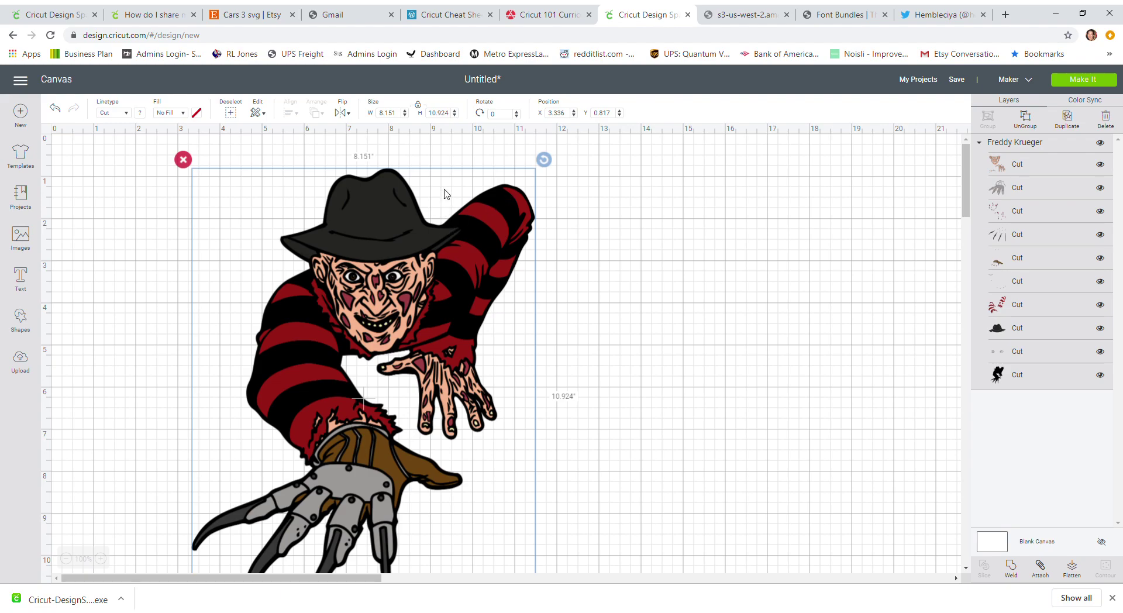
Set the height of the Freddy Krueger artwork to 30 inches, keeping its proportions
click(438, 112)
text(30)
key(Tab)
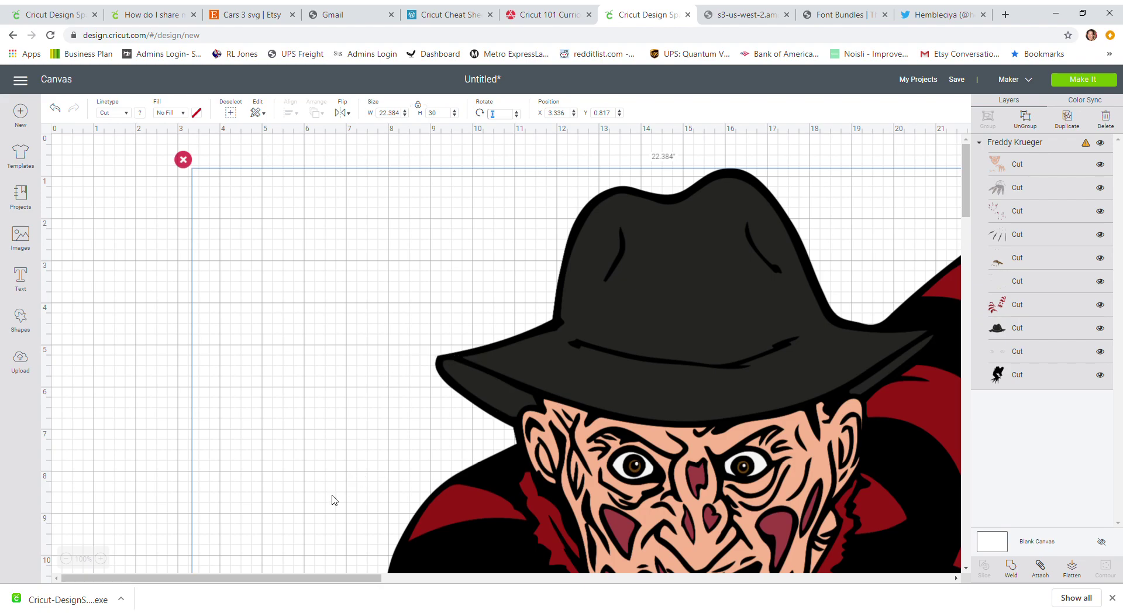
Move the enlarged Freddy Krueger artwork down and right on the canvas to about X 7.56, Y 4.2
drag(300, 581, 385, 581)
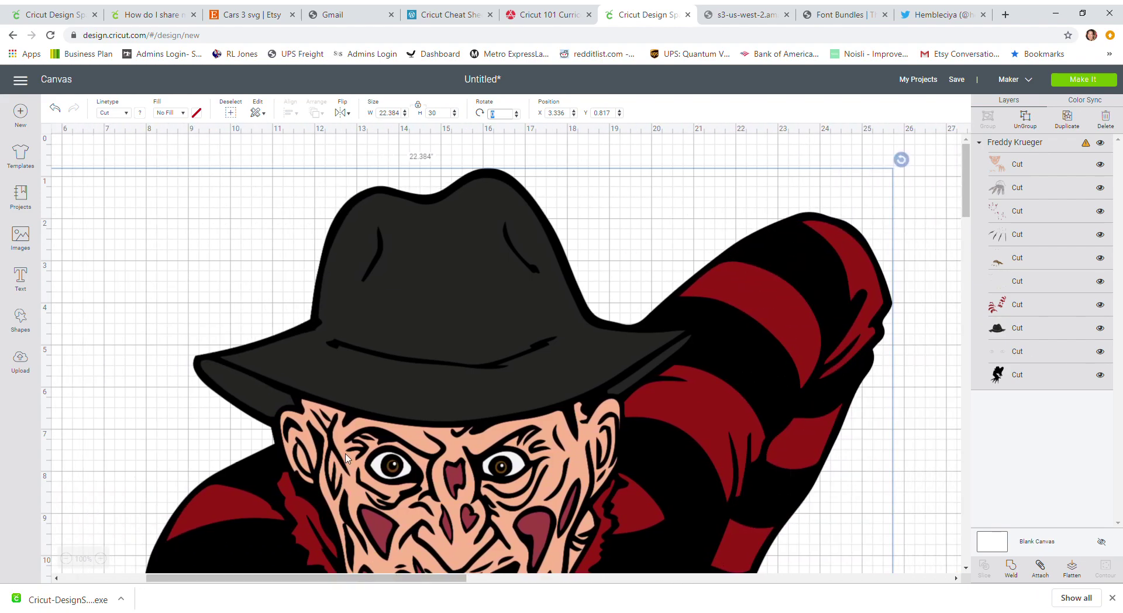
scroll(353, 417, down, 5)
scroll(353, 412, down, 5)
scroll(337, 440, up, 10)
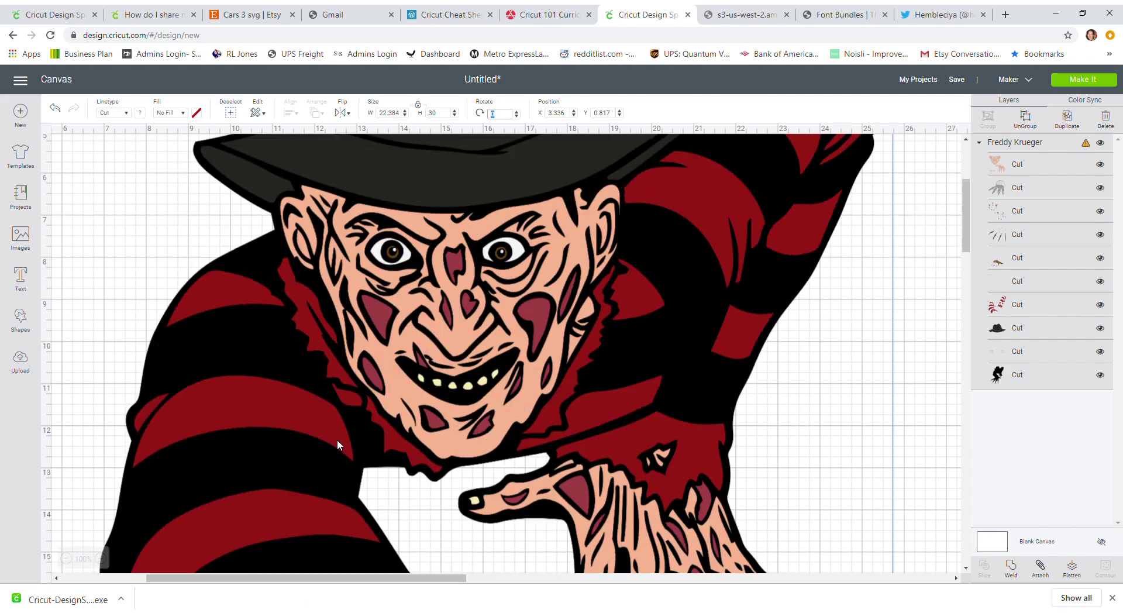
drag(257, 579, 179, 581)
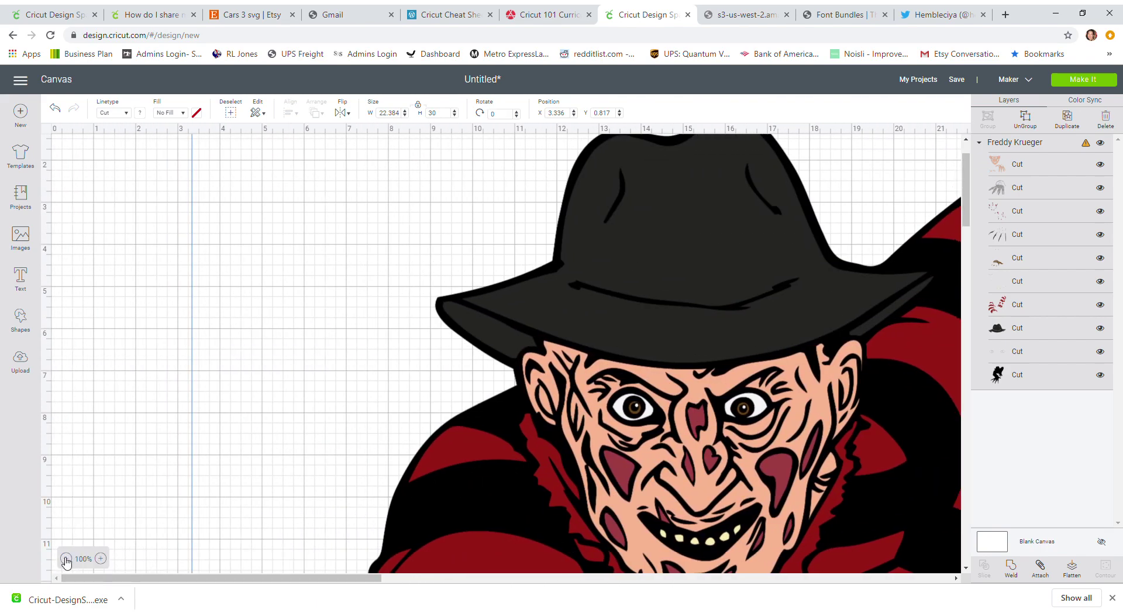
click(67, 558)
click(66, 558)
click(67, 559)
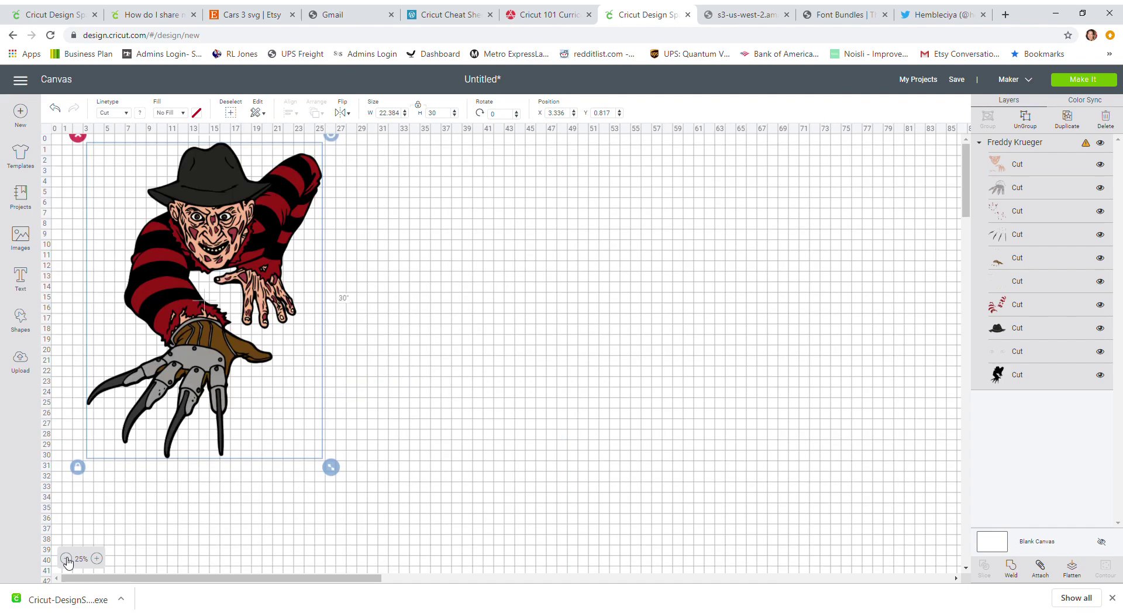
drag(253, 232, 281, 281)
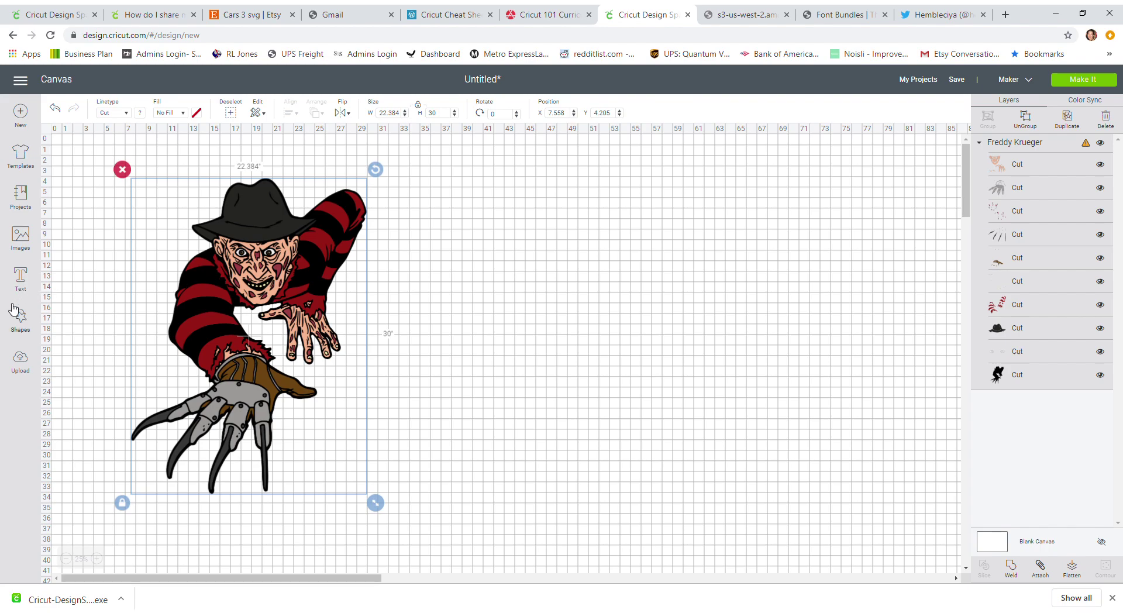
Add an 11 by 11 inch square and place it over the artwork's upper-left part at about X 9.1, Y 3
click(21, 321)
click(67, 244)
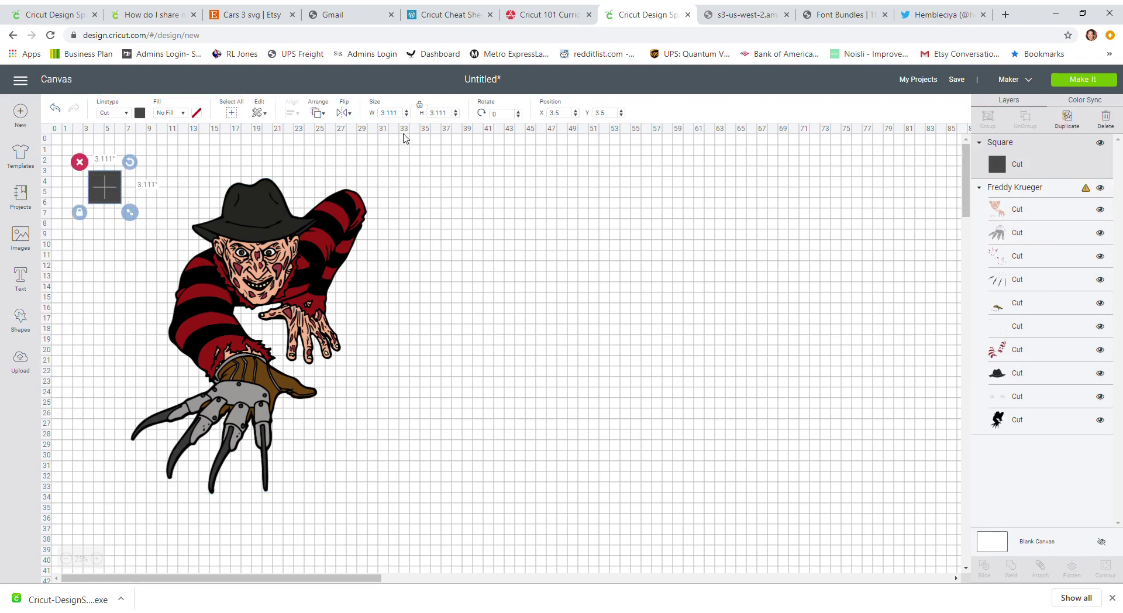
click(399, 115)
key(ctrl+a)
text(11)
key(Tab)
key(Tab)
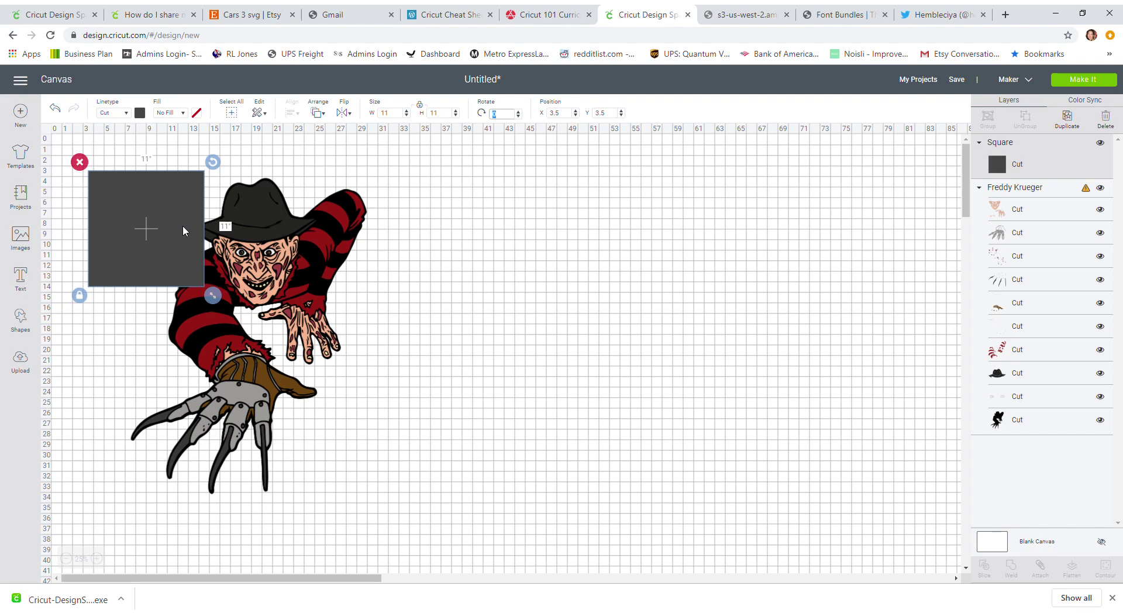
drag(178, 224, 238, 218)
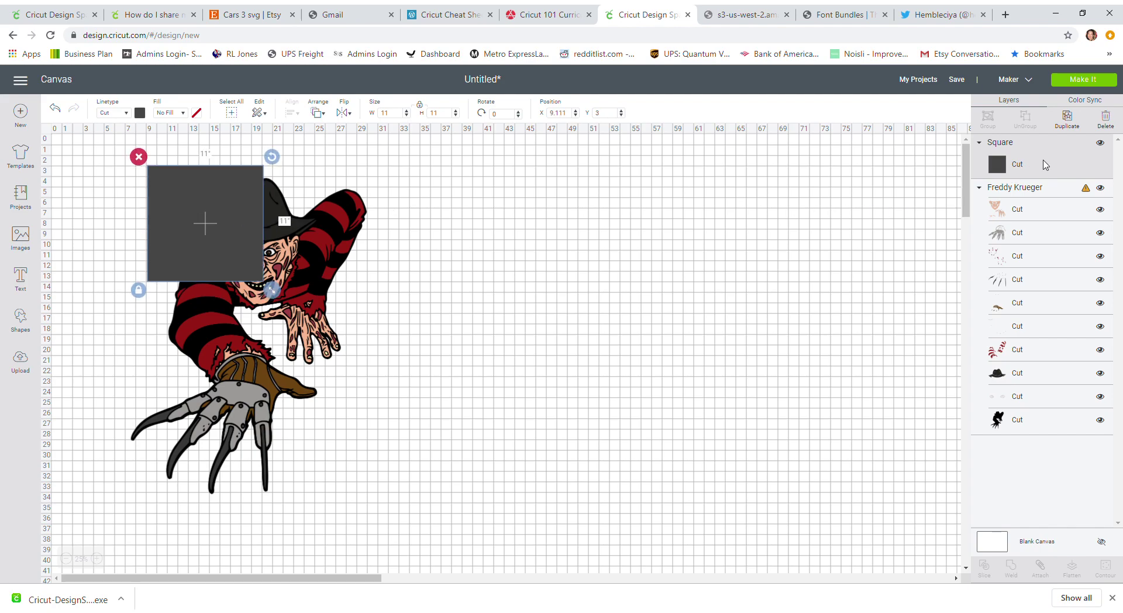
Duplicate the square, place the copy directly right of the original, and set the original's X position to 9
click(1066, 119)
drag(228, 189, 344, 190)
click(173, 191)
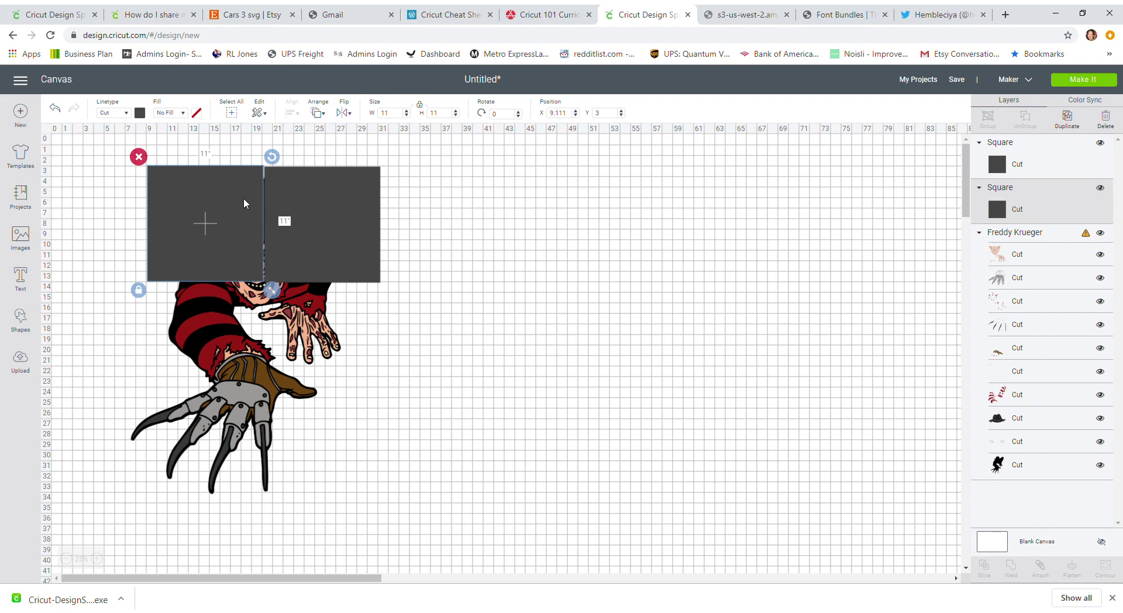
click(568, 114)
text(9)
key(Tab)
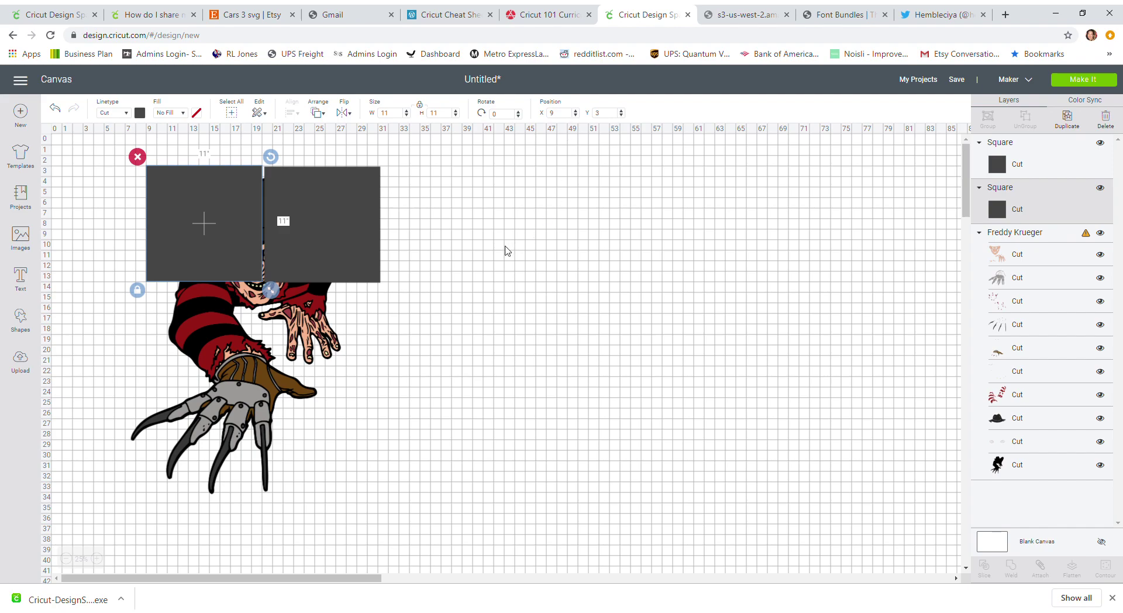
Set the right-hand square's position to X 20, Y 3 so it sits flush against the left one
click(487, 250)
click(162, 196)
click(289, 174)
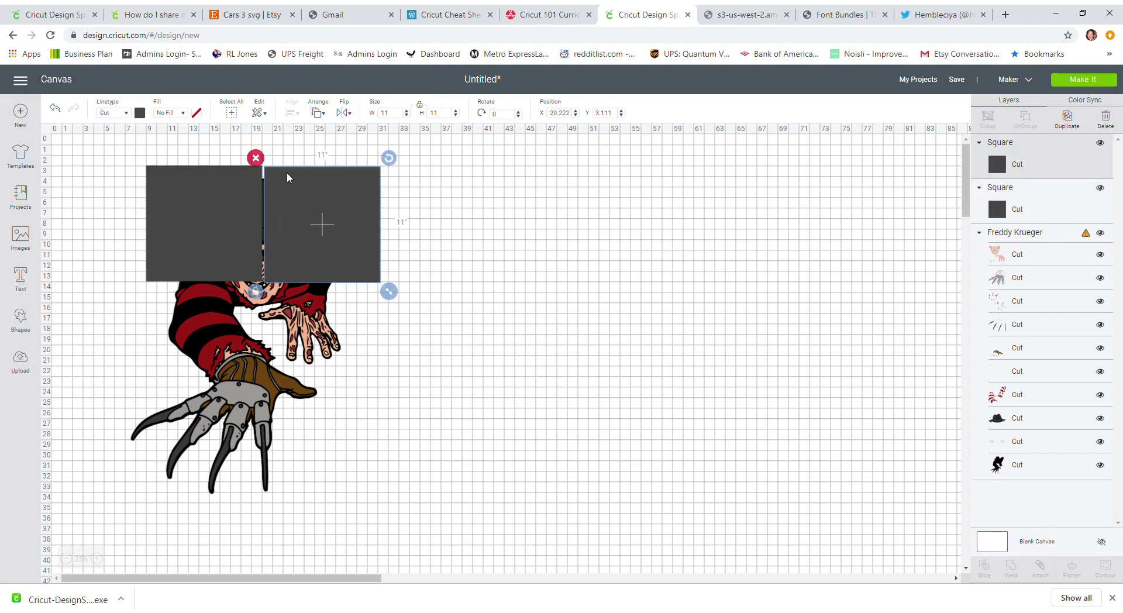
click(561, 114)
text(20)
key(Tab)
text(3)
key(Return)
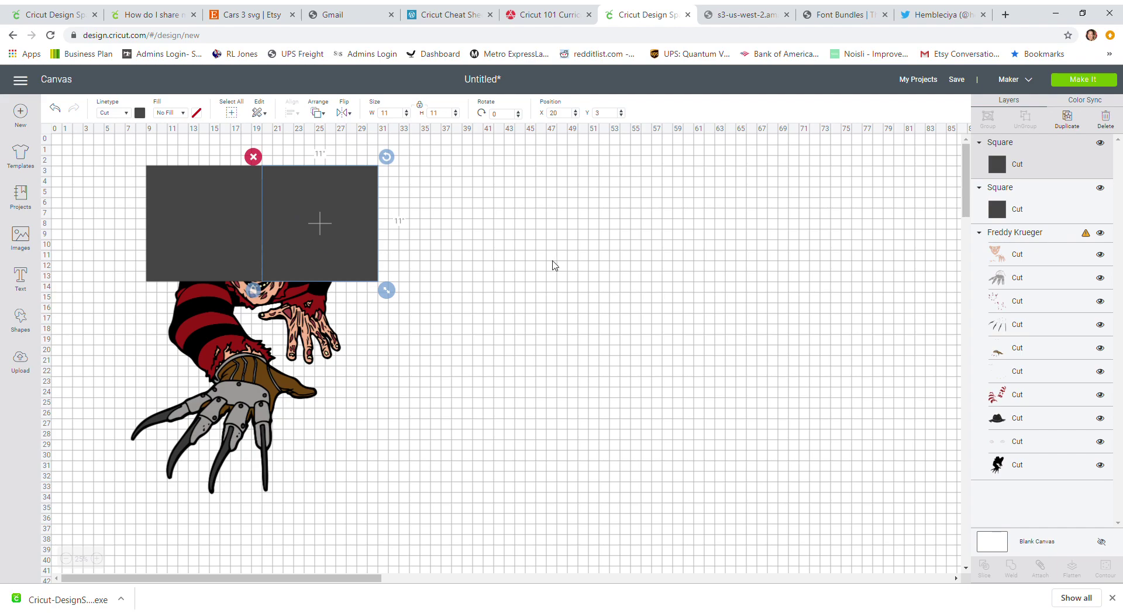
Duplicate both squares as a pair and position the copies directly below at X 9, Y 14
click(551, 263)
click(212, 222)
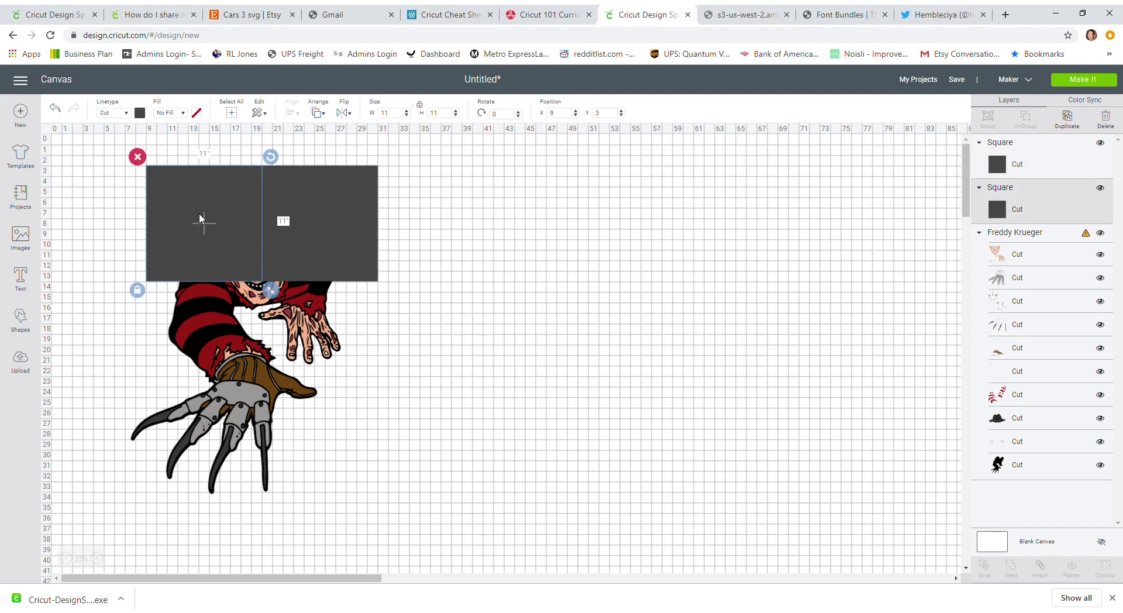
shift+click(316, 215)
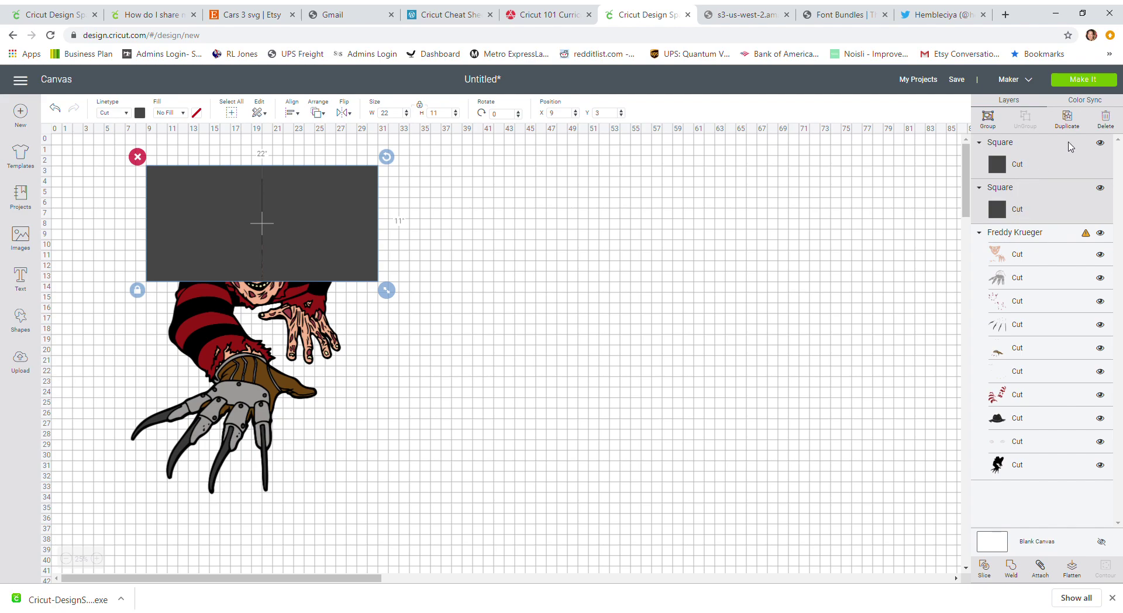
click(1067, 116)
drag(297, 208, 289, 319)
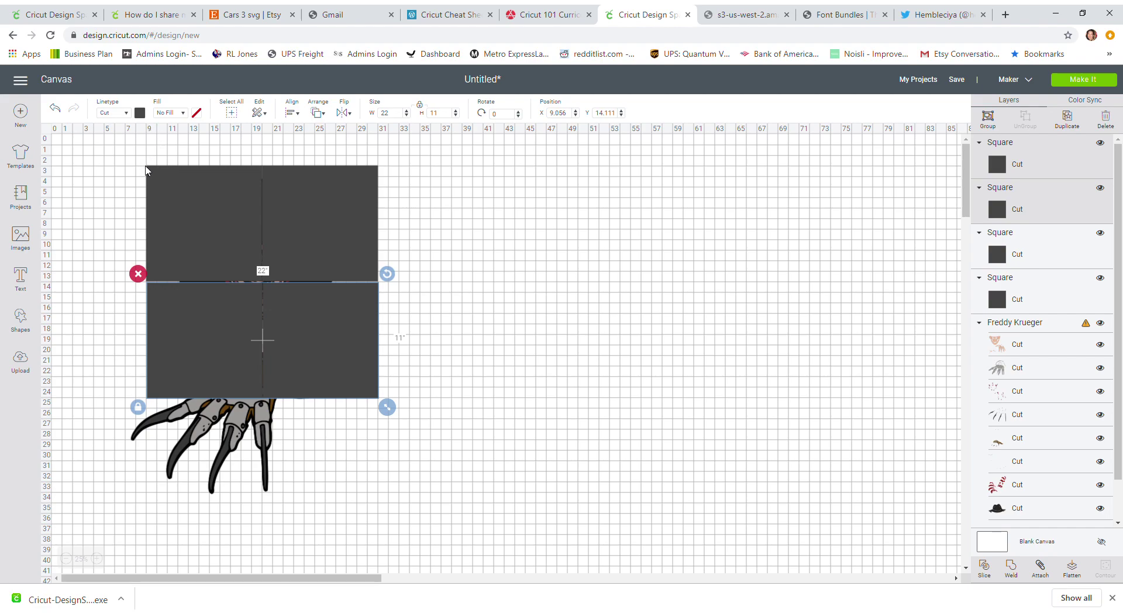
click(561, 113)
text(9)
key(Tab)
text(14)
key(Tab)
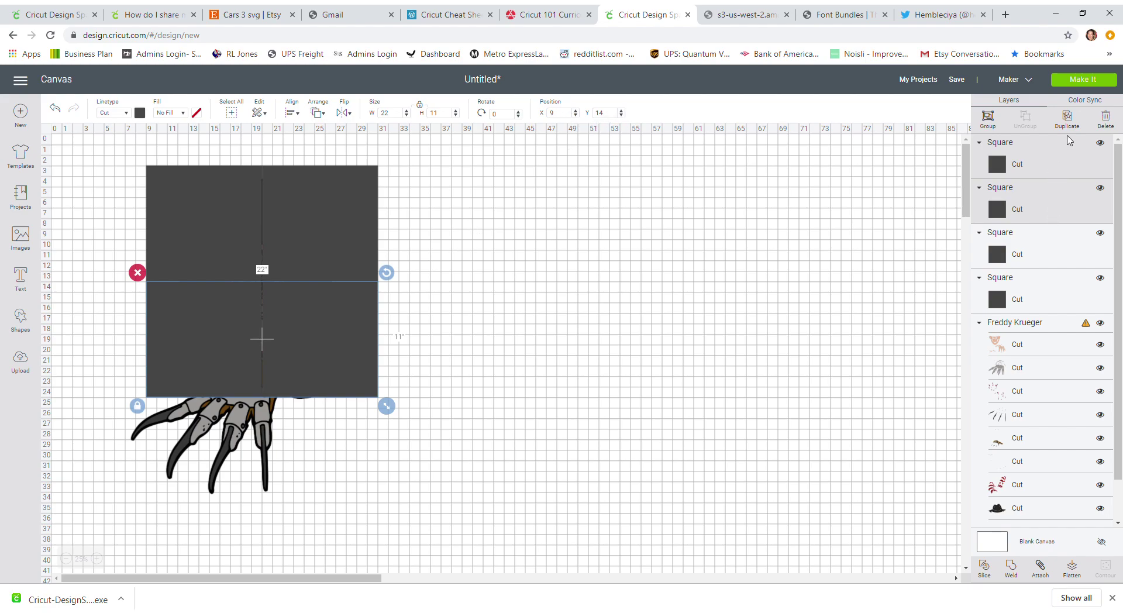
Duplicate the lower pair of squares and position the copies beneath it at X 7, Y 25
click(1074, 128)
drag(336, 313, 310, 423)
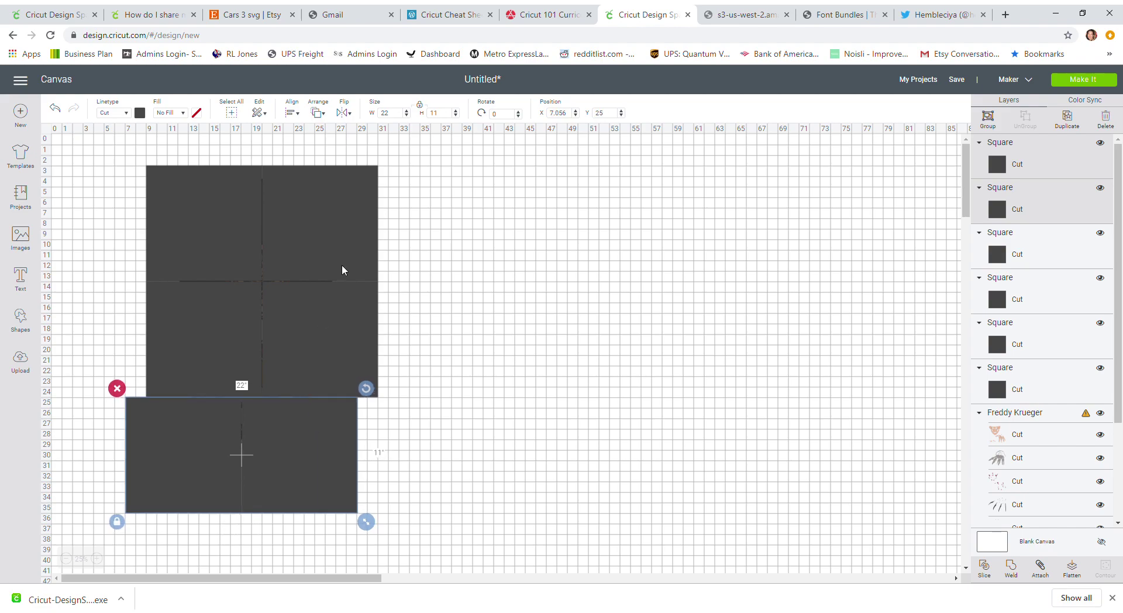
double_click(576, 116)
text(7)
key(Tab)
text(2)
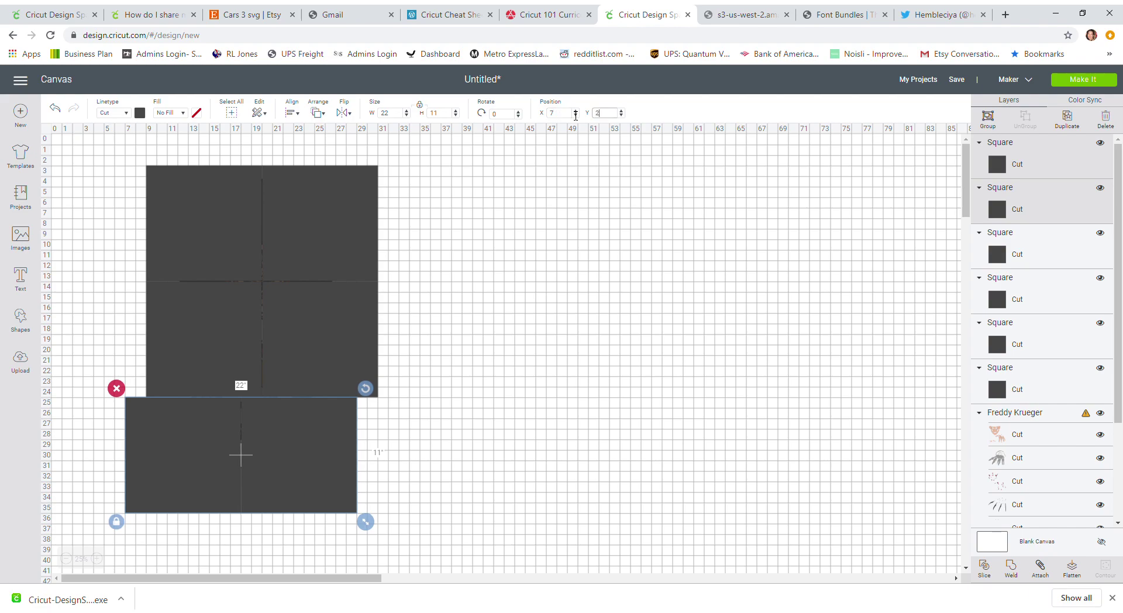
text(5)
key(Return)
click(609, 211)
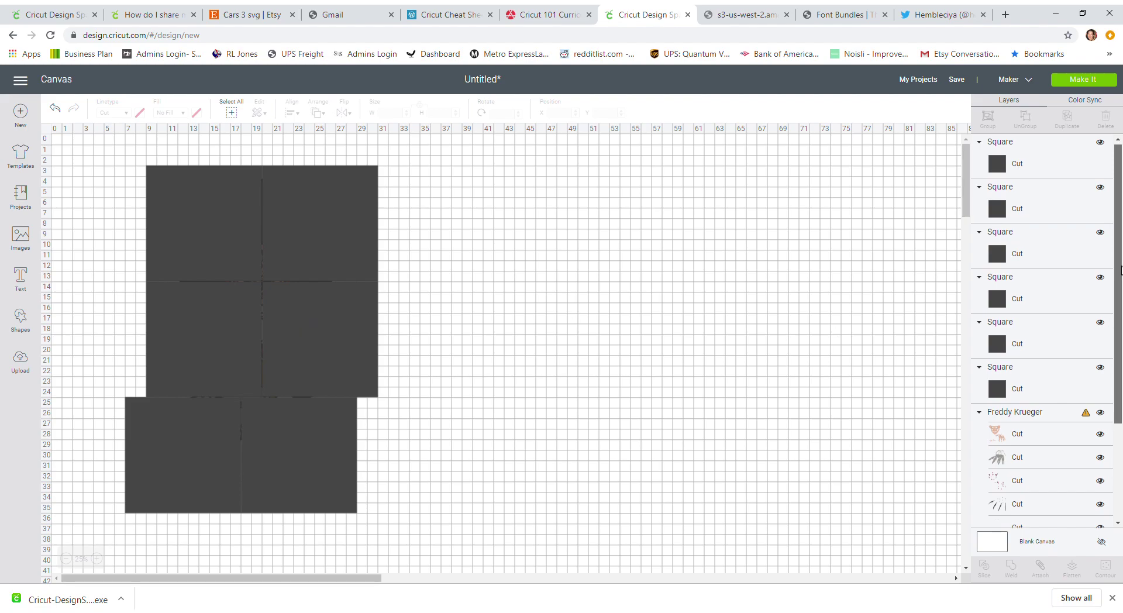
Bring the Freddy Krueger artwork to the front of all the squares
drag(1122, 269, 1121, 294)
click(1022, 381)
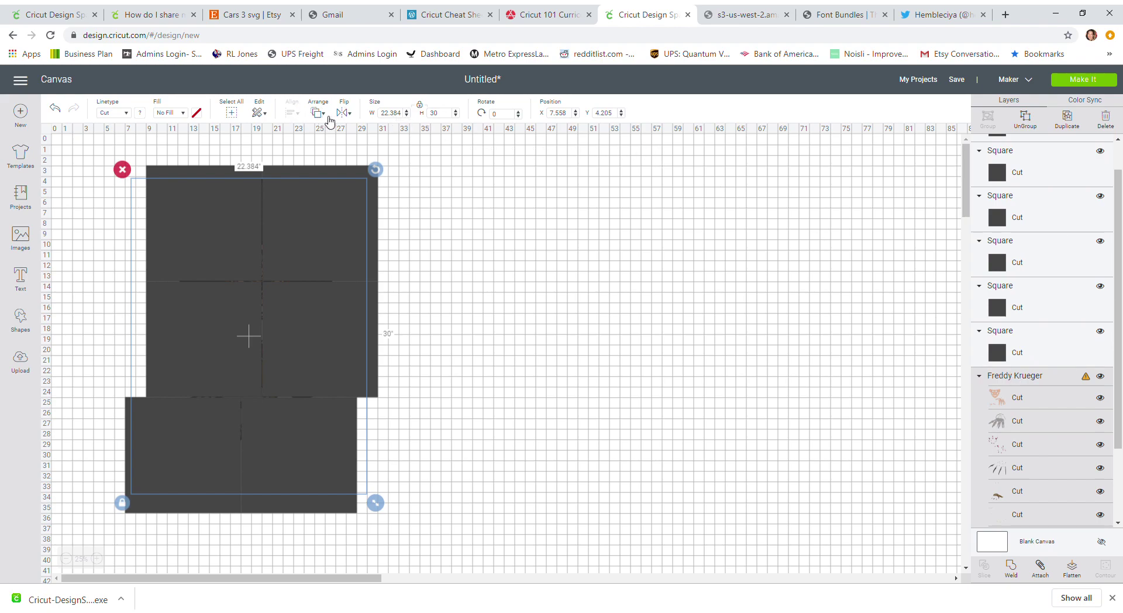
click(331, 121)
click(334, 184)
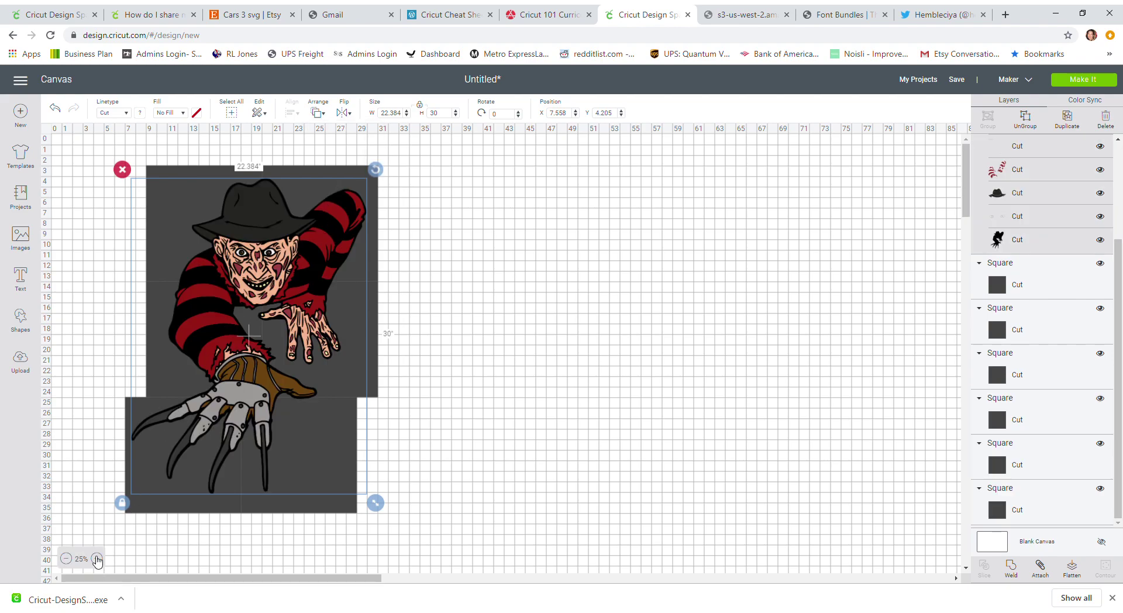
Shift the Freddy Krueger artwork slightly up and left over the squares to about X 6.65, Y 3.5
click(98, 559)
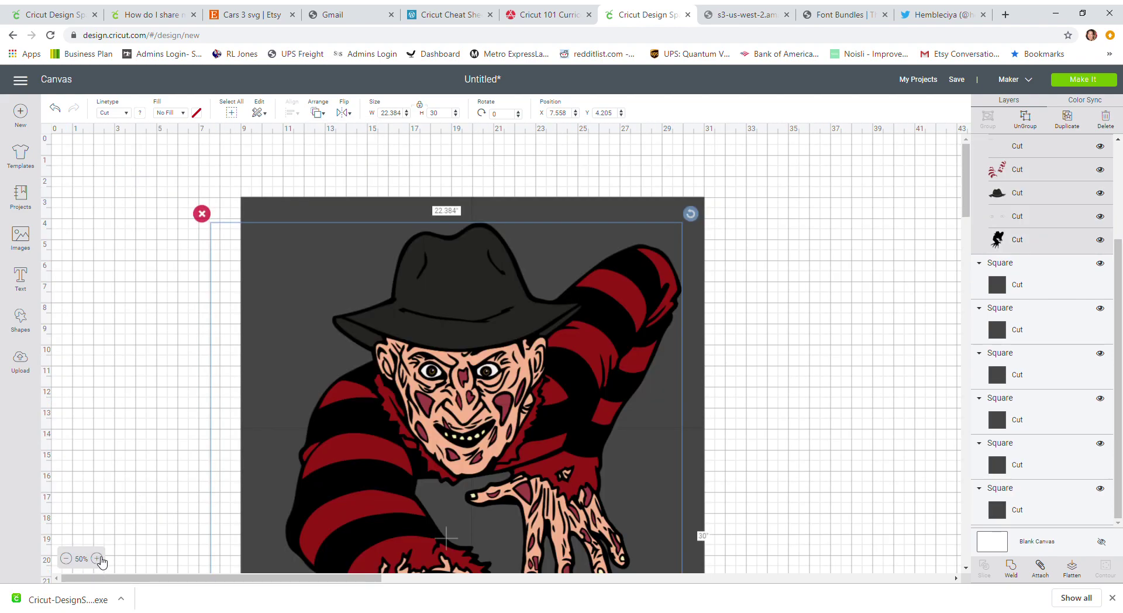
click(98, 559)
scroll(328, 396, down, 3)
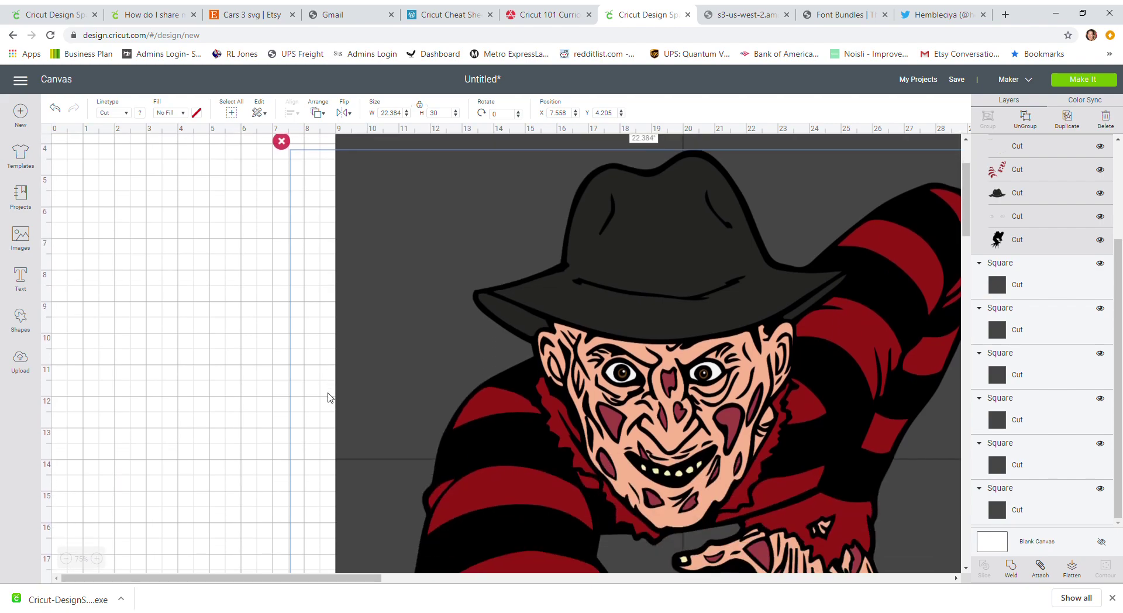
scroll(328, 396, up, 1)
drag(199, 578, 250, 575)
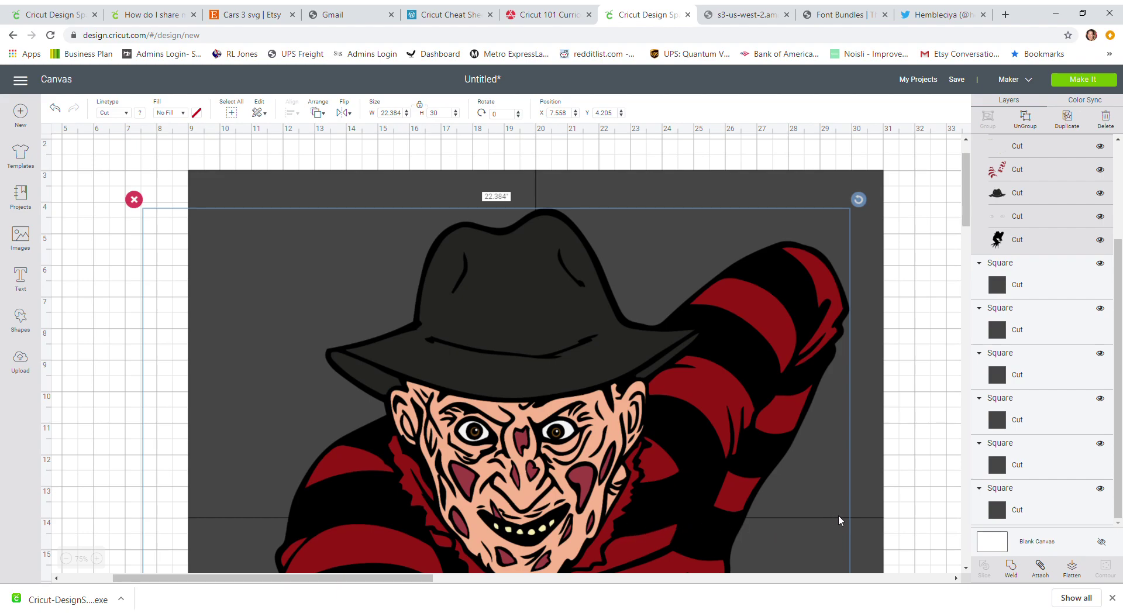
scroll(784, 485, down, 1)
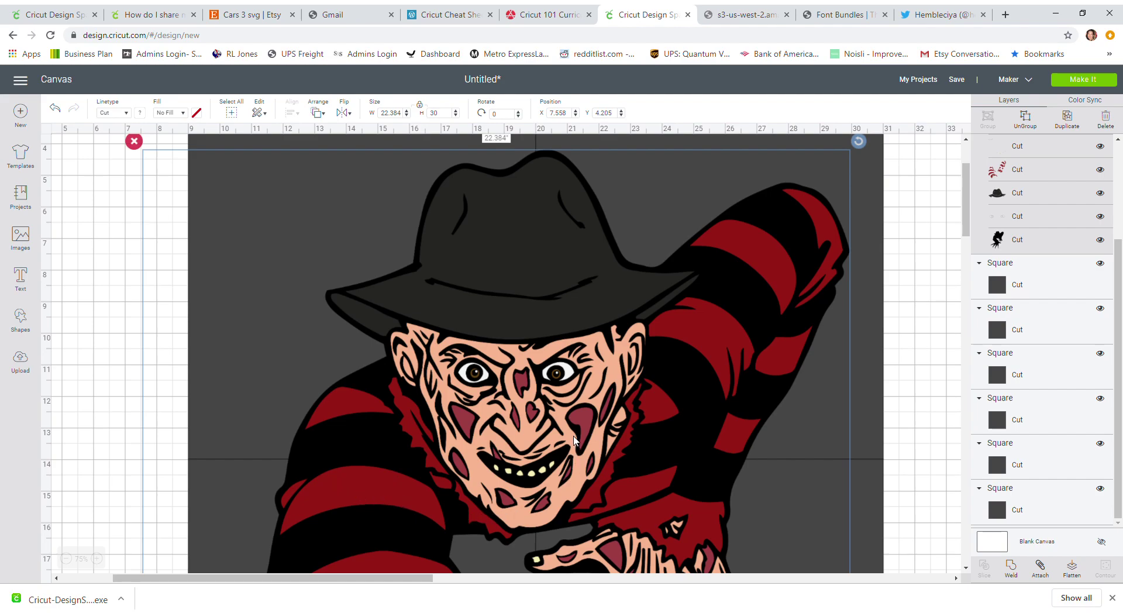
key(ctrl+z)
drag(540, 421, 540, 405)
scroll(540, 404, up, 2)
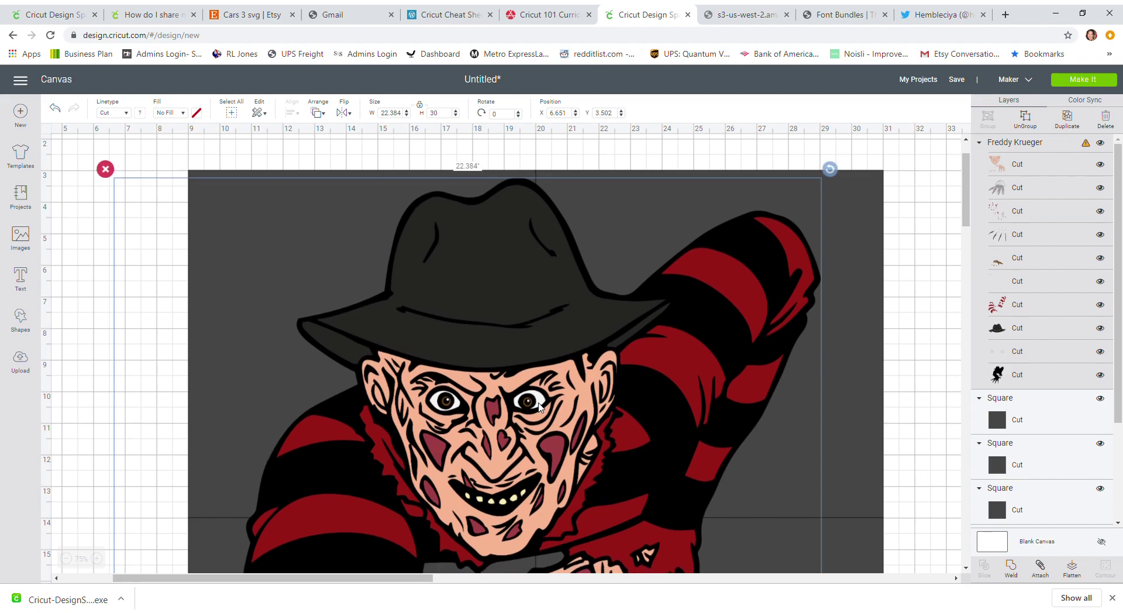
Rotate the artwork counterclockwise to about 352.6 degrees and reposition it within the squares at about X 9.12, Y 3.86
drag(830, 170, 749, 156)
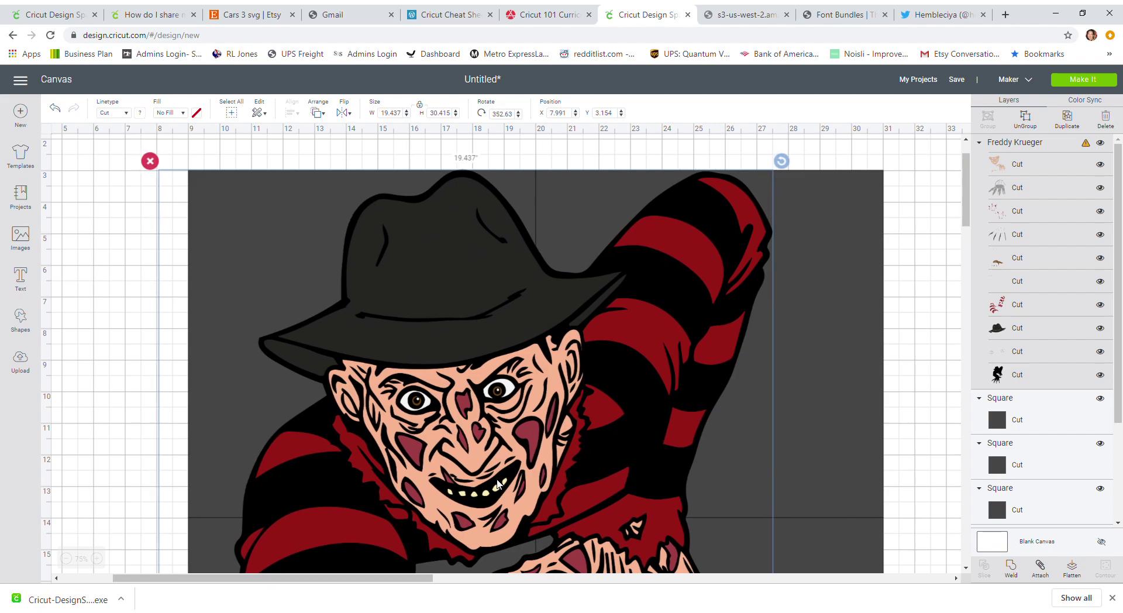
drag(499, 494, 506, 467)
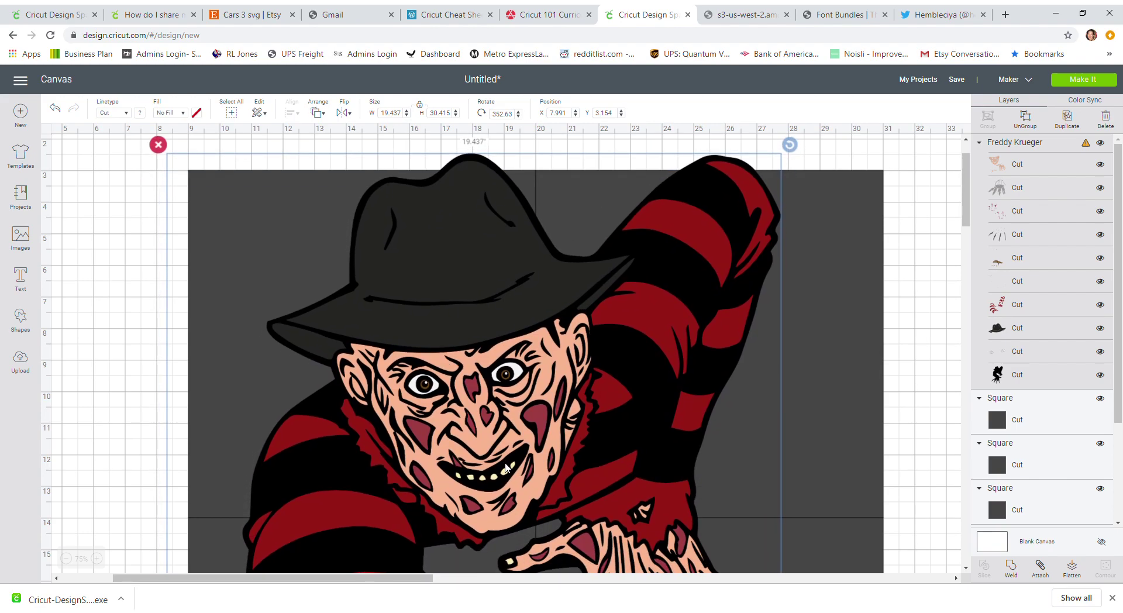
drag(506, 466, 584, 472)
scroll(570, 486, down, 2)
scroll(698, 335, up, 1)
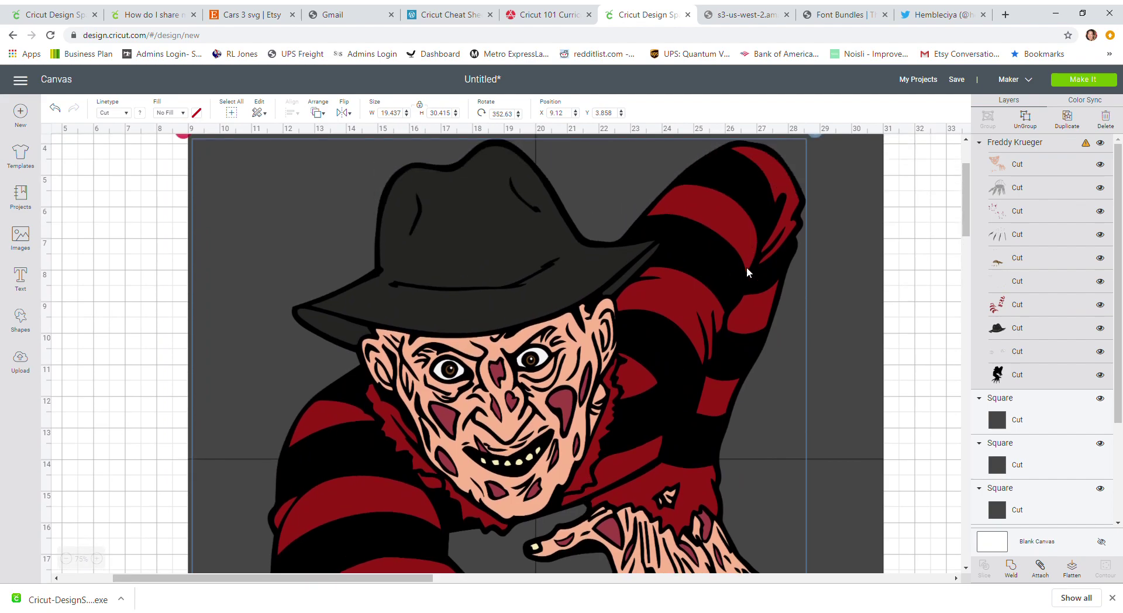
Shift the Freddy Krueger artwork down over the squares to about X 9.12, Y 5.41
scroll(742, 292, up, 1)
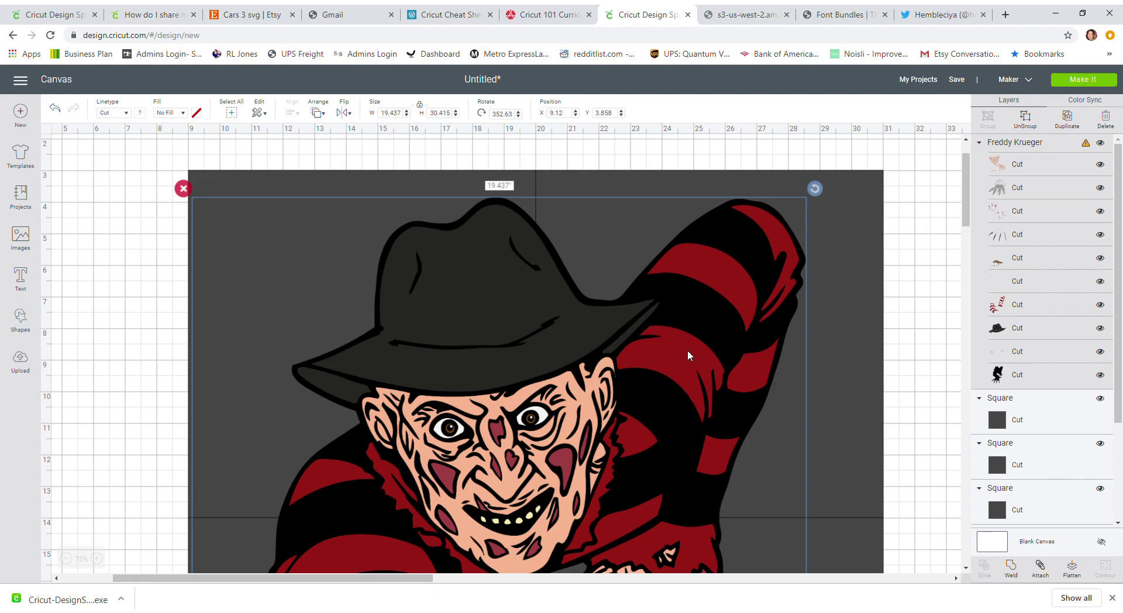
scroll(665, 354, down, 10)
scroll(666, 353, down, 3)
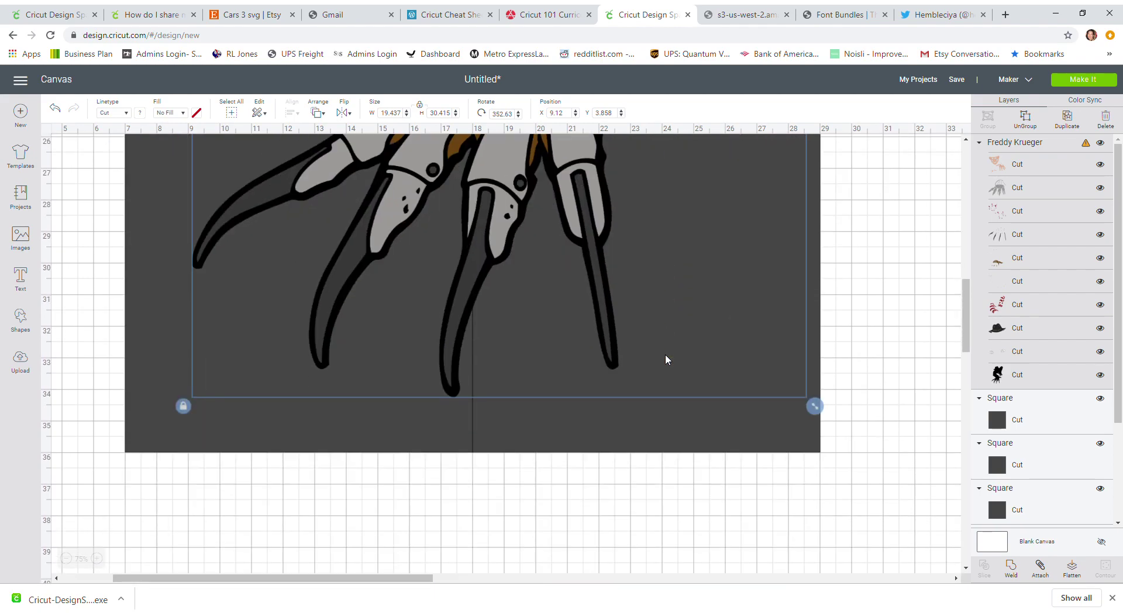
scroll(665, 354, up, 2)
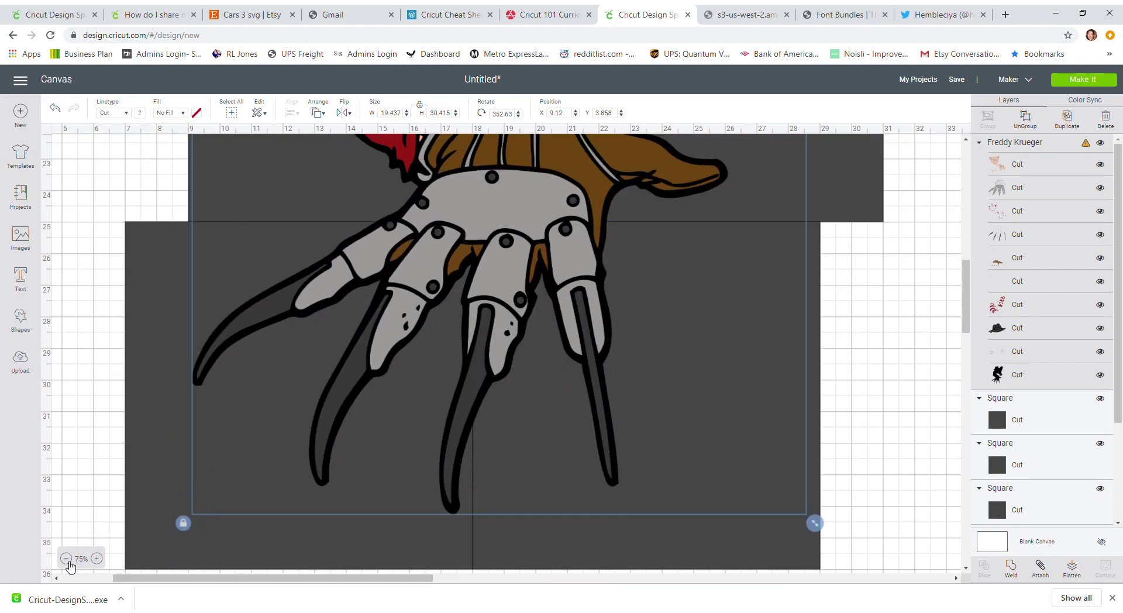
click(66, 558)
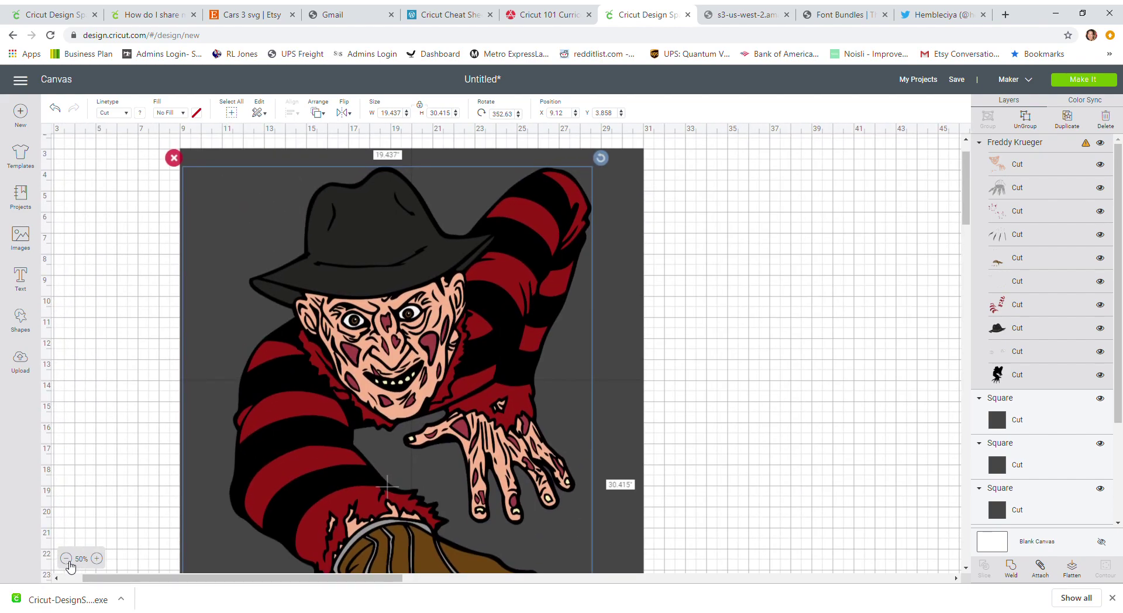
click(67, 559)
drag(287, 226, 286, 237)
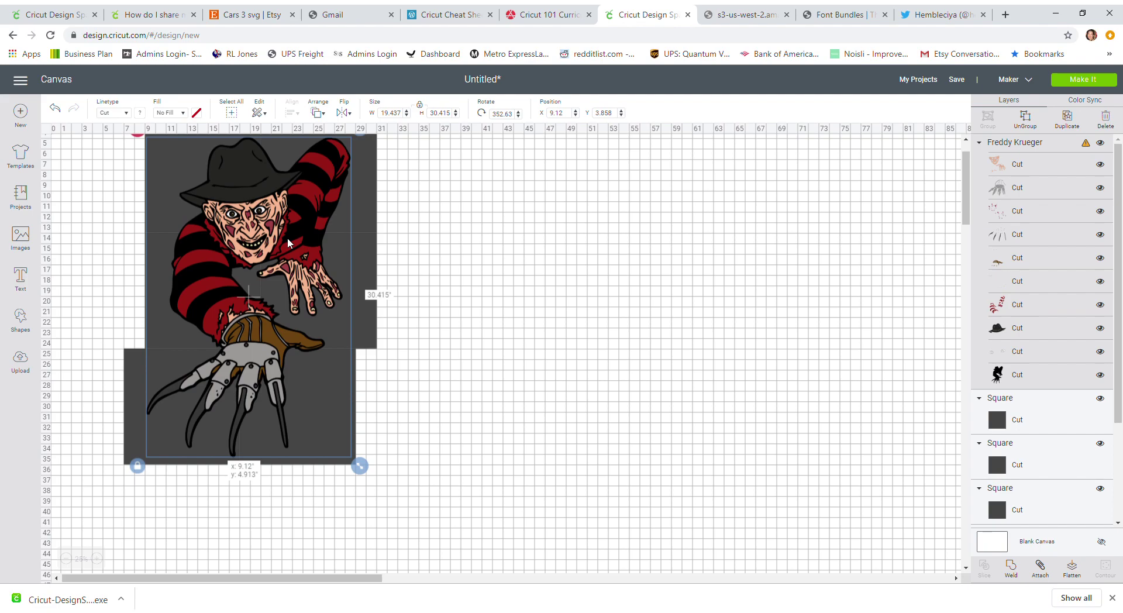
drag(287, 237, 286, 243)
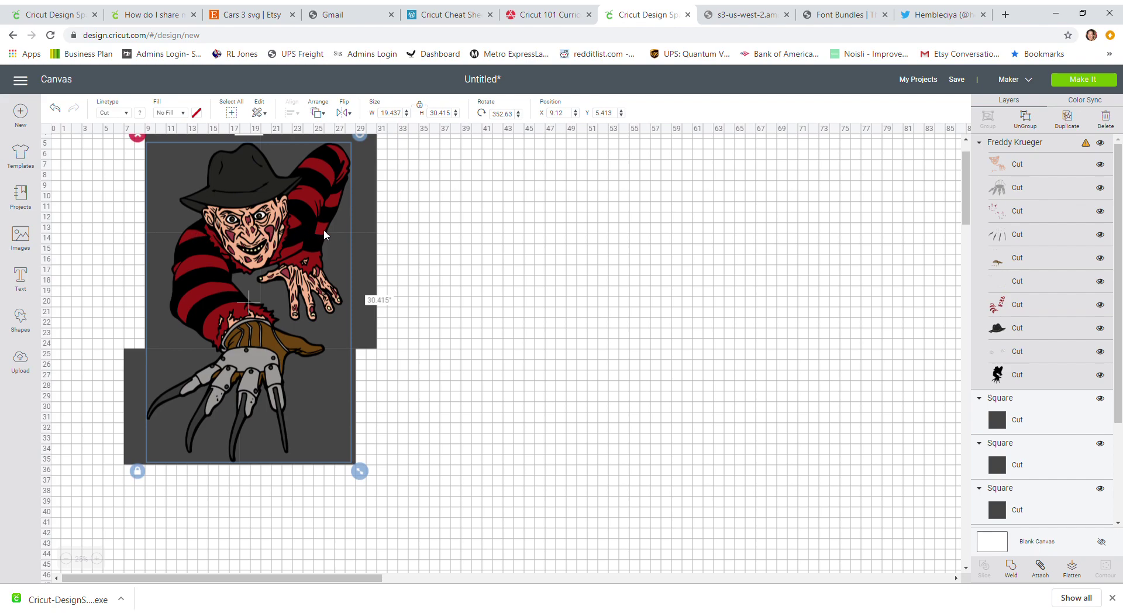
Rotate the artwork clockwise to about 6 degrees and reposition it at about X 6.24, Y 5.28
scroll(324, 233, up, 3)
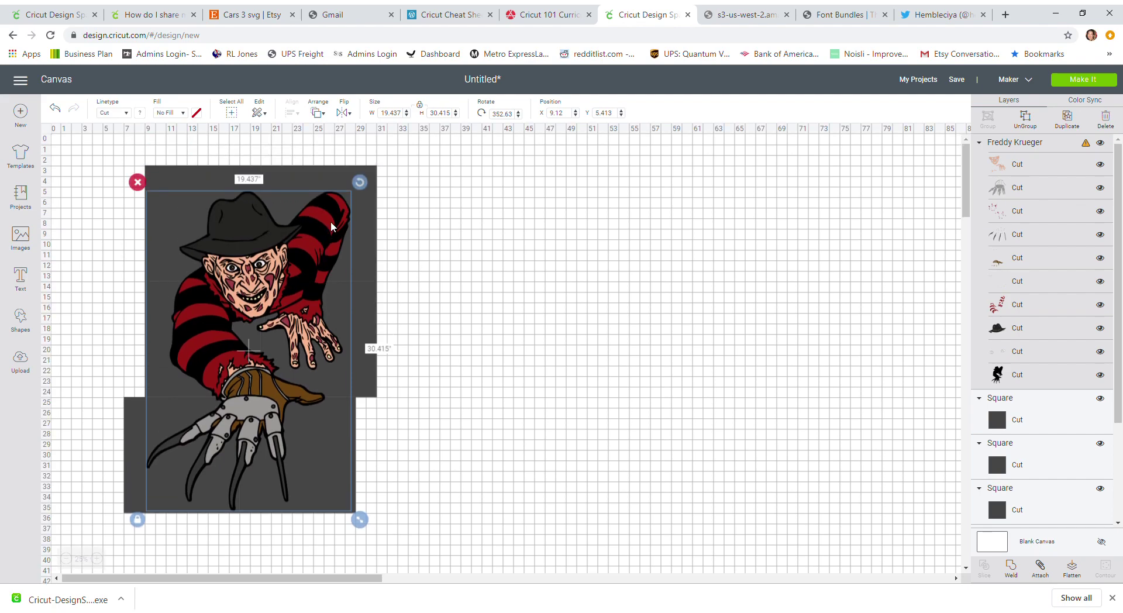
drag(361, 186, 313, 273)
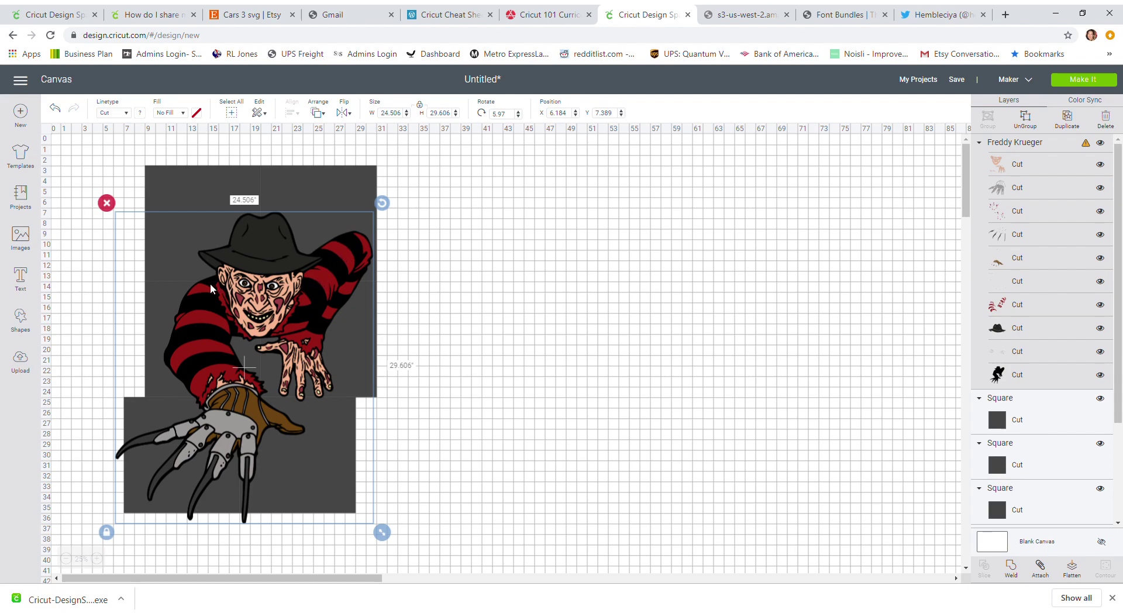
drag(205, 283, 205, 275)
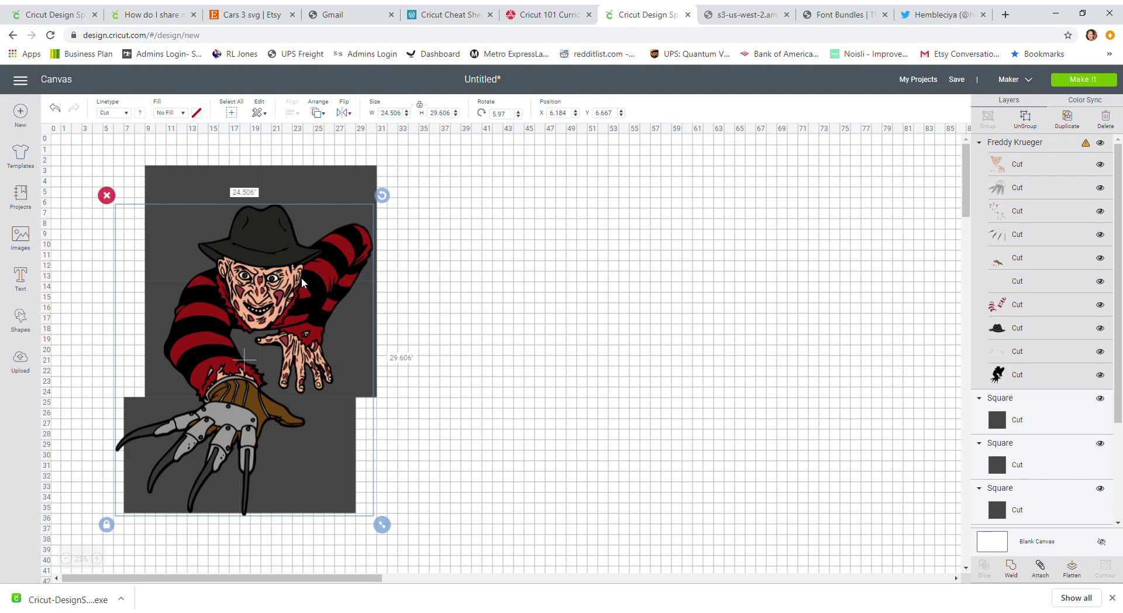
drag(301, 277, 301, 262)
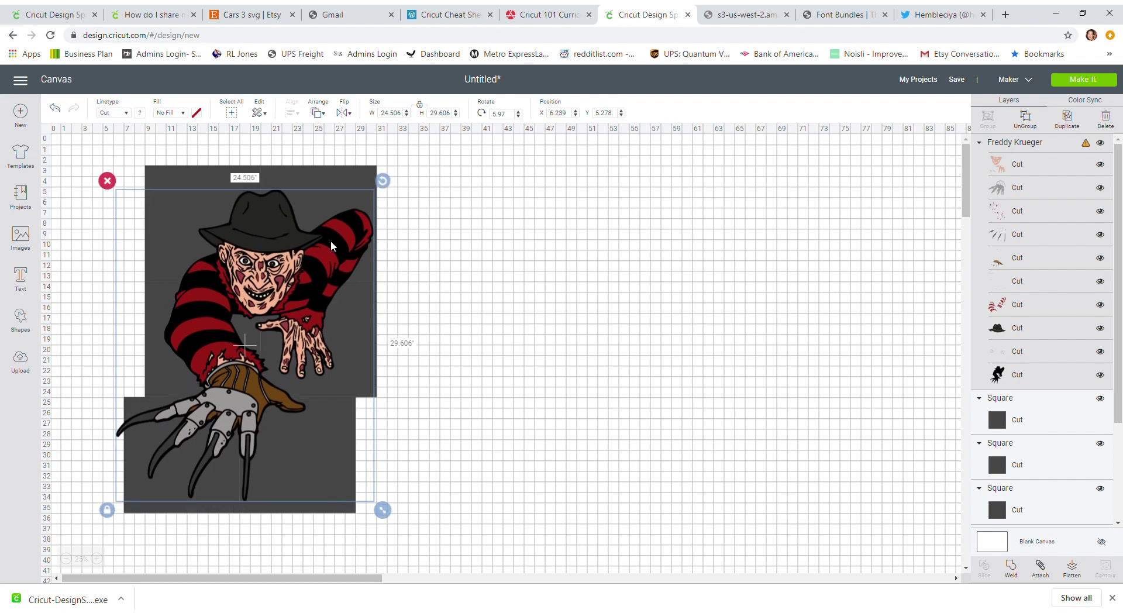
Rotate the artwork counterclockwise to about 356.1 degrees and move it up to about X 8.21, Y 2.70
drag(377, 182, 351, 158)
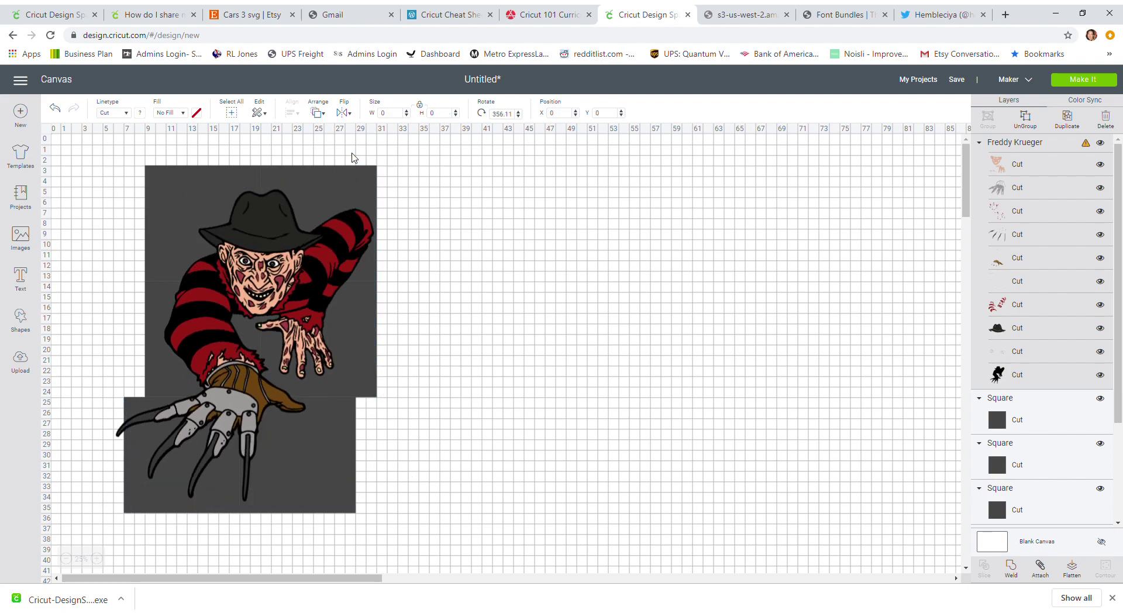
drag(279, 271, 281, 247)
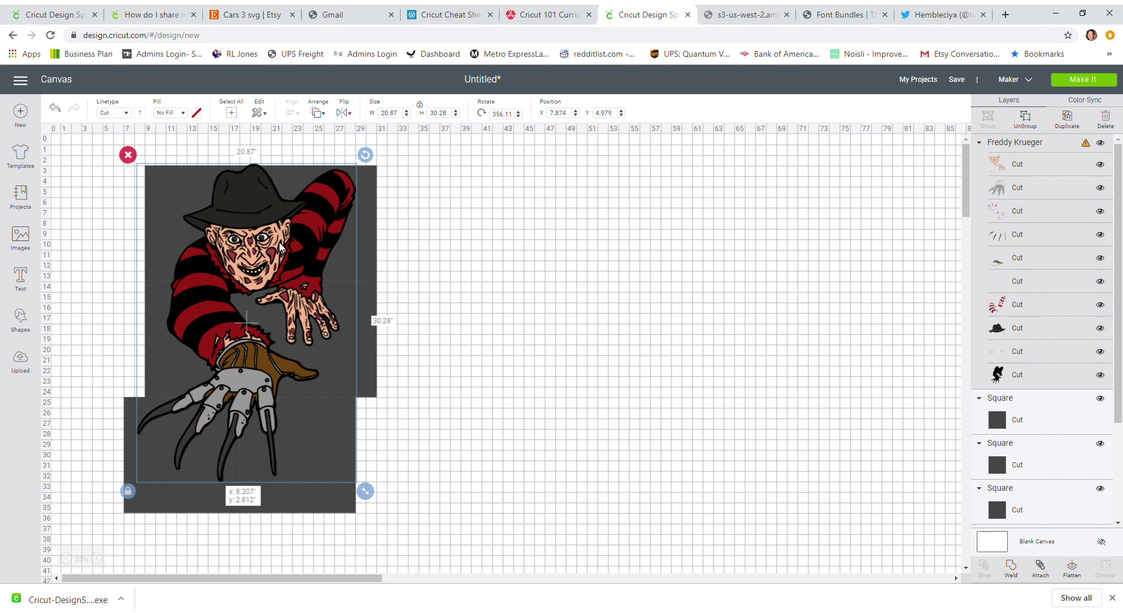
drag(281, 246, 280, 245)
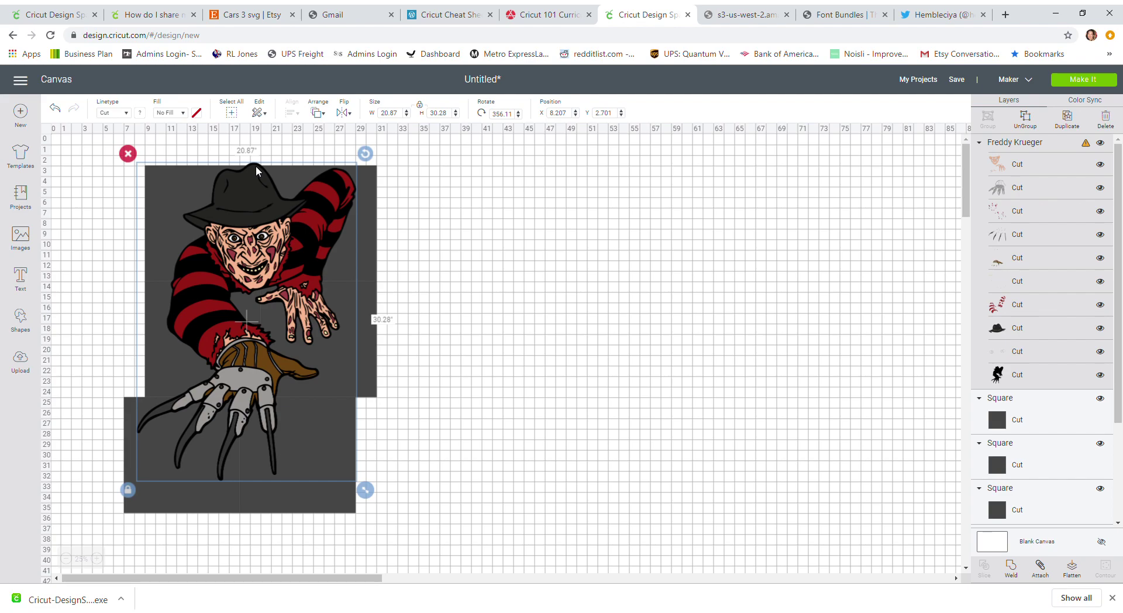
Check the upper squares' placement, then nudge the artwork down to about X 8.26, Y 3.09
click(433, 227)
click(192, 194)
click(368, 206)
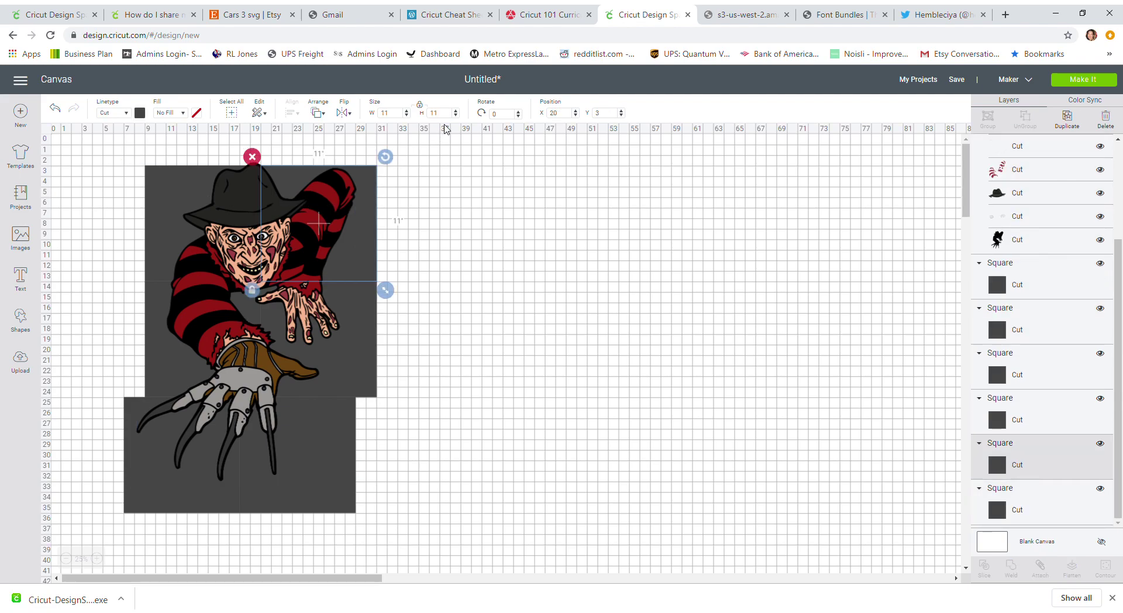
click(449, 117)
click(205, 329)
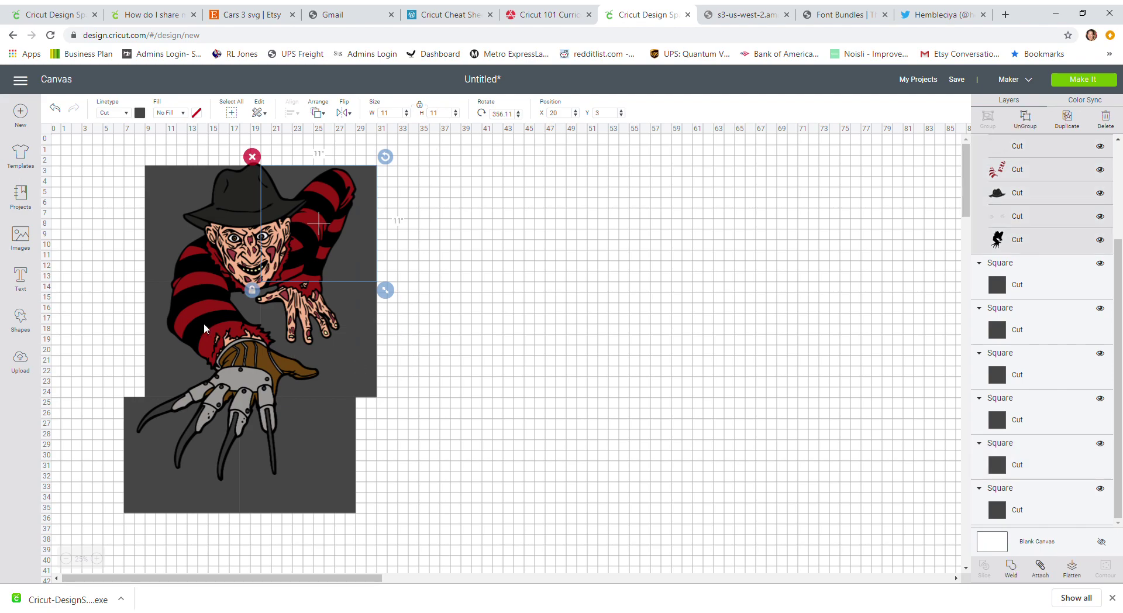
drag(203, 312, 202, 315)
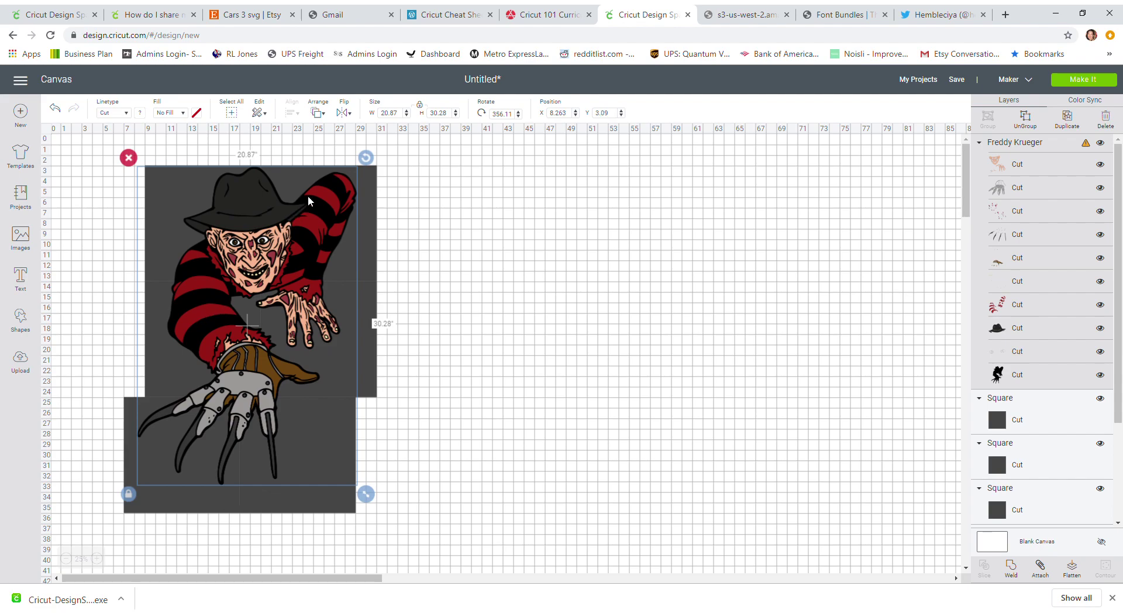
Set the artwork's height to 30 inches and nudge it to about X 8.32, Y 2.98
click(447, 113)
key(Tab)
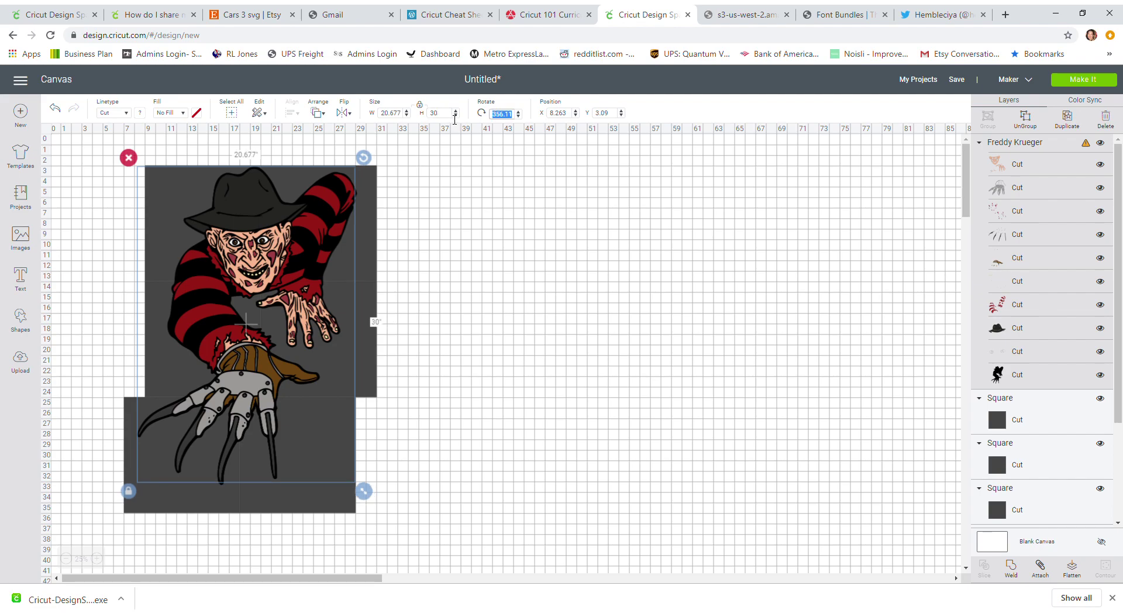
click(473, 256)
drag(284, 237, 284, 236)
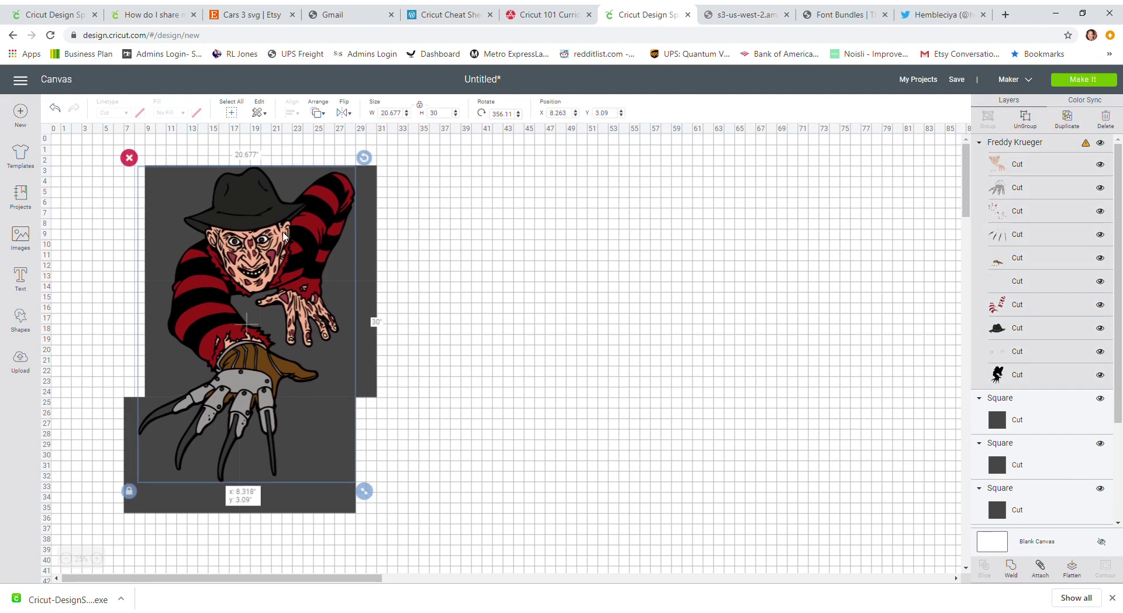
drag(284, 236, 286, 236)
click(450, 236)
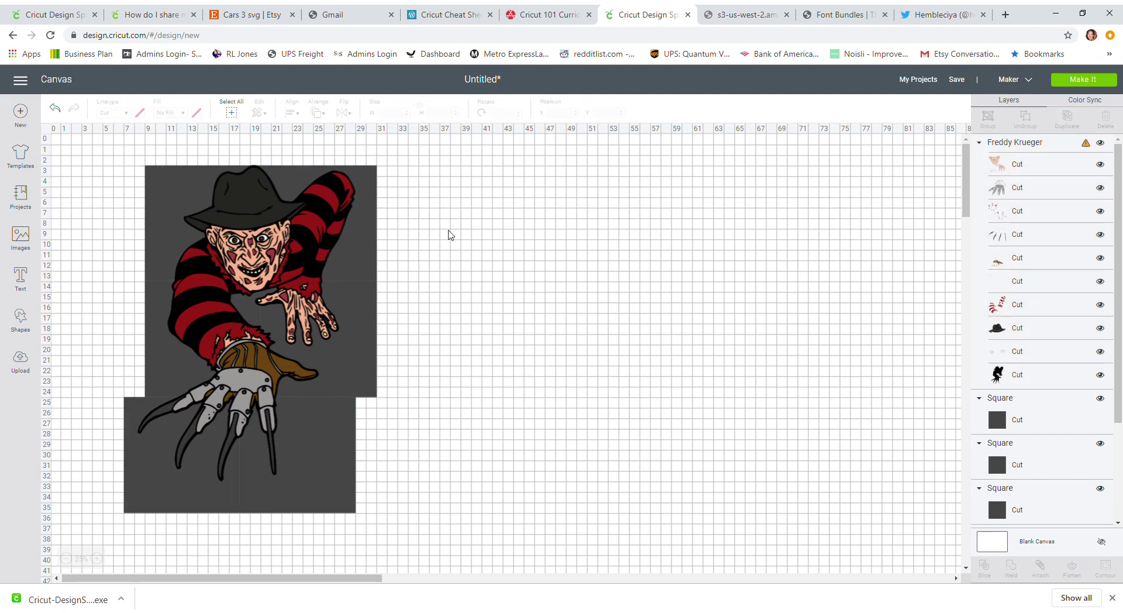
Select the artwork together with the upper pair of squares and align their tops
click(301, 229)
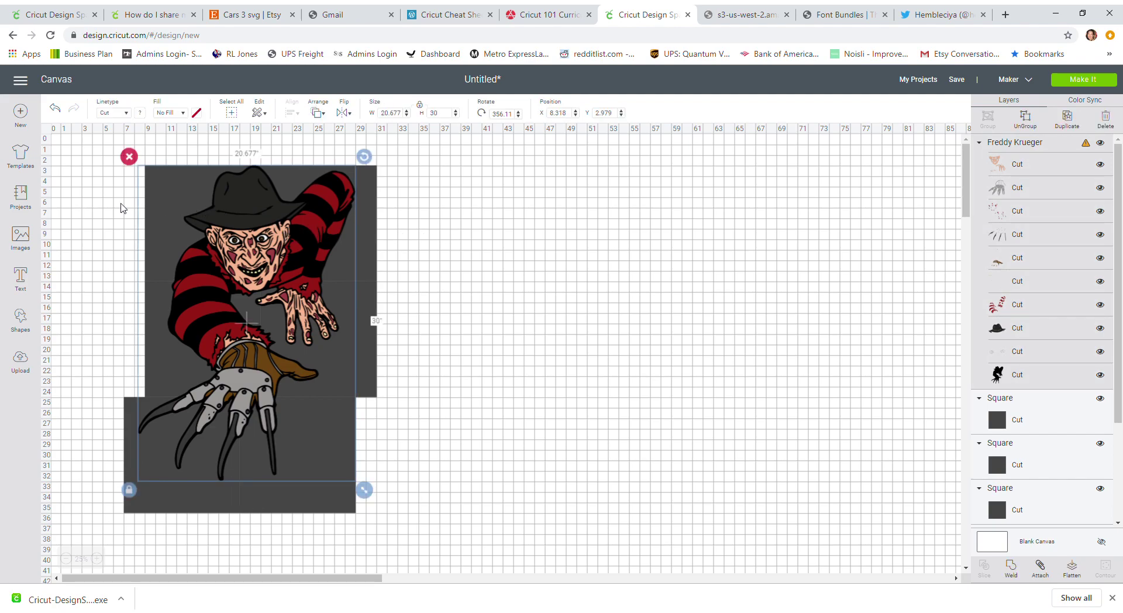
click(112, 207)
drag(95, 155, 371, 231)
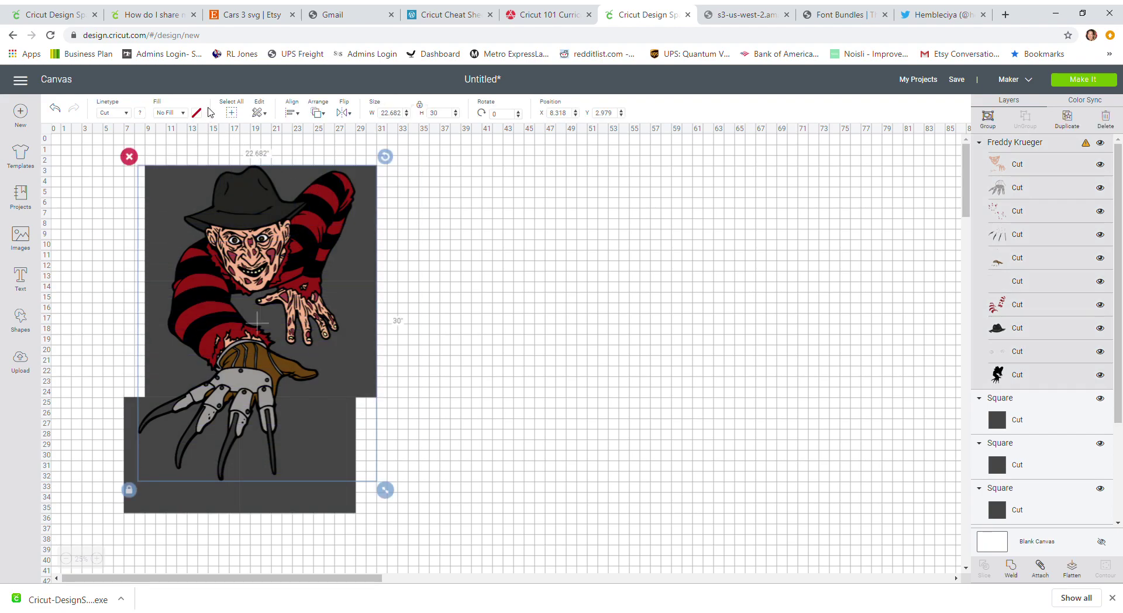
click(292, 114)
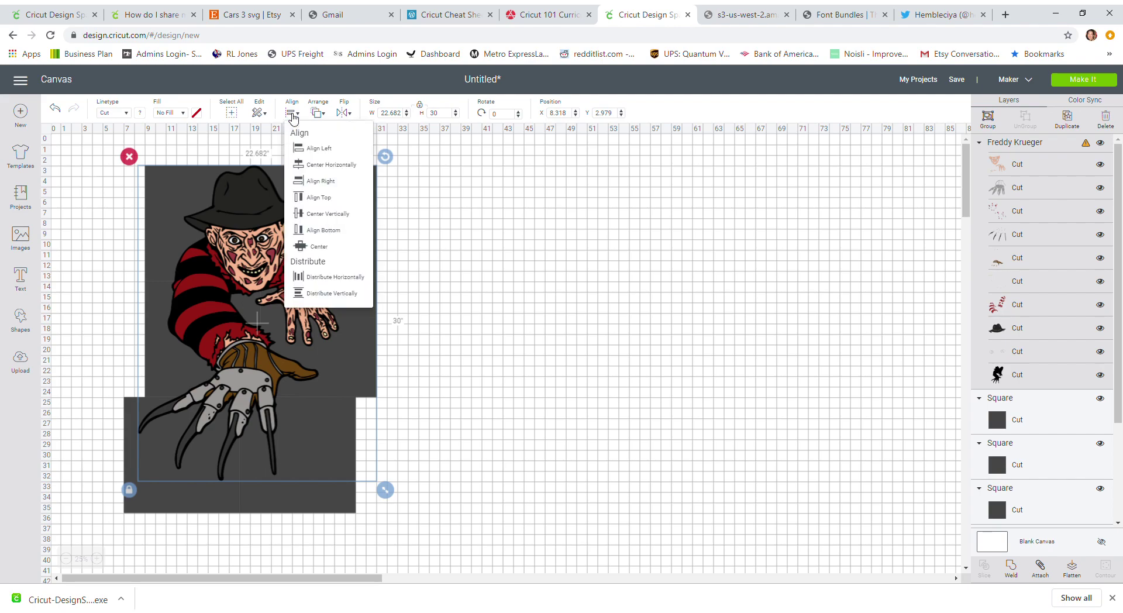
click(313, 196)
click(448, 200)
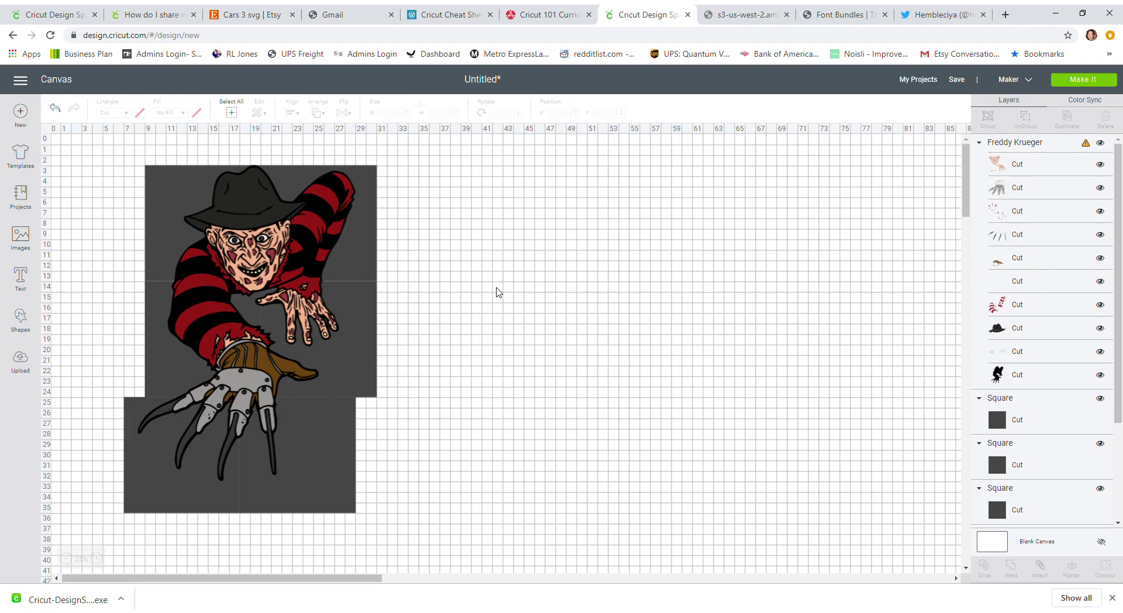
Nudge the Freddy Krueger artwork right in small increments to about X 9.02
click(296, 288)
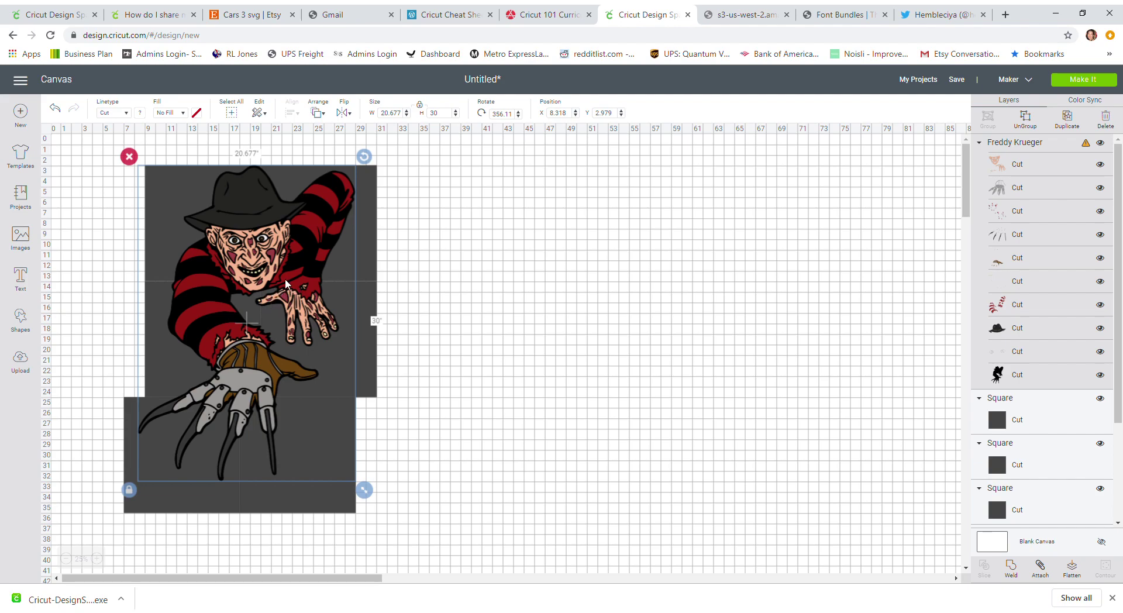
key(Right)
key(Right)
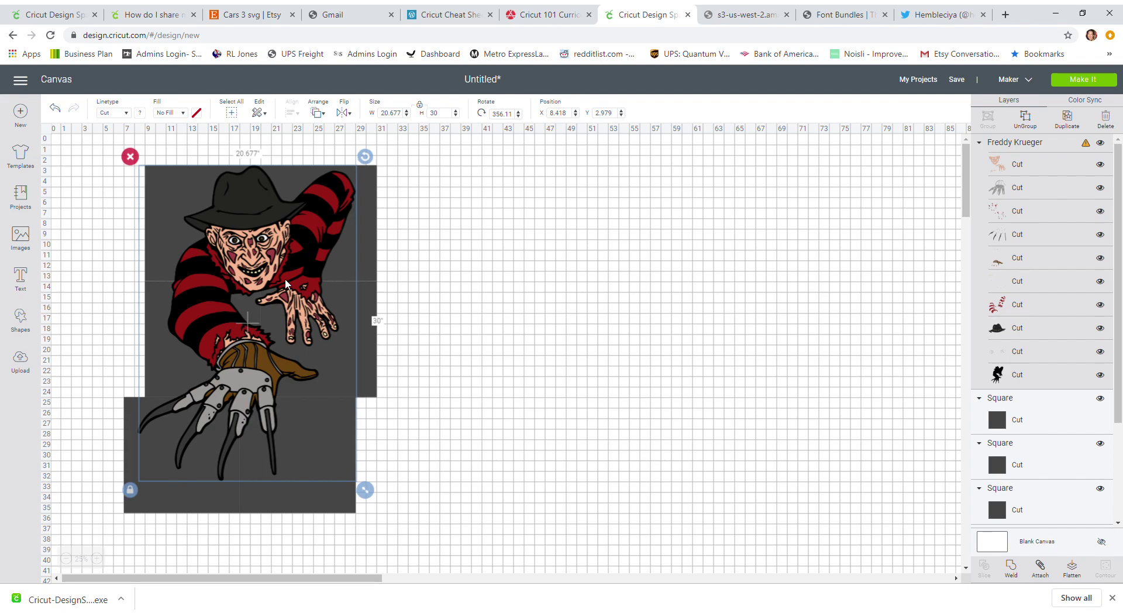
key(Right)
key(Right)
key(Right)
key(Right)
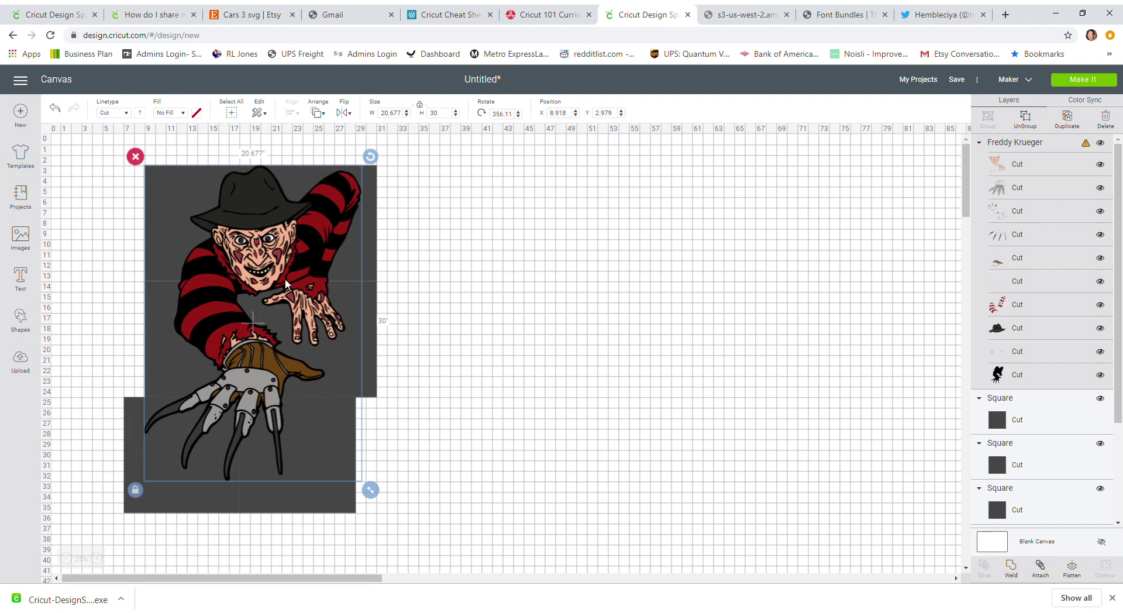
key(Right)
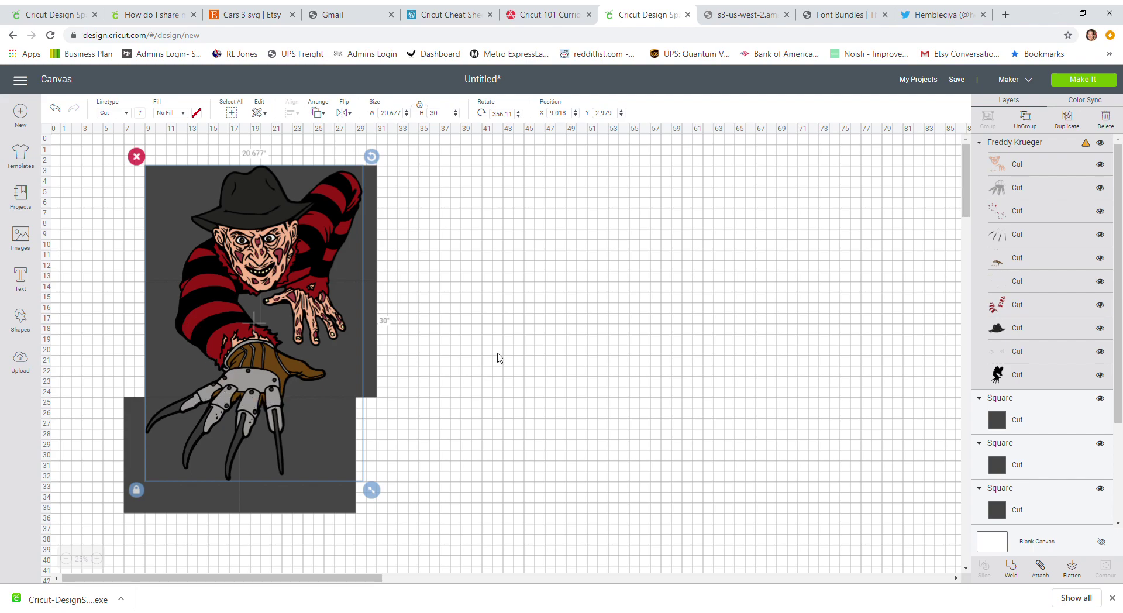
click(497, 358)
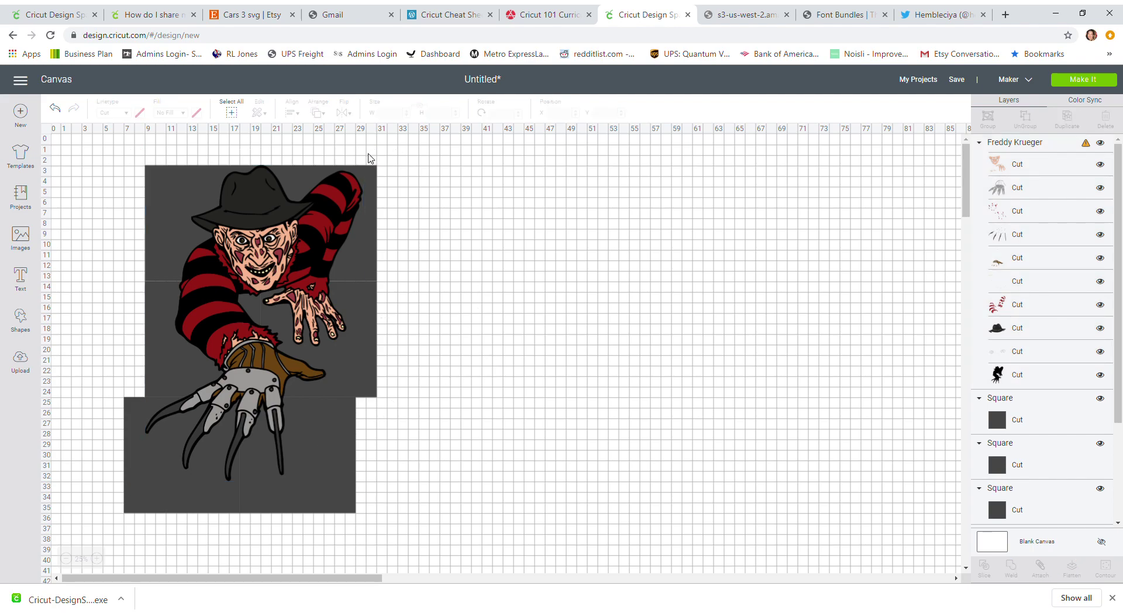
Select the Freddy Krueger artwork and ungroup it into separate color layers
drag(115, 168, 207, 233)
click(114, 219)
click(278, 223)
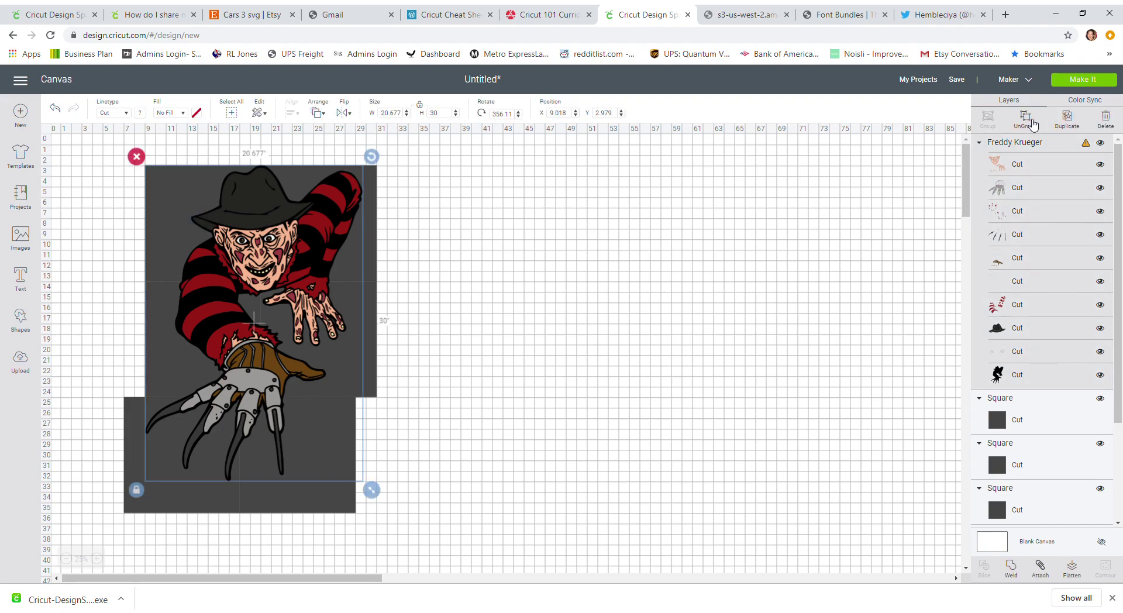
click(1031, 122)
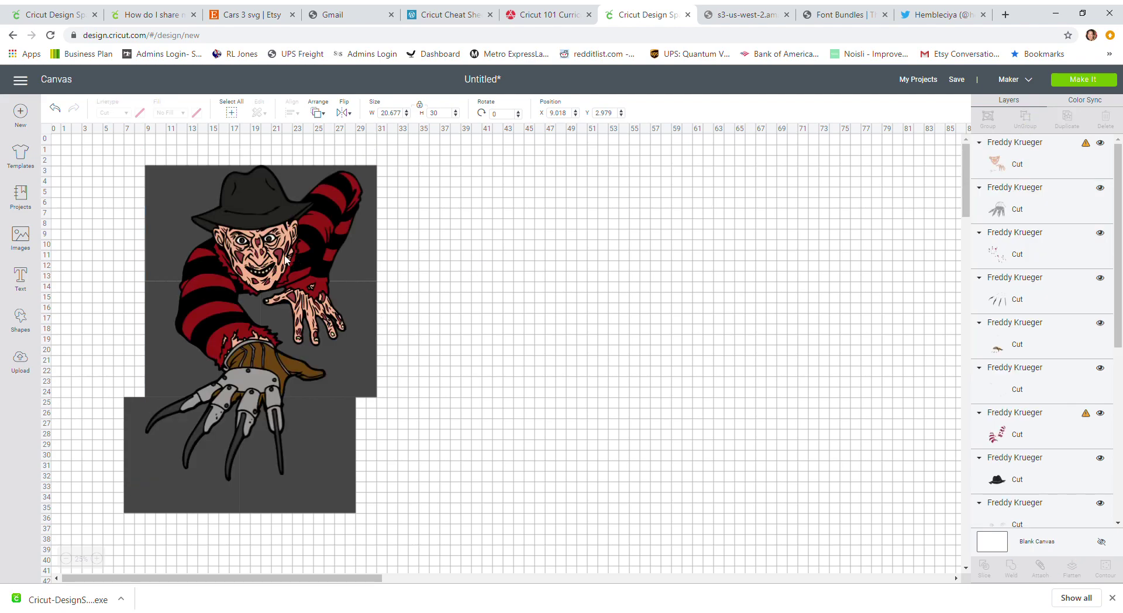
Move the skin, red stripe, hat and dark red wound layers off the black silhouette into empty canvas space beside the squares
drag(279, 256, 857, 199)
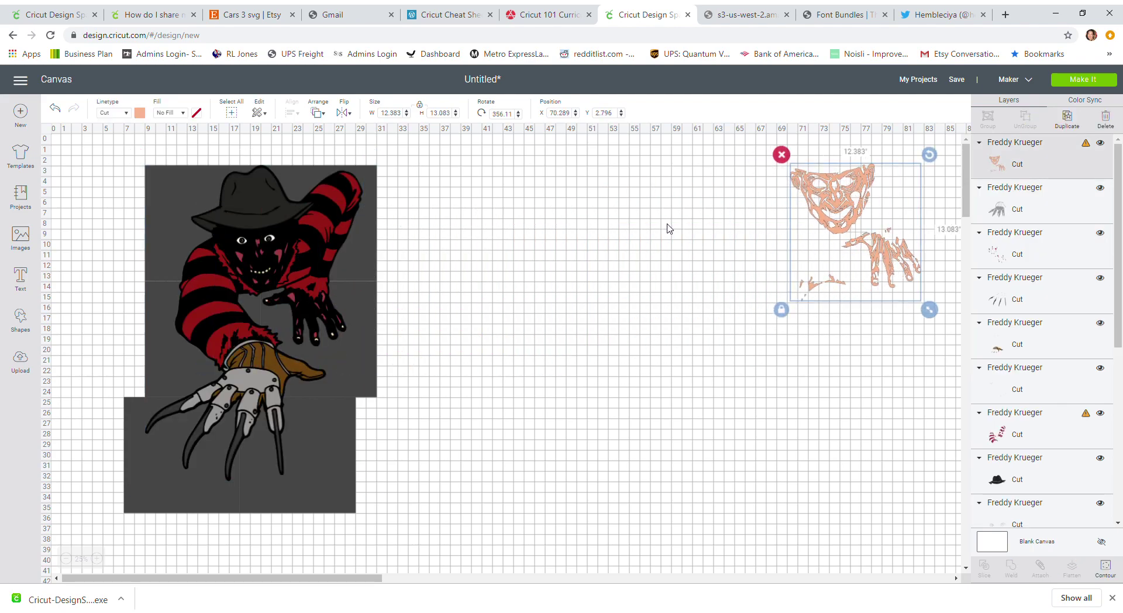
drag(322, 224, 807, 222)
drag(301, 202, 649, 195)
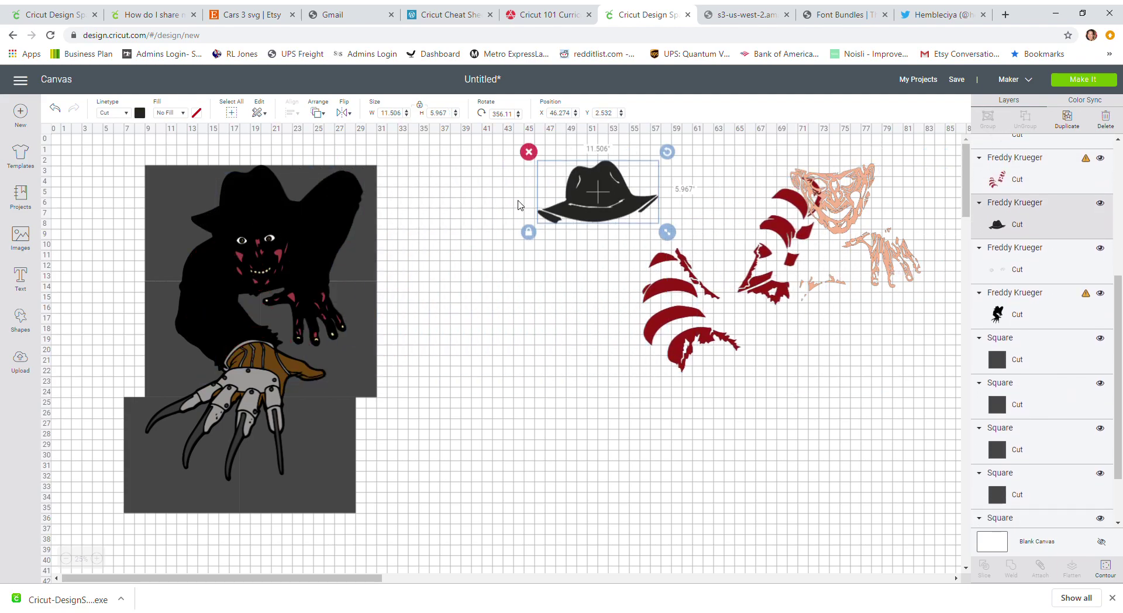
drag(290, 248, 661, 244)
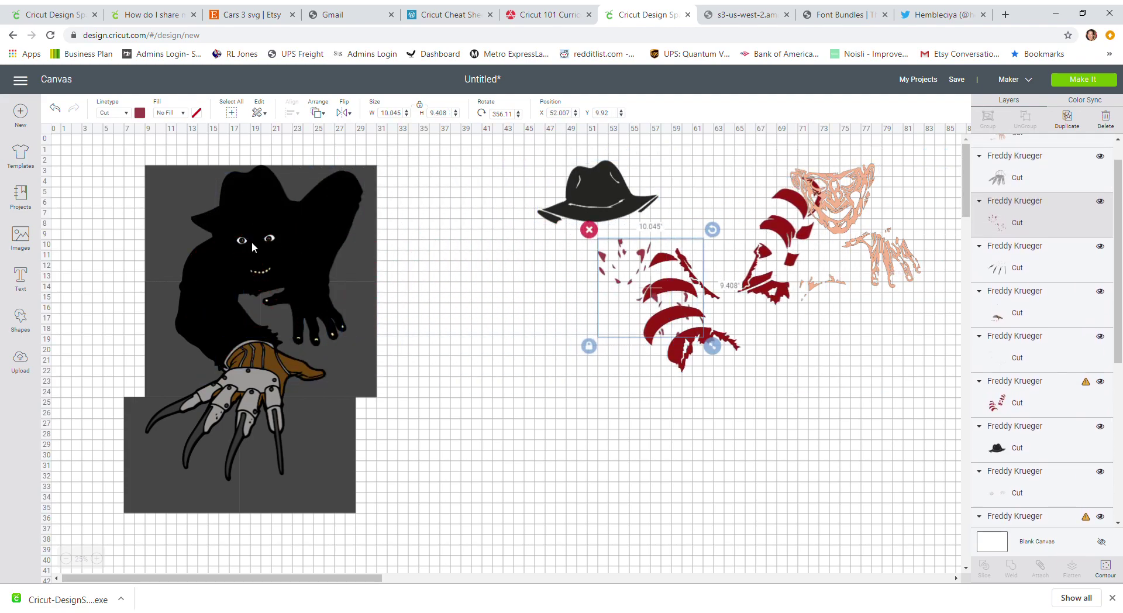
Move the brown glove, teeth, eye, gray metal and dark blade layers off the silhouette so only the black layer covers the squares
drag(275, 357, 552, 354)
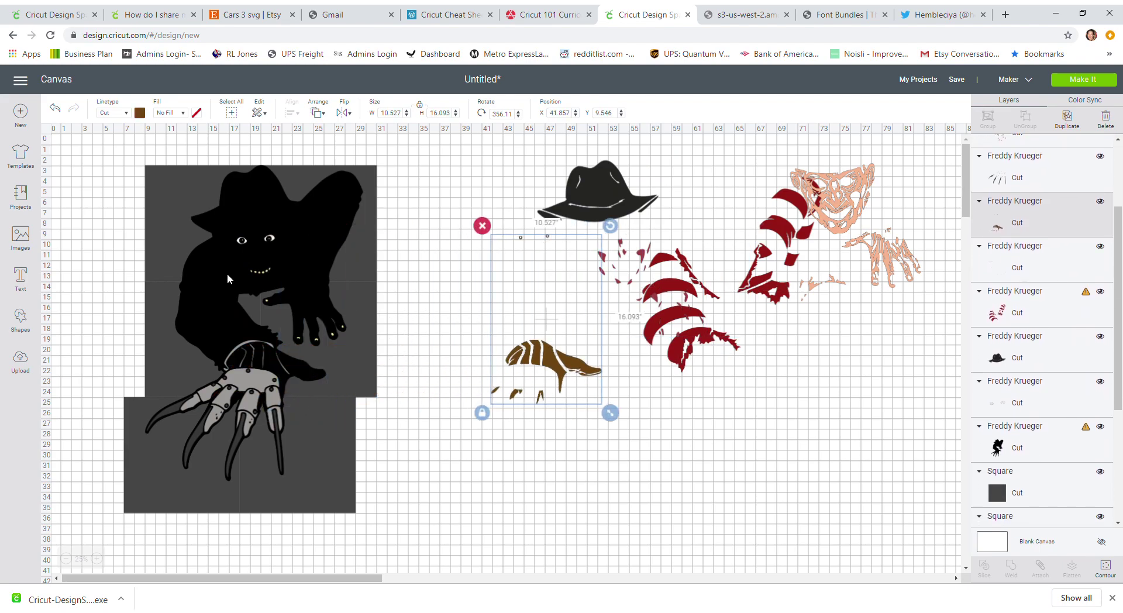
drag(260, 276, 586, 270)
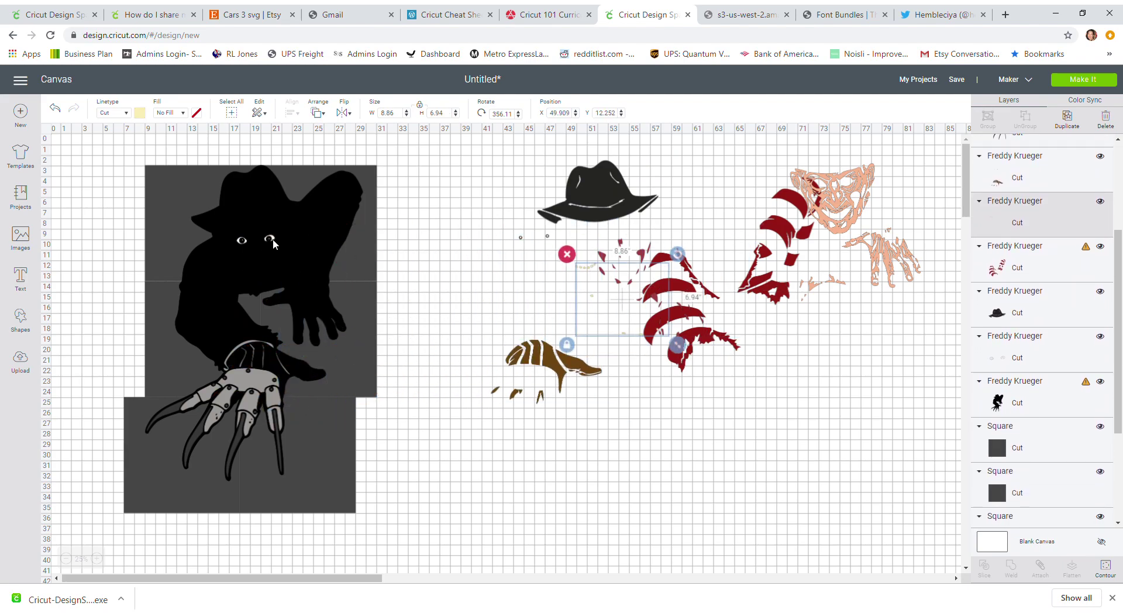
drag(267, 379, 674, 348)
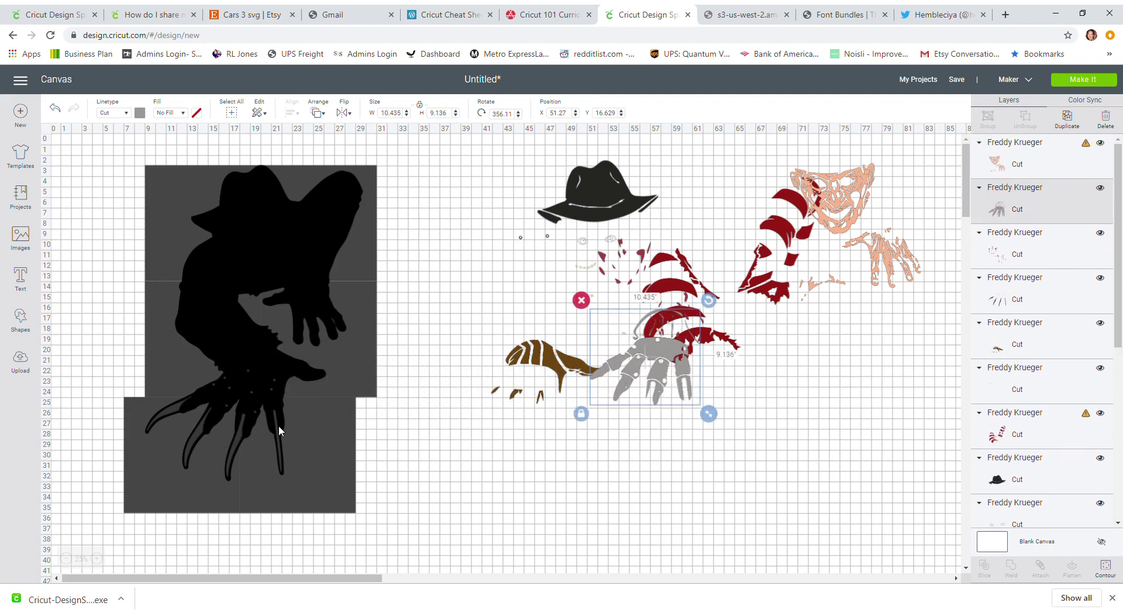
drag(276, 426, 905, 401)
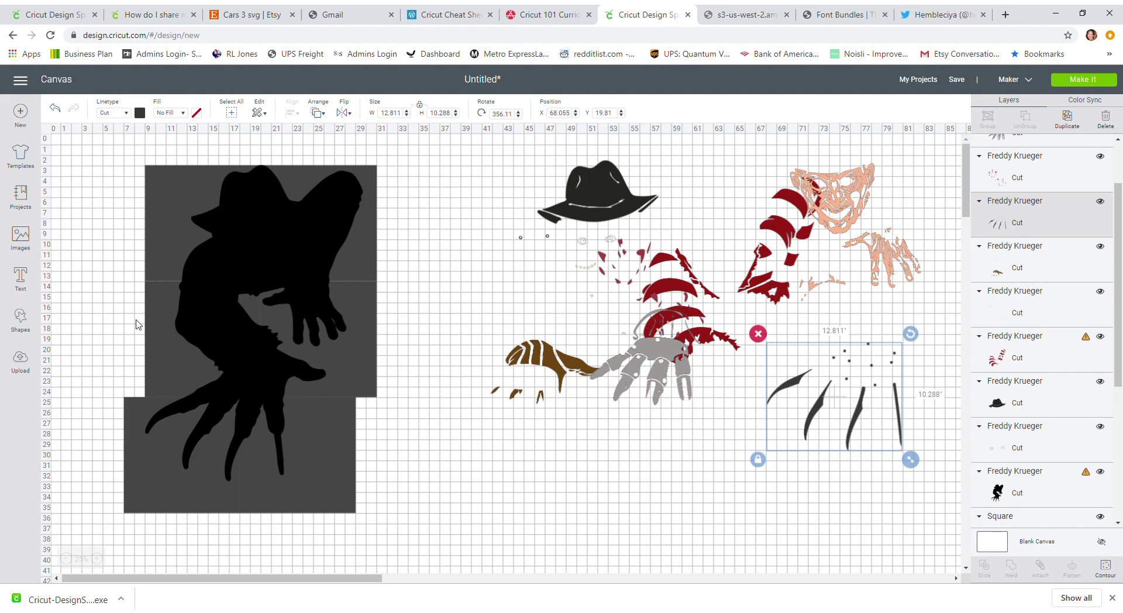
click(108, 269)
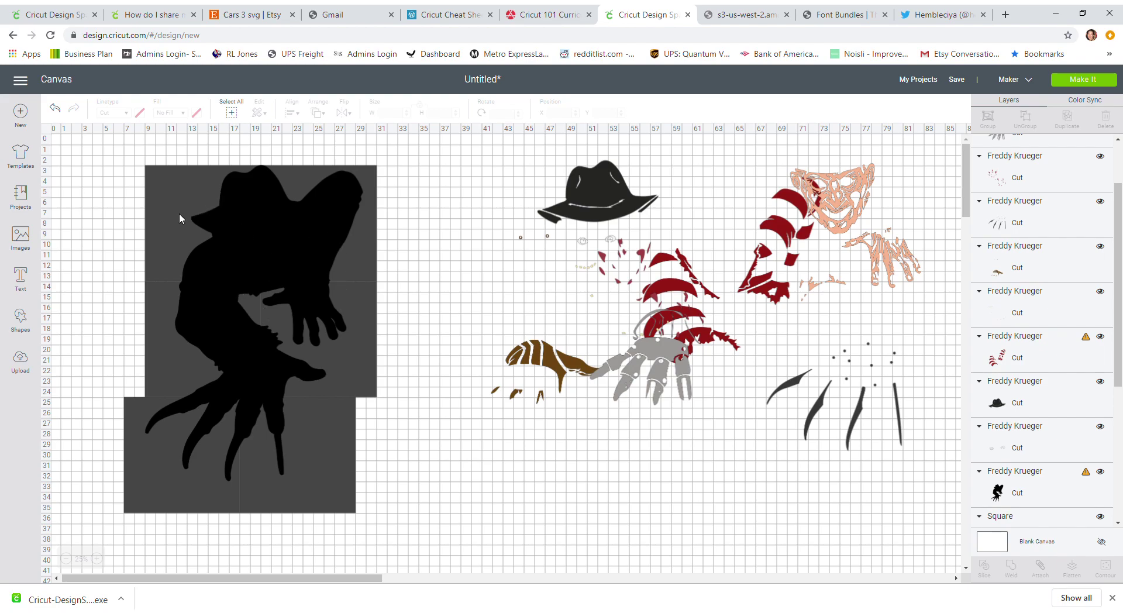
Slice the black silhouette with the upper-left square and again with the middle-left square
drag(111, 181, 252, 218)
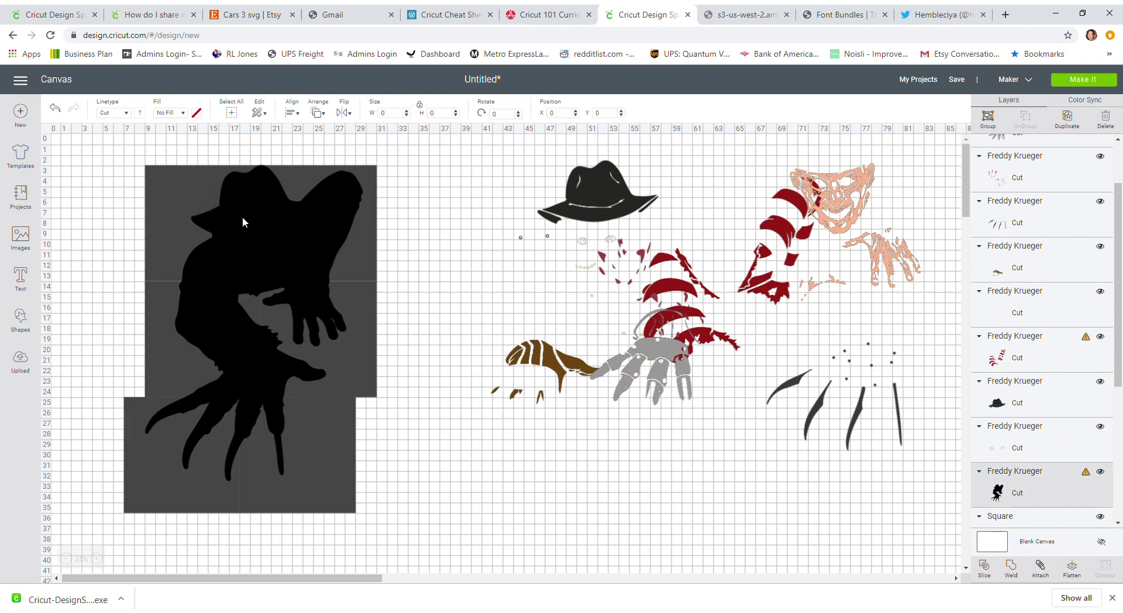
scroll(995, 427, down, 4)
key(Delete)
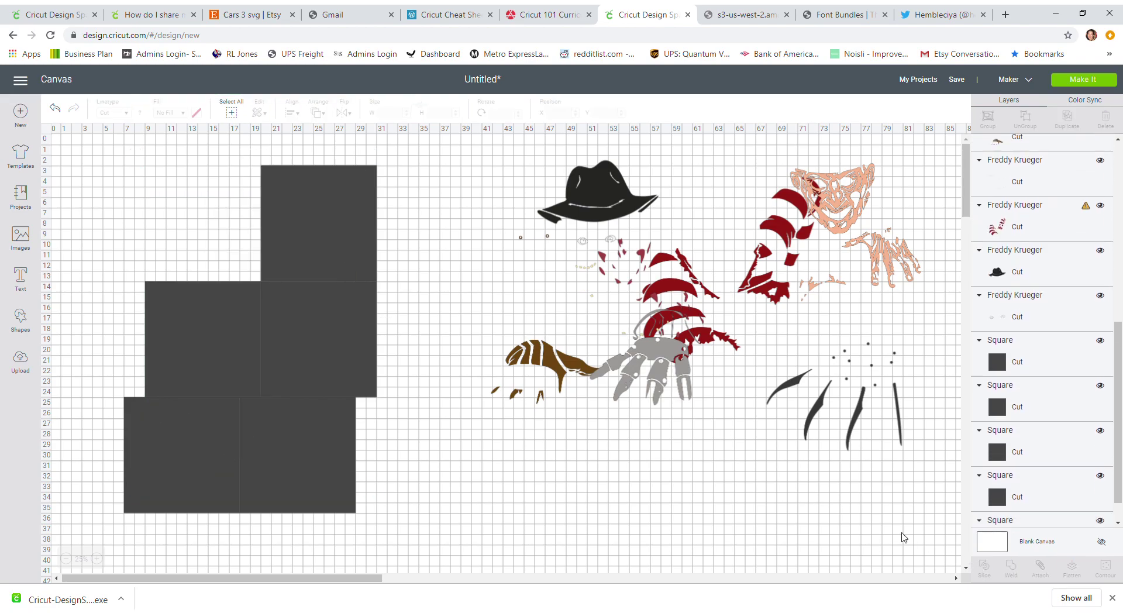
key(ctrl+z)
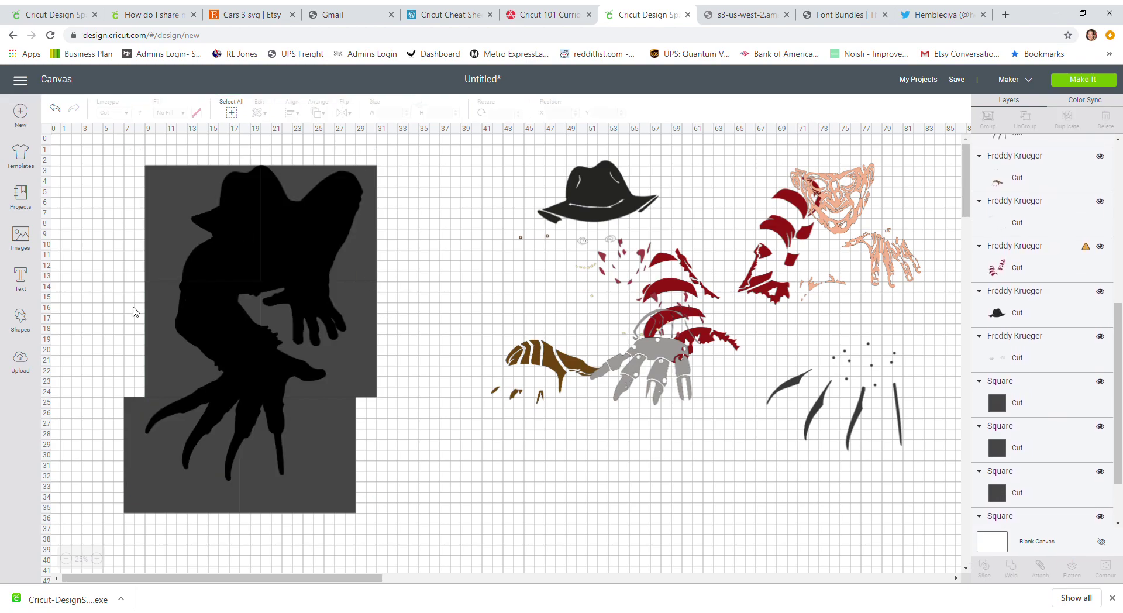
drag(98, 307, 196, 335)
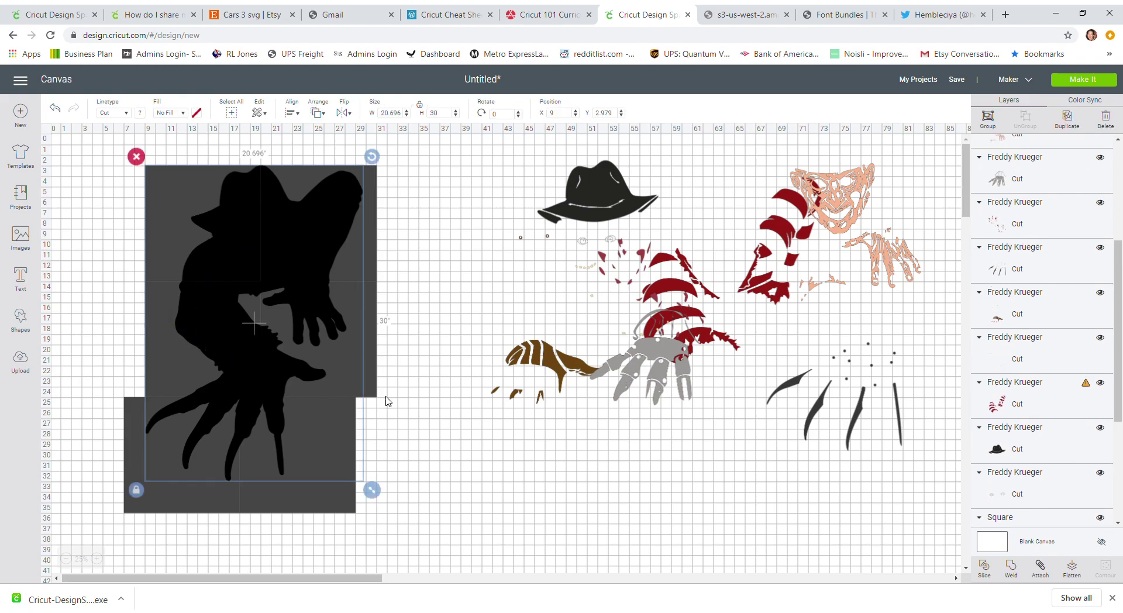
click(985, 566)
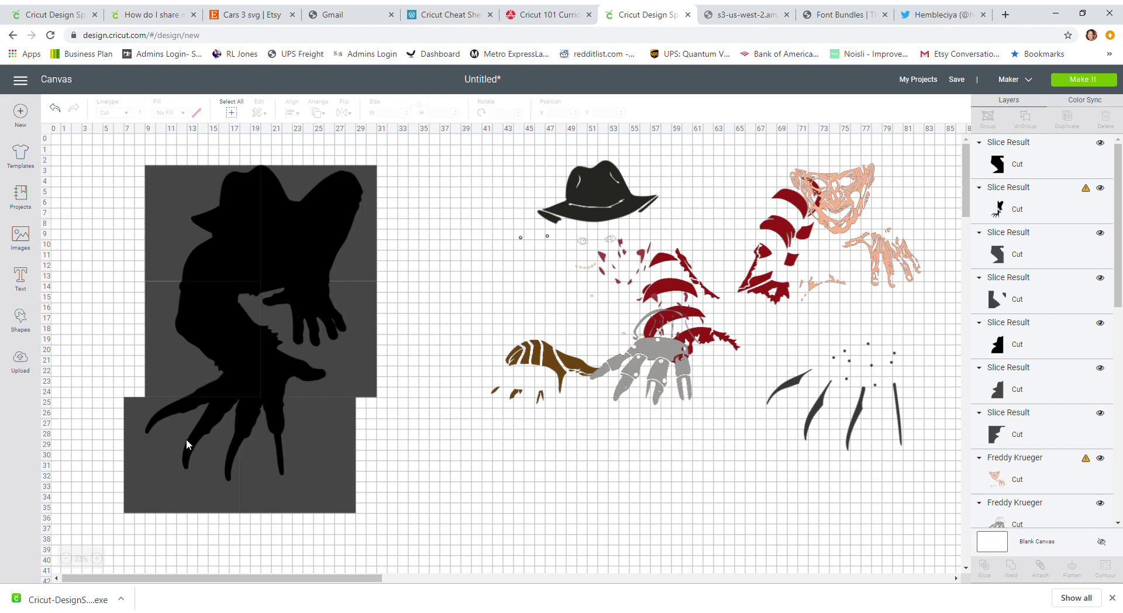
Try to slice the silhouette with the lower-left square, and undo that slice
drag(76, 423, 198, 478)
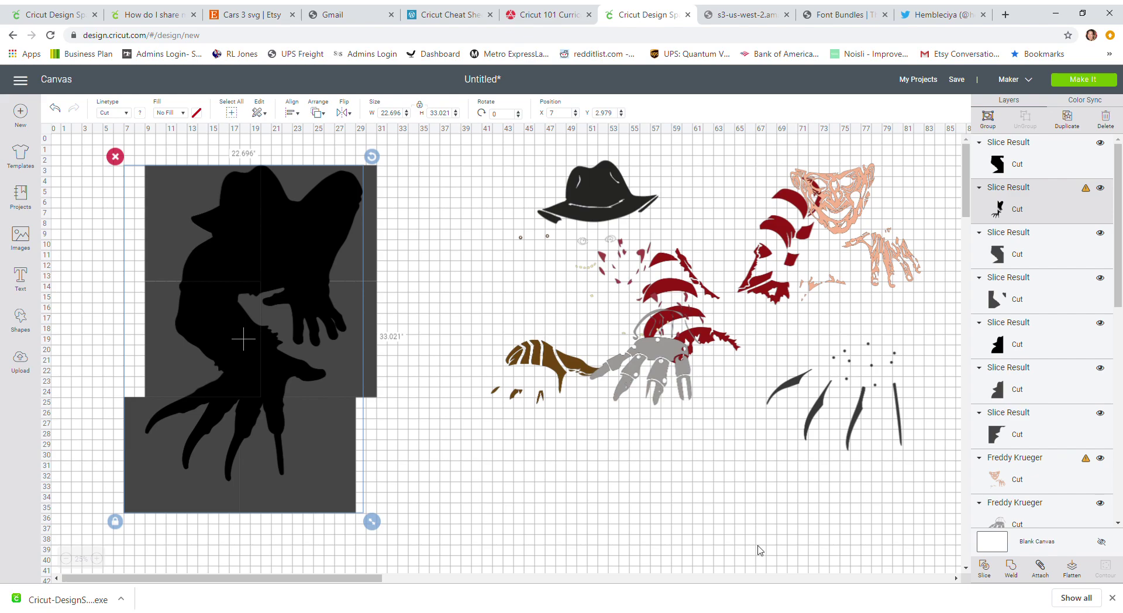
click(988, 566)
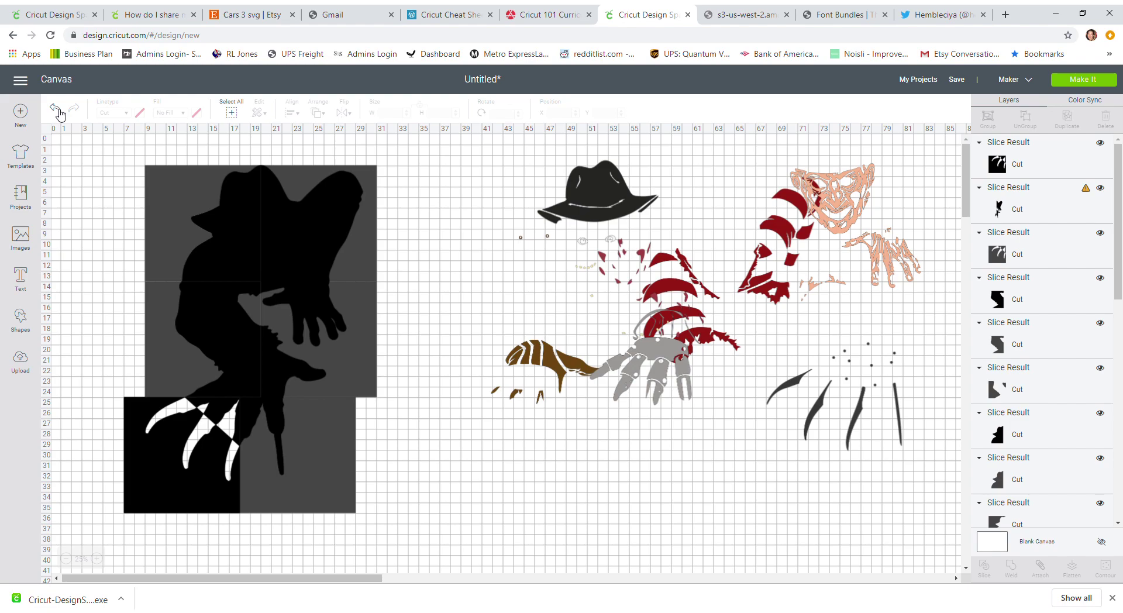
click(56, 109)
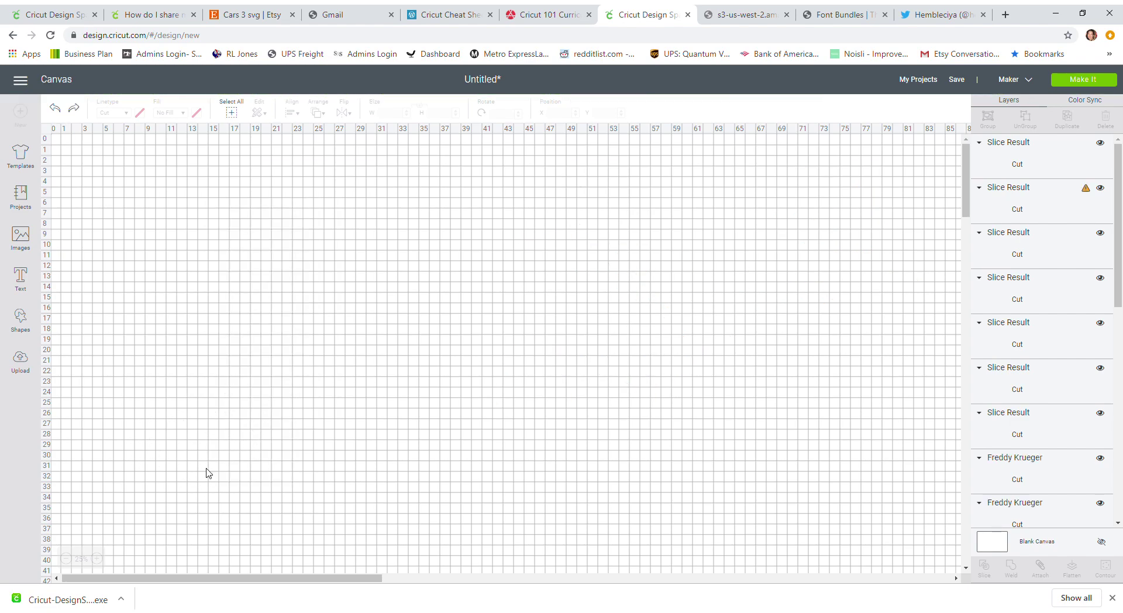
Slice the remaining silhouette with the upper-right, middle-right and lower-right squares one after another
drag(422, 185, 323, 237)
click(986, 572)
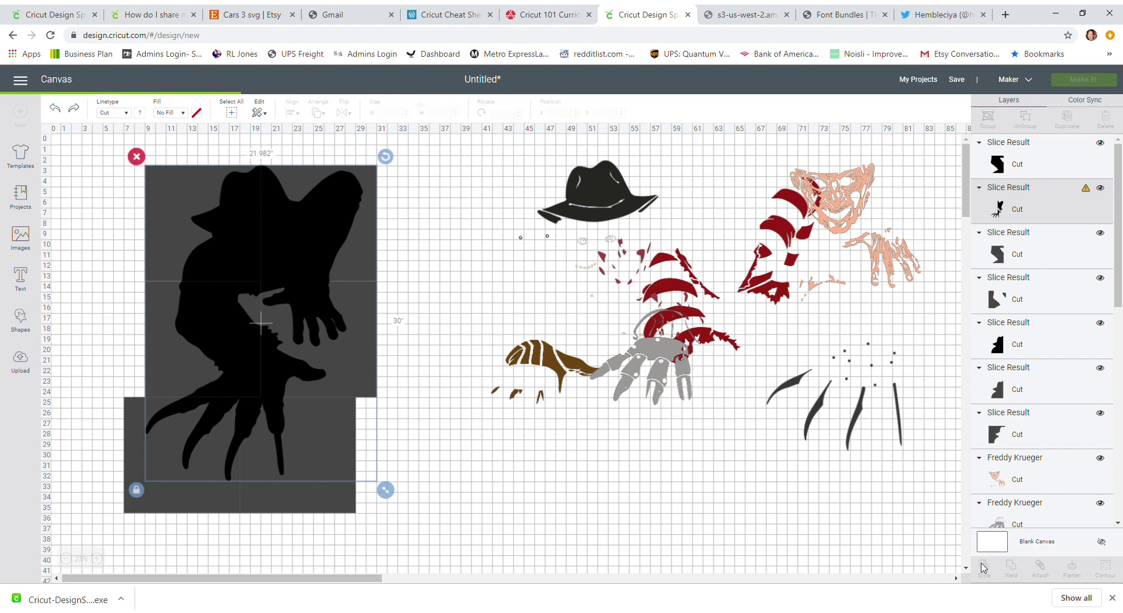
drag(409, 314, 323, 349)
click(986, 568)
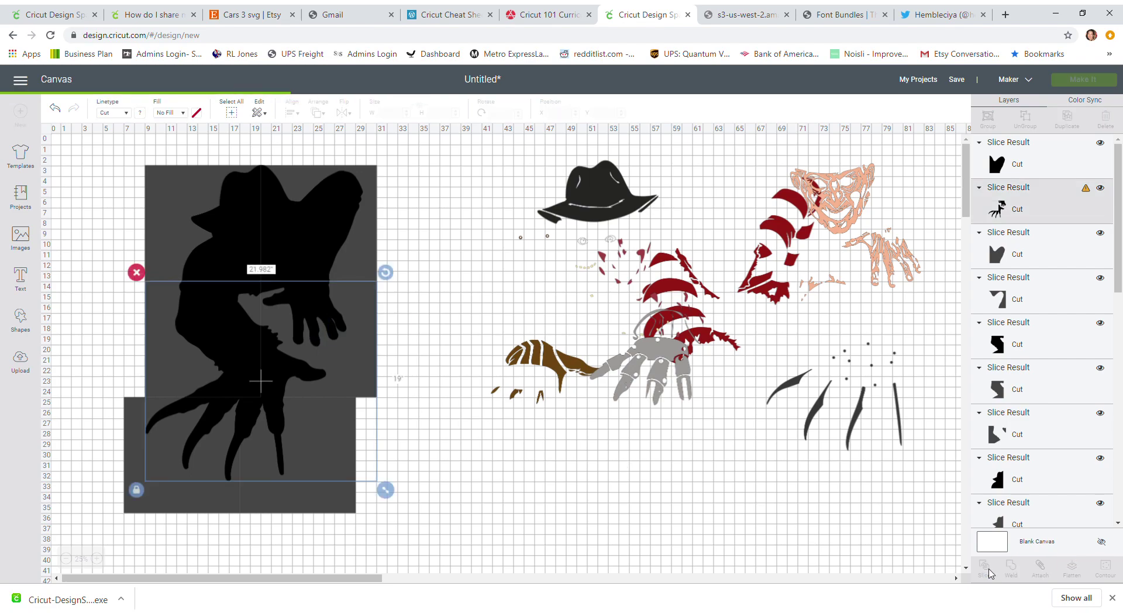
drag(402, 452, 278, 468)
click(986, 568)
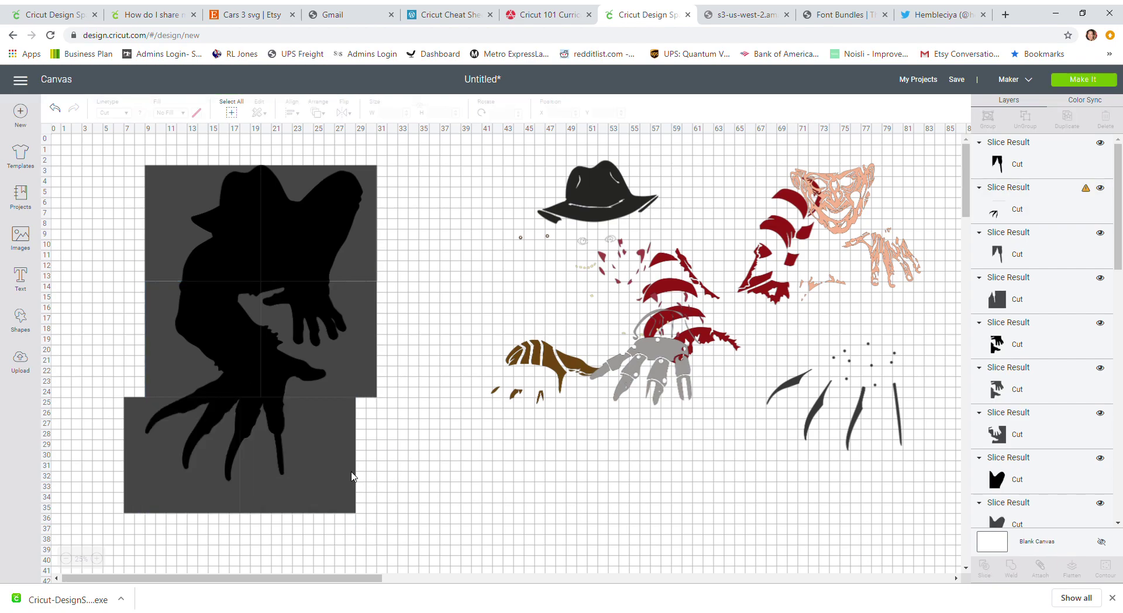
Move the two upper black silhouette sections off the squares and place them side by side in the empty area below the color layers
scroll(353, 477, down, 2)
scroll(246, 367, up, 2)
drag(241, 269, 497, 541)
drag(320, 229, 580, 506)
scroll(581, 506, down, 5)
click(664, 485)
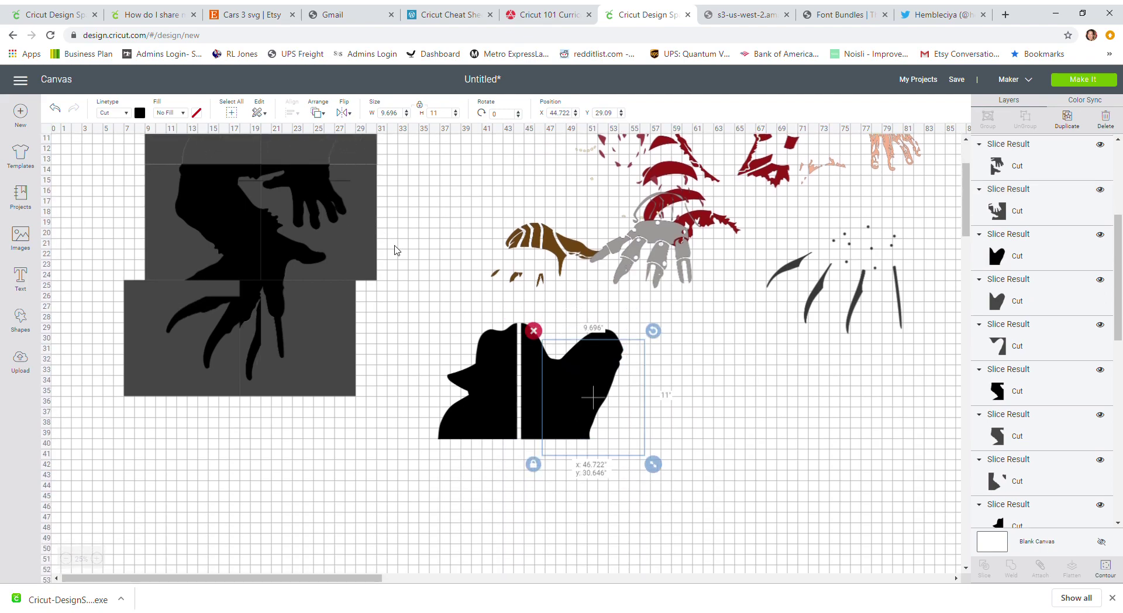
Pull the claw, lower-right, middle-right and middle-left black sections off the squares, arranging the middle and lower-right ones beneath the upper pair
drag(664, 486, 521, 570)
drag(273, 299, 577, 578)
drag(278, 251, 546, 532)
drag(267, 296, 504, 519)
scroll(504, 518, down, 3)
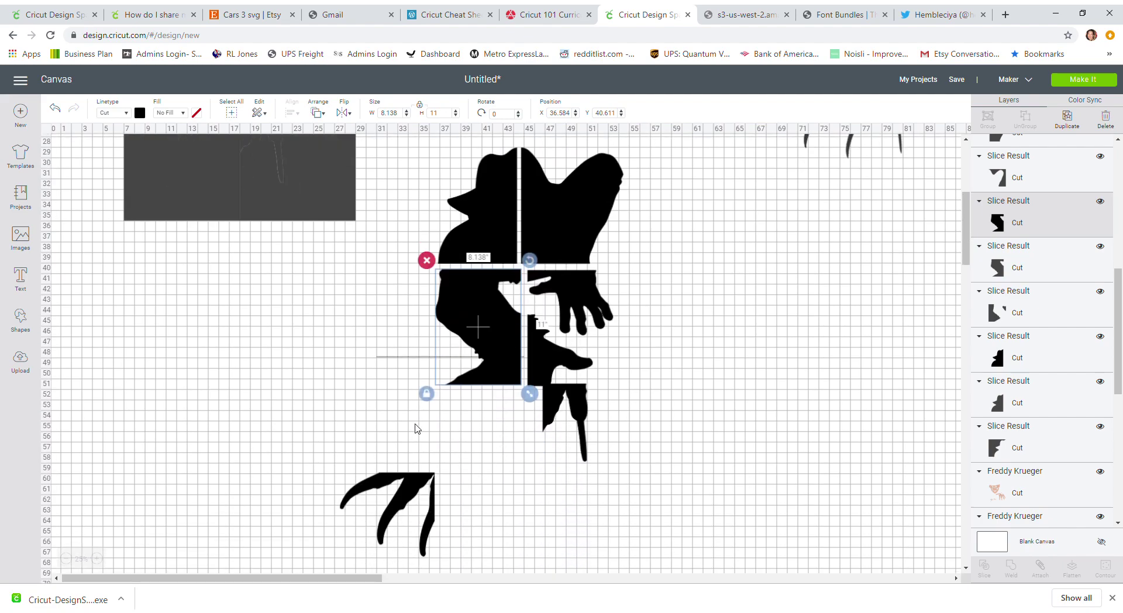
Move the left claw section to about X 13.57, Y 46.09, and shift the middle-right and lower-right sections apart
click(409, 485)
drag(411, 485, 265, 455)
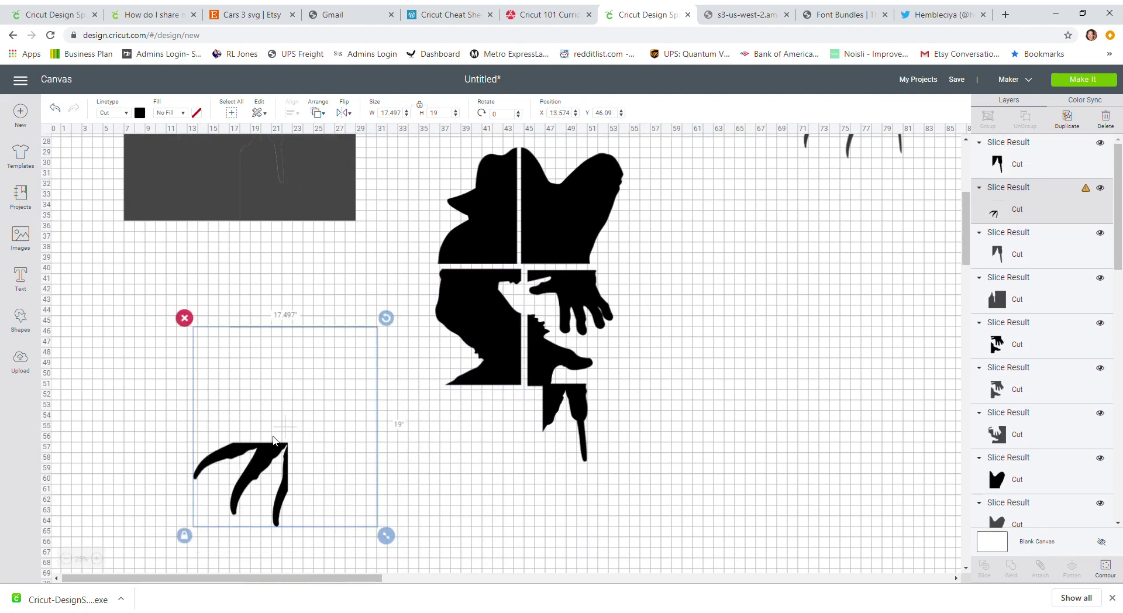
click(441, 476)
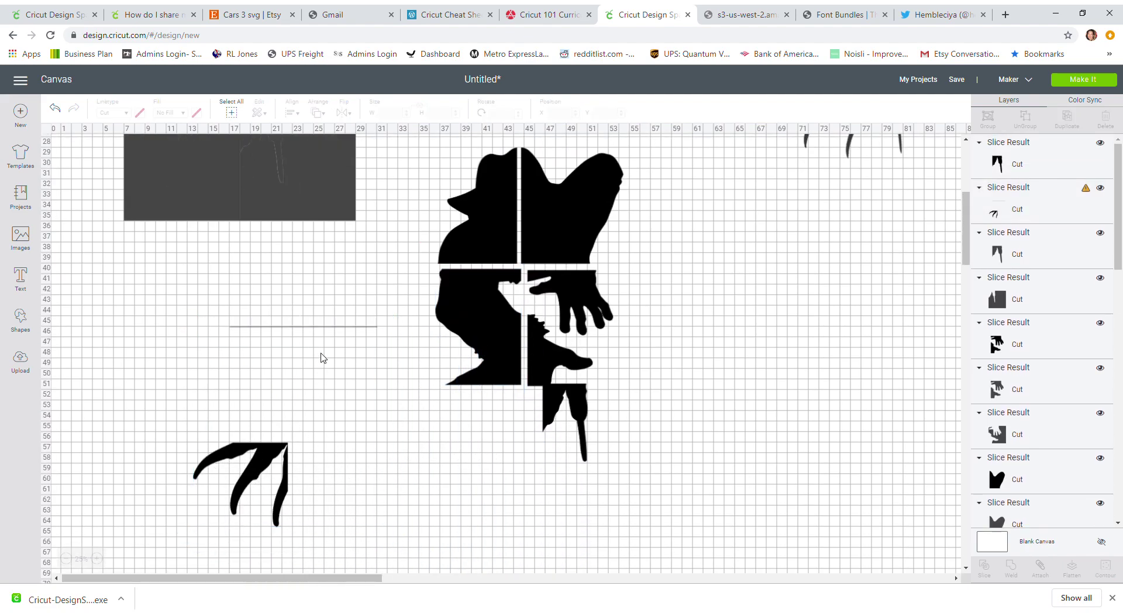
click(320, 358)
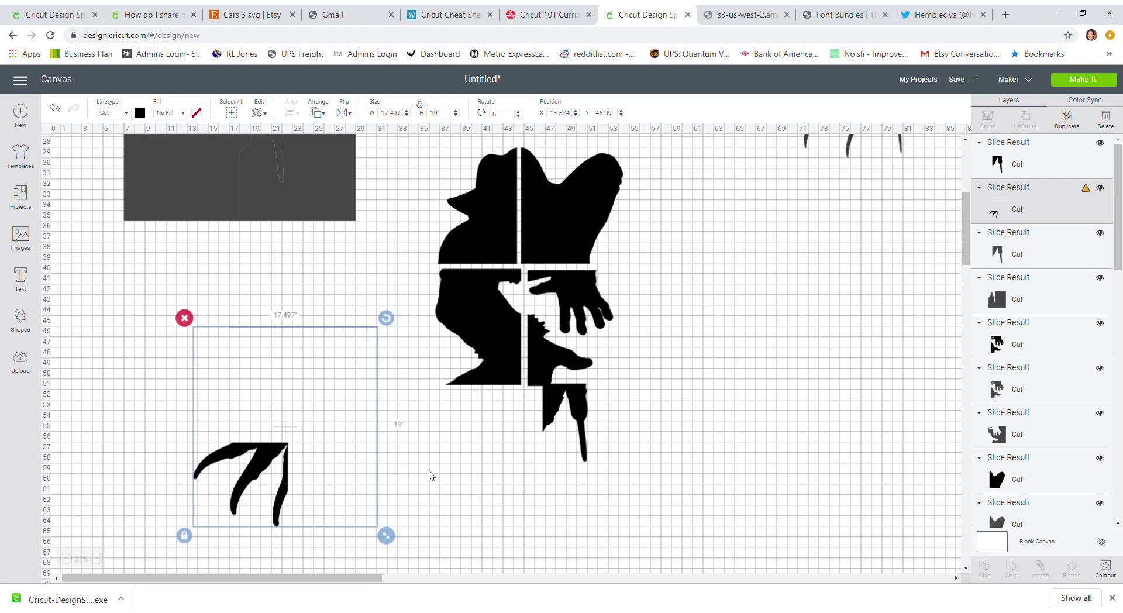
click(419, 471)
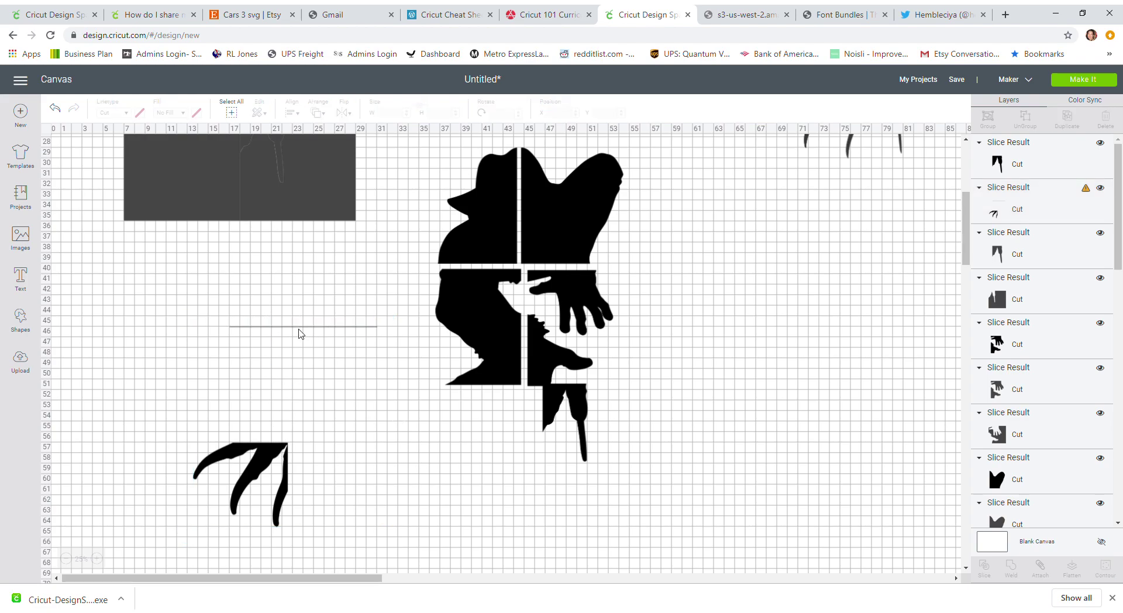
mouse_move(548, 386)
mouse_down()
mouse_move(604, 424)
mouse_move(558, 377)
mouse_up()
mouse_move(574, 427)
mouse_down()
mouse_move(666, 510)
mouse_move(564, 459)
mouse_move(564, 436)
mouse_move(589, 437)
mouse_up()
Hide the stray line contour of the left claw section and place the section beneath the middle-left one at about X 35.74, Y 52.94
click(266, 465)
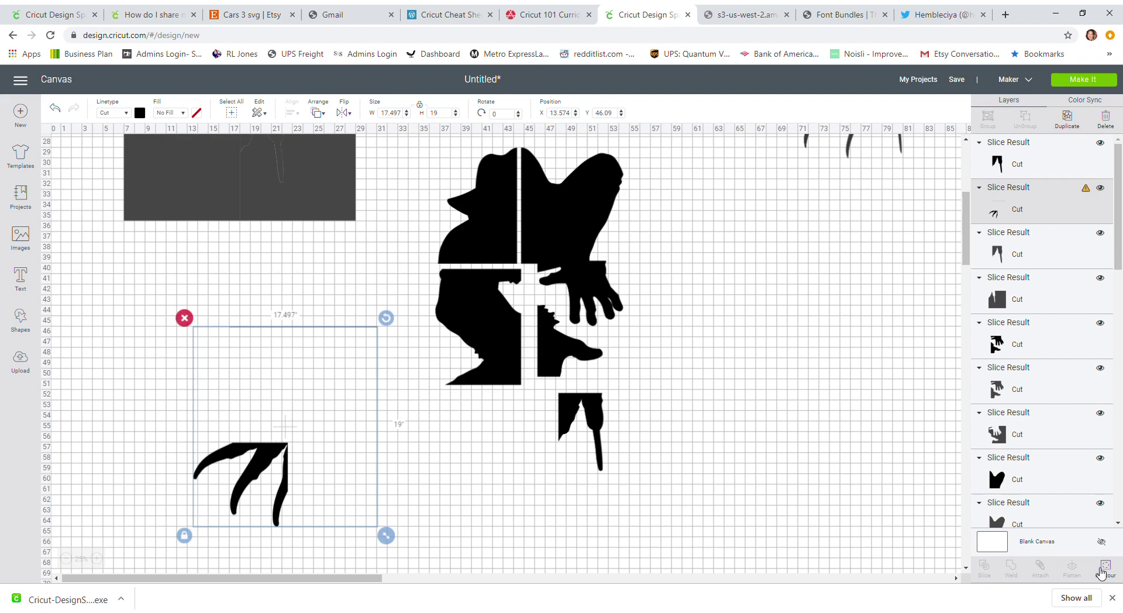
click(1104, 569)
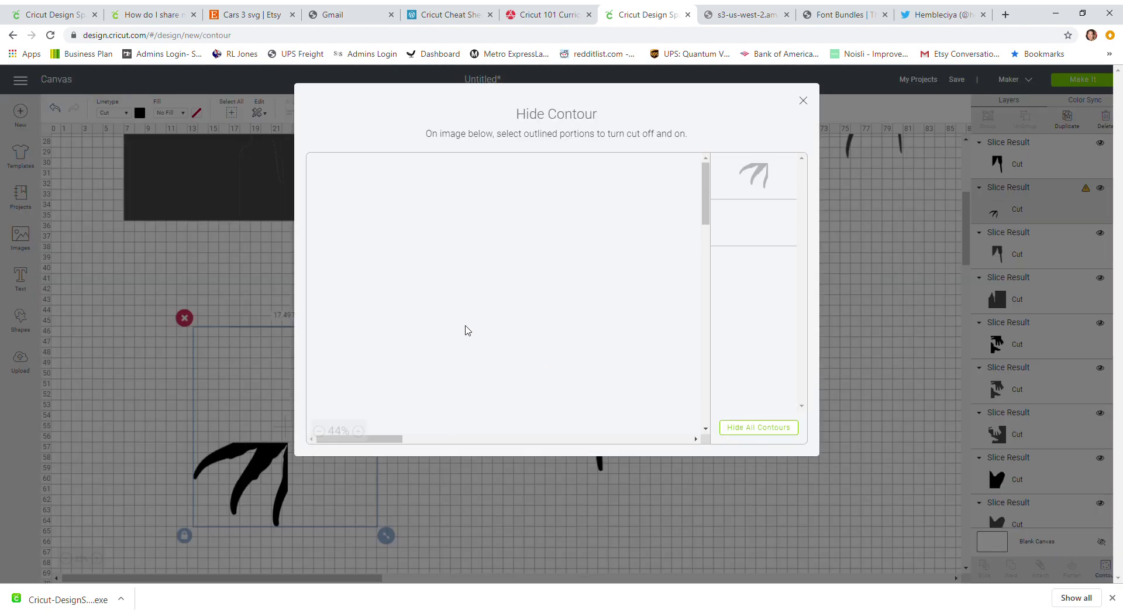
click(320, 432)
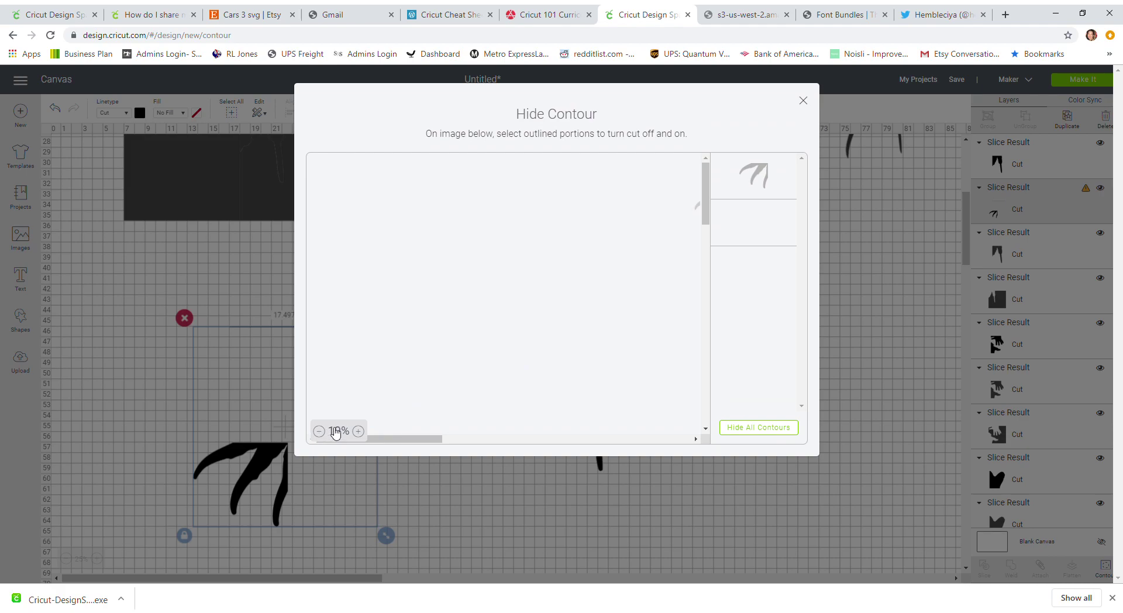
drag(388, 439, 476, 440)
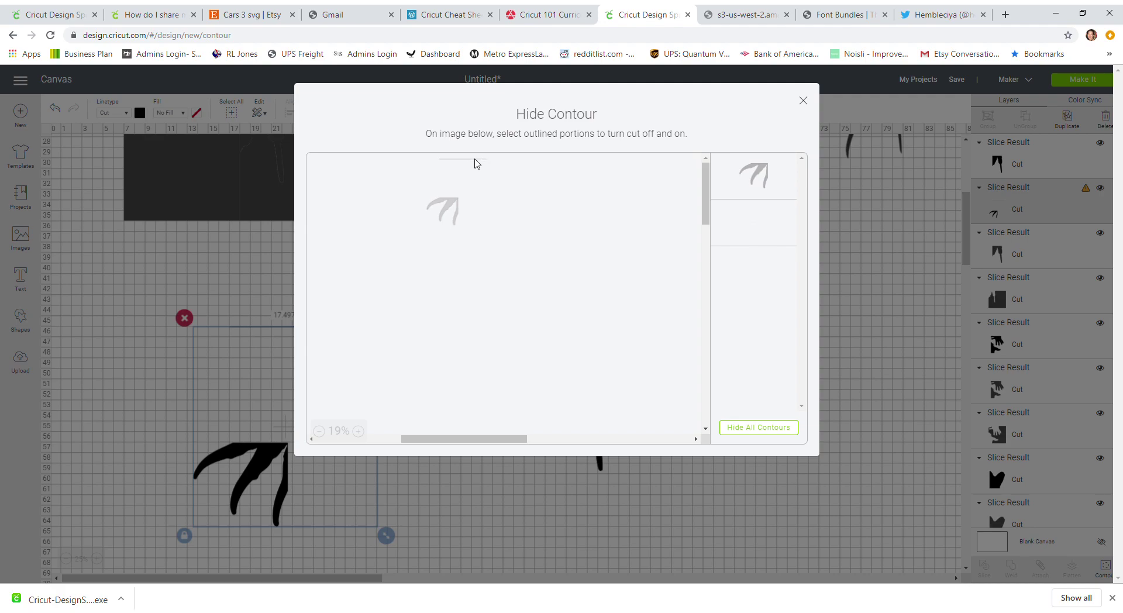
click(771, 225)
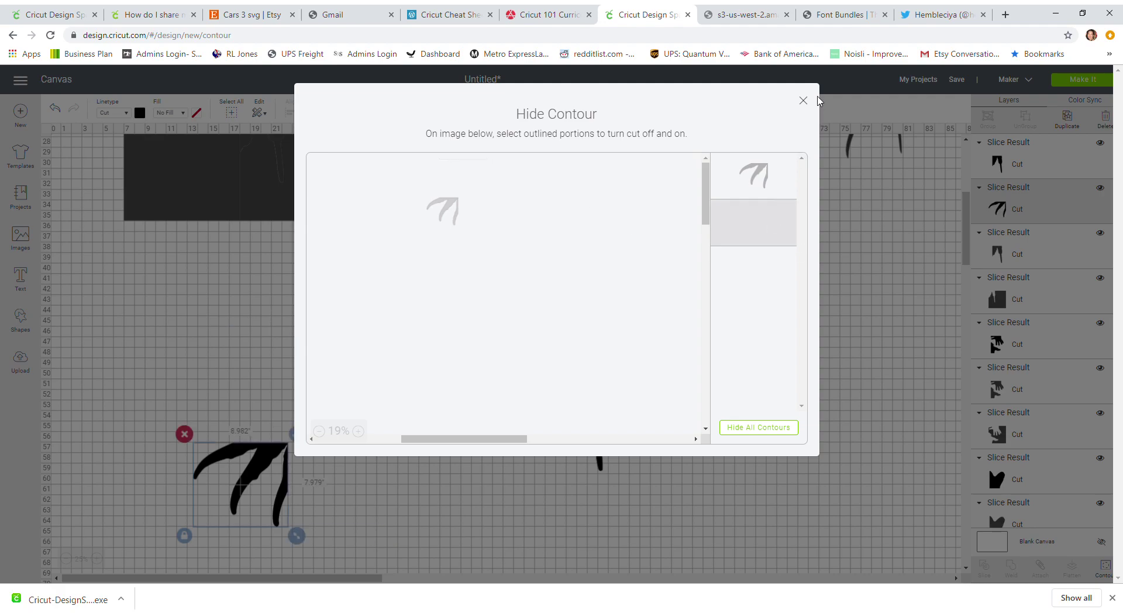
click(804, 100)
drag(246, 457, 480, 414)
Select all the leftover gray slice pieces where the squares stood and delete them
scroll(479, 414, up, 5)
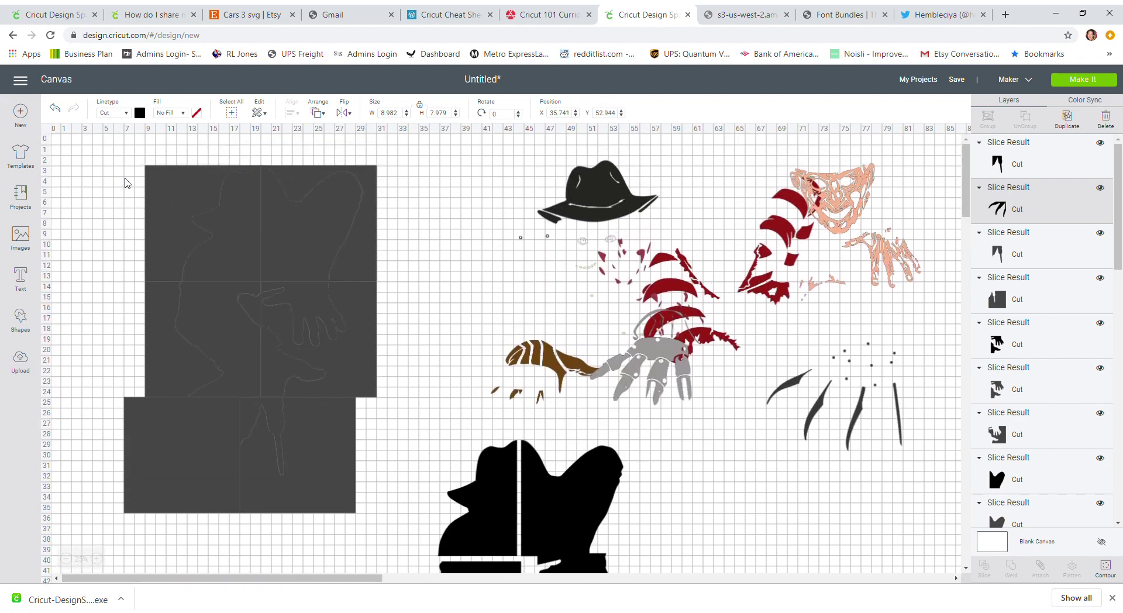
drag(91, 157, 380, 520)
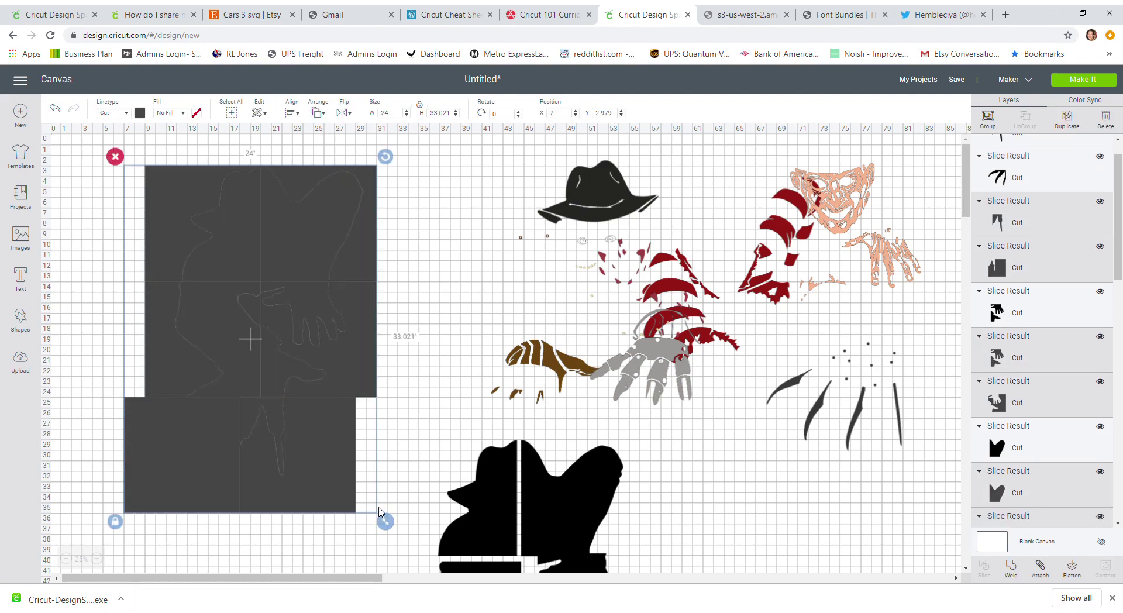
key(Delete)
Move the middle-right hand section to about X 45.56, Y 40.72, duplicate it, and place the copy at about X 58.22, Y 41.11
scroll(586, 513, down, 4)
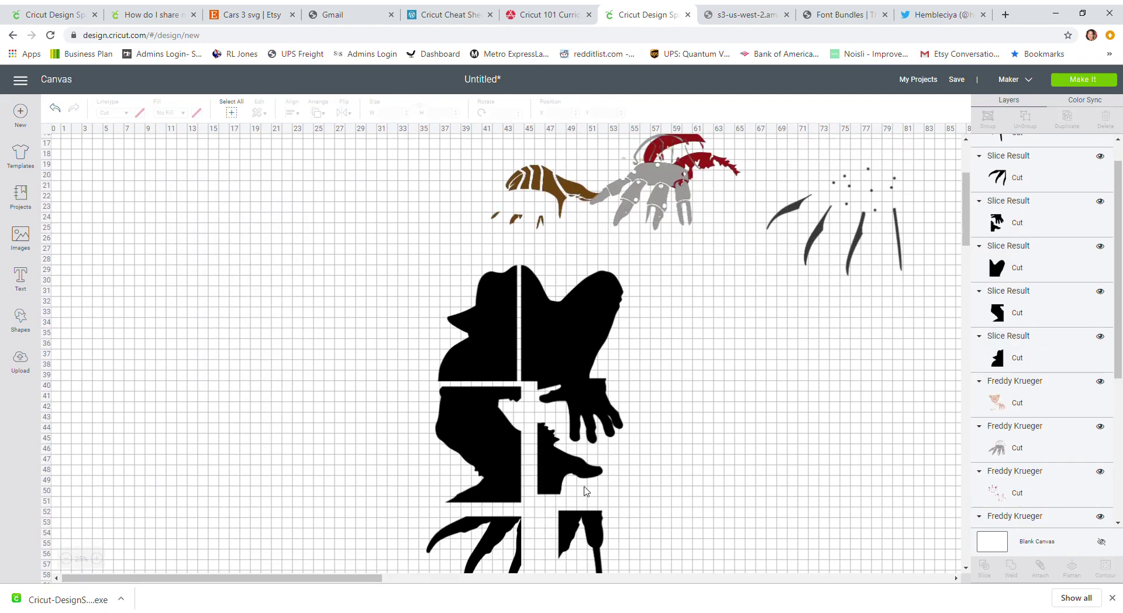
drag(594, 380, 566, 363)
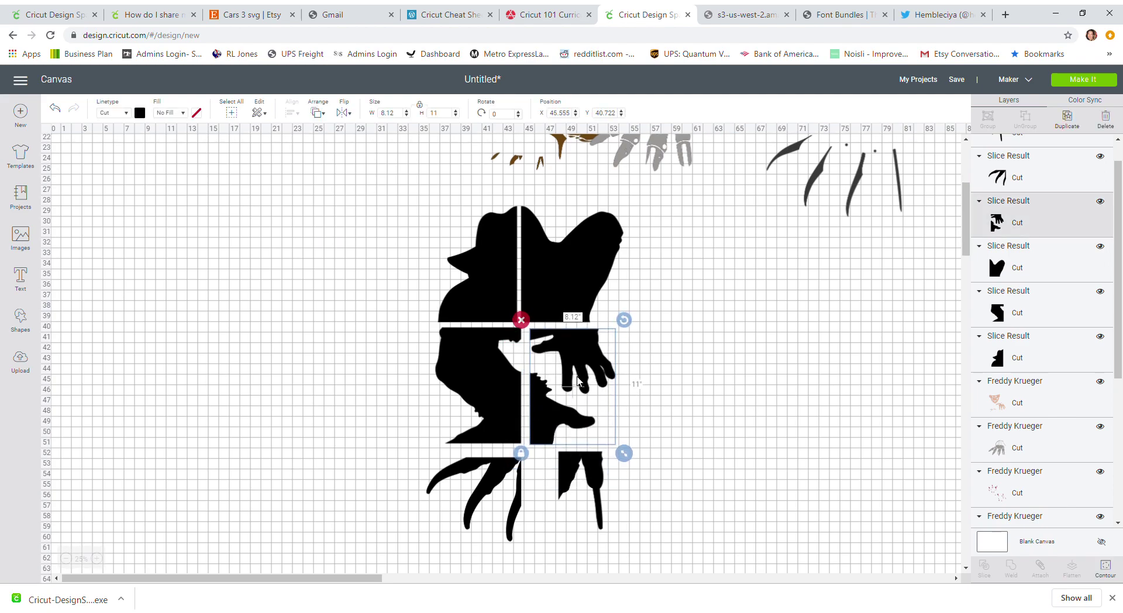
click(1069, 123)
drag(581, 369, 707, 368)
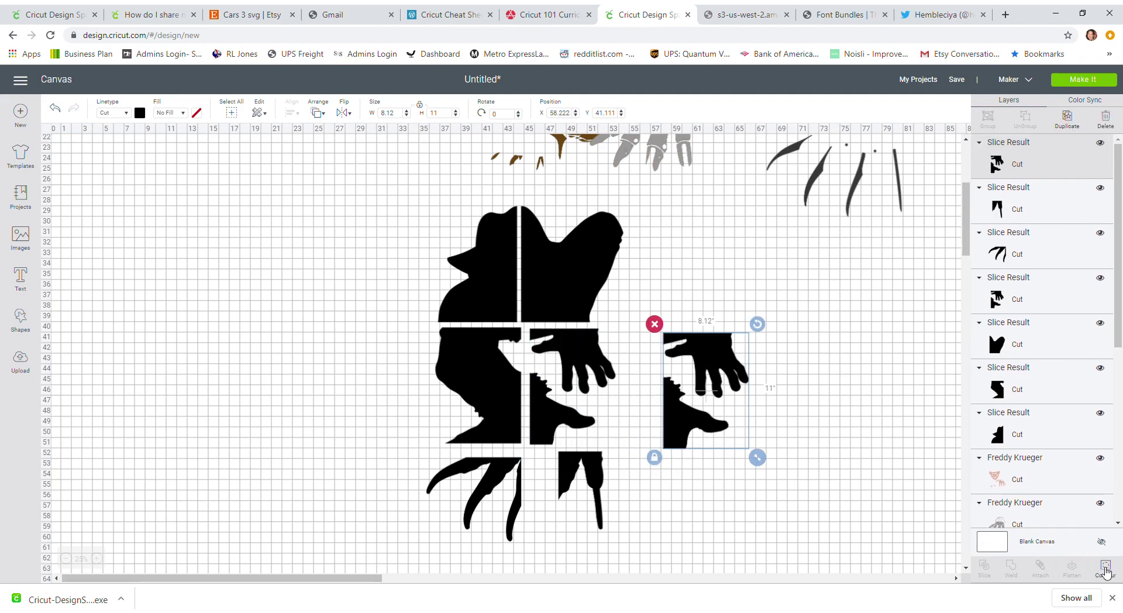
Hide the hand contour in the duplicated section and place its remaining arm piece beside the middle-left black section
click(1106, 568)
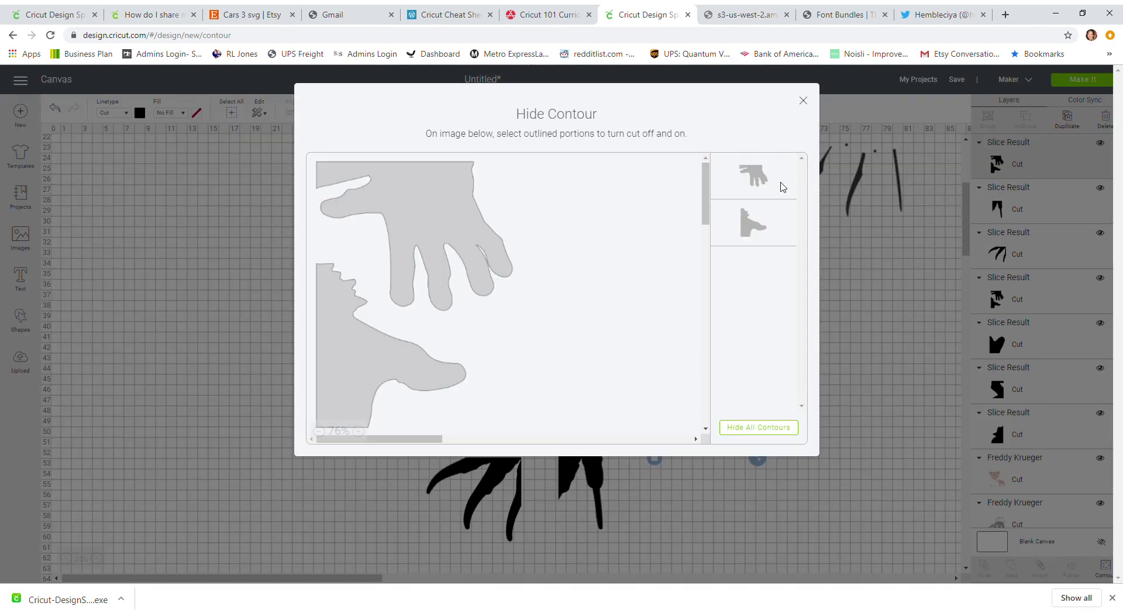
click(780, 180)
click(804, 102)
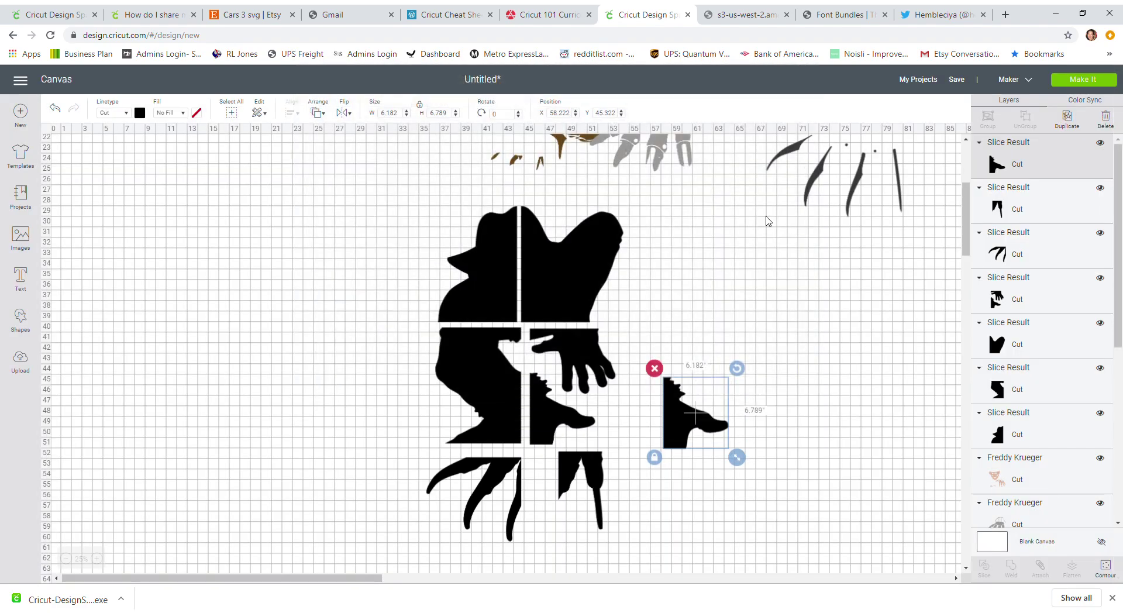
drag(682, 419, 540, 418)
Hide the lower arm contour in the original middle-right section, keeping only the hand with spread fingers
shift+click(575, 343)
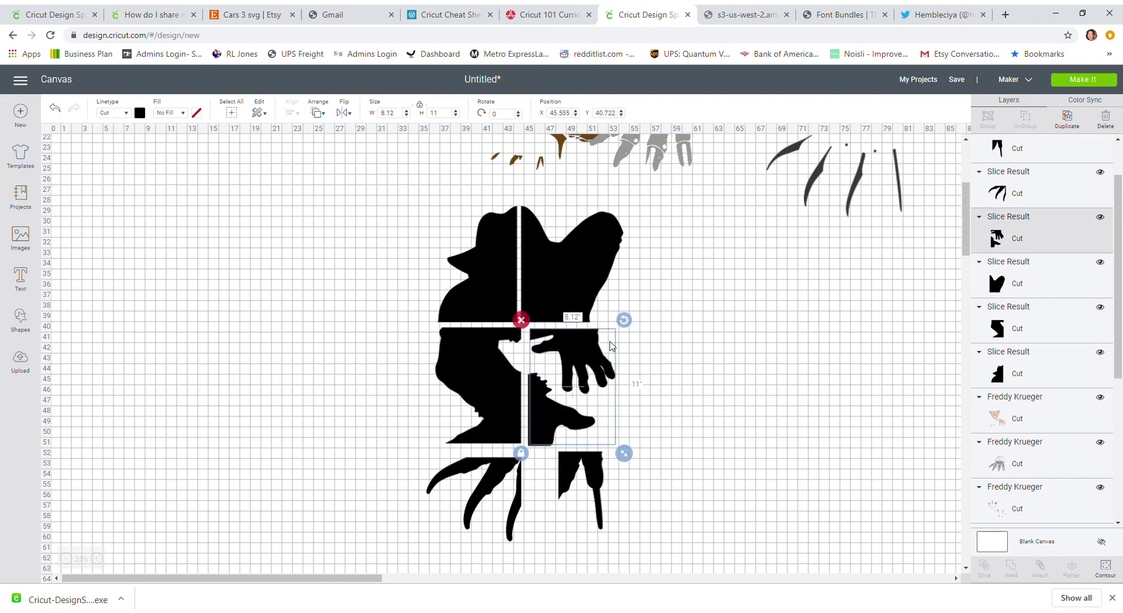
click(1099, 566)
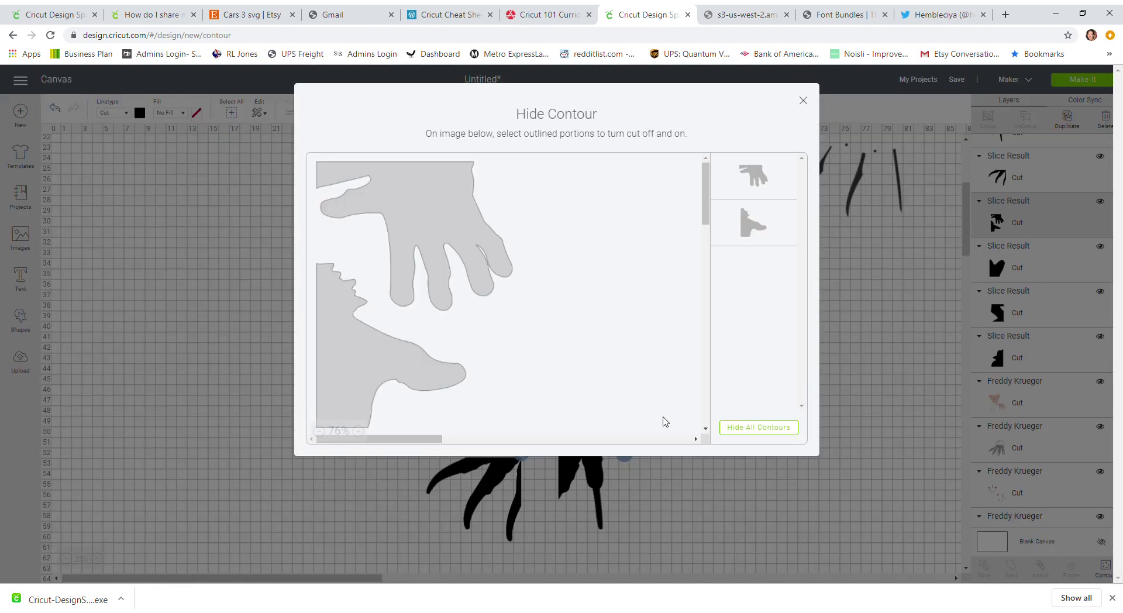
click(430, 368)
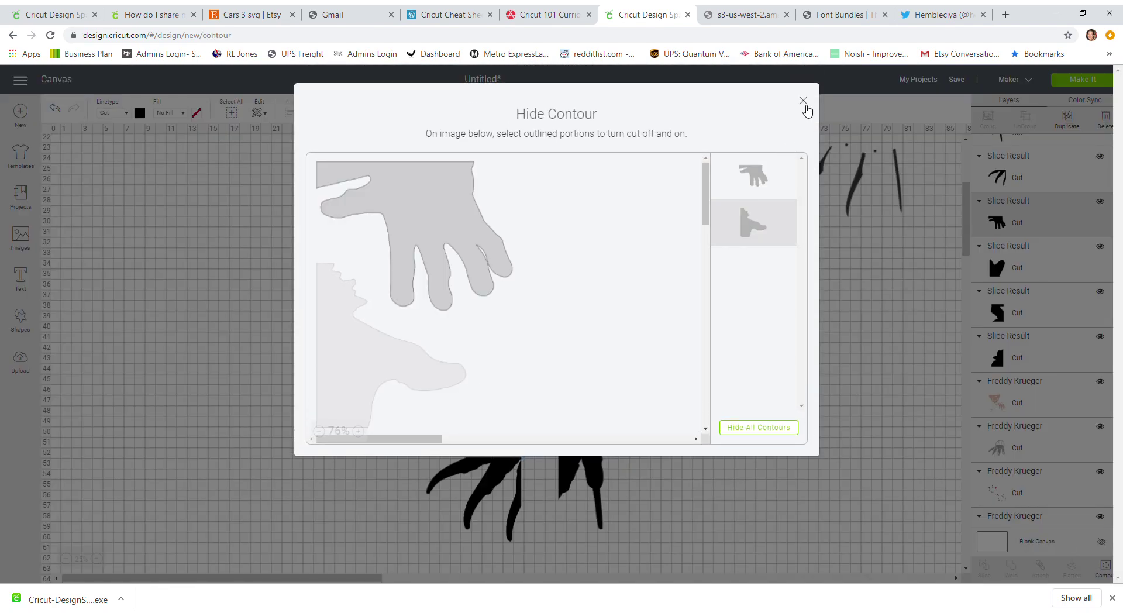
click(805, 106)
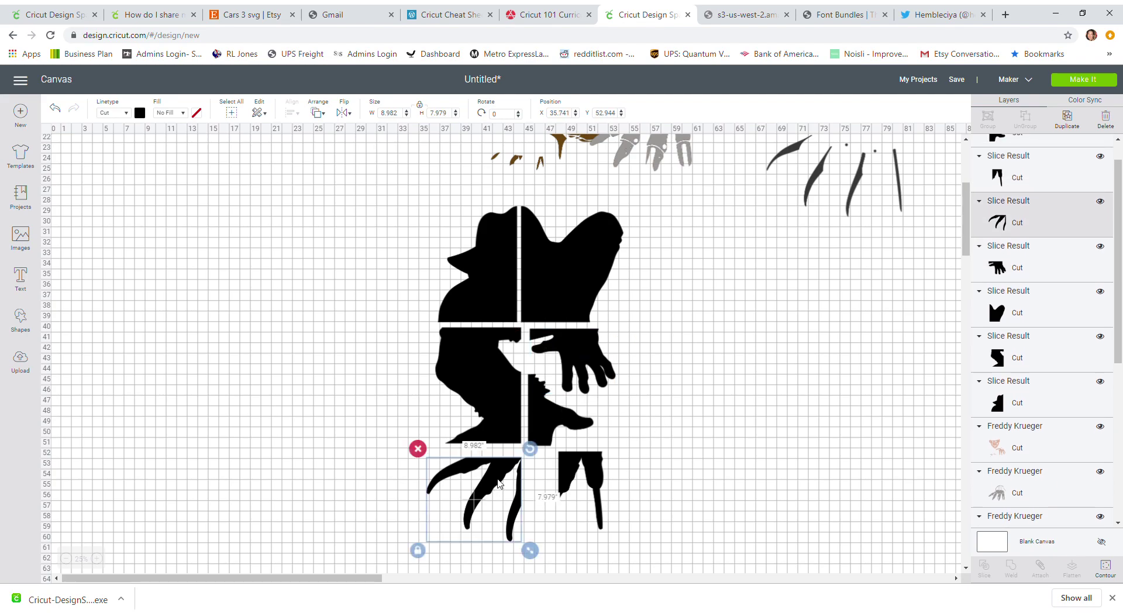
Move the black hat to the empty canvas area left of the other color layers and set its width to 11.5 inches
scroll(498, 482, up, 5)
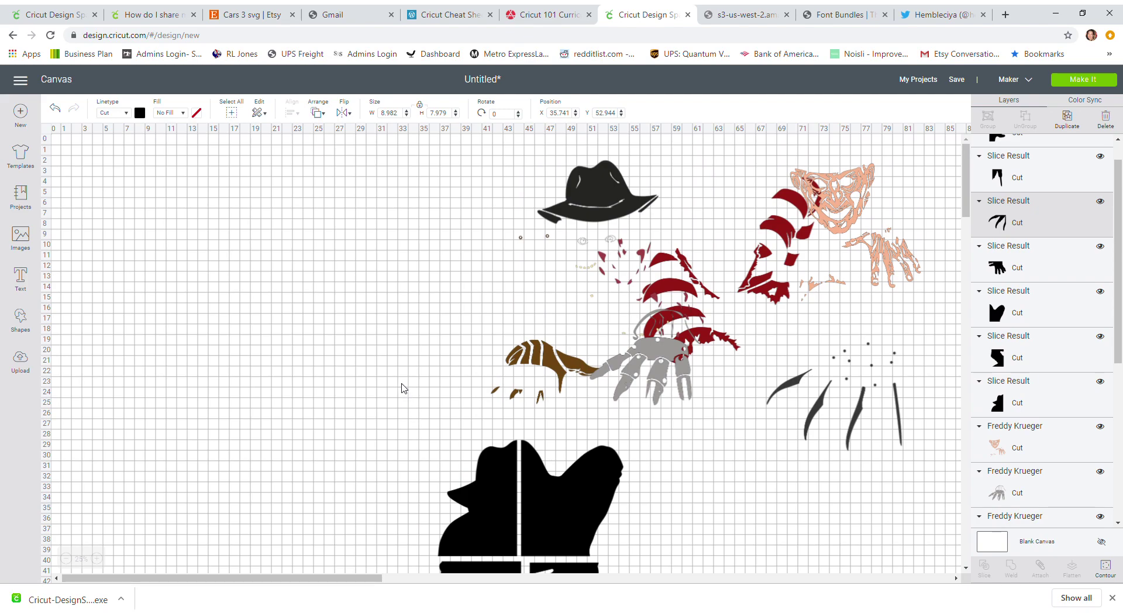
drag(605, 202, 264, 237)
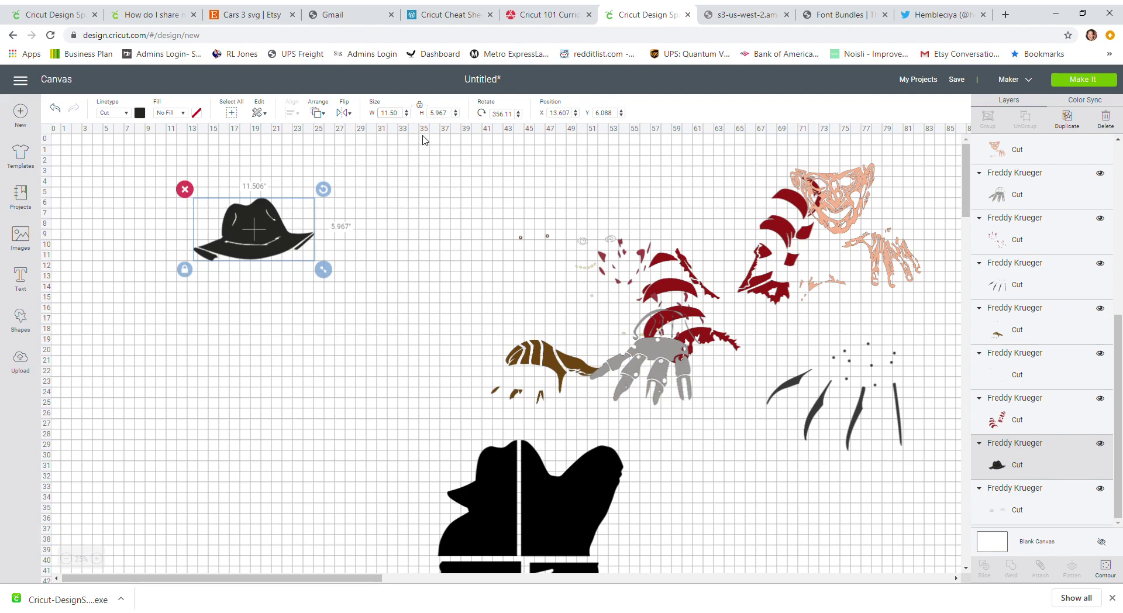
key(Tab)
click(305, 240)
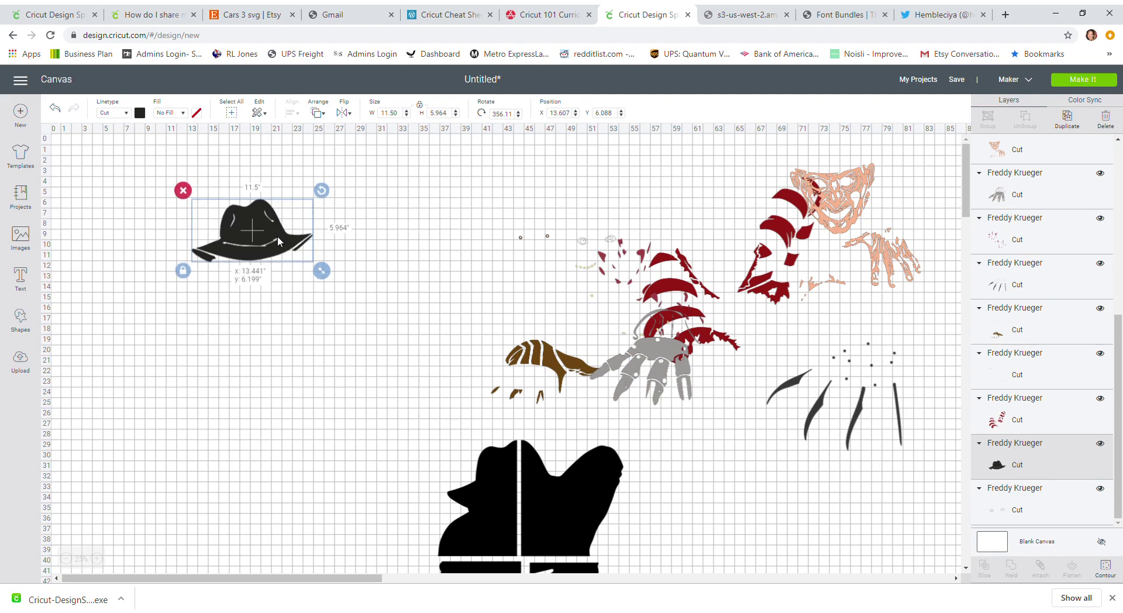
drag(314, 230, 271, 232)
Move the skin-colored face and hand layer next to the hat, at about X 22.77, Y 4.37
drag(843, 206, 362, 227)
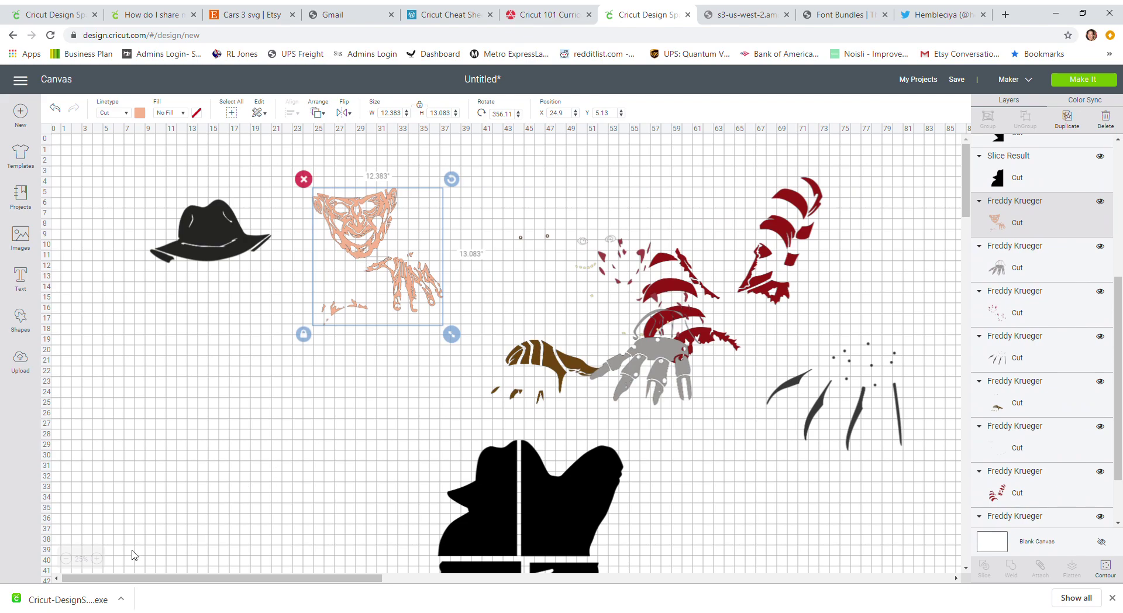
click(97, 559)
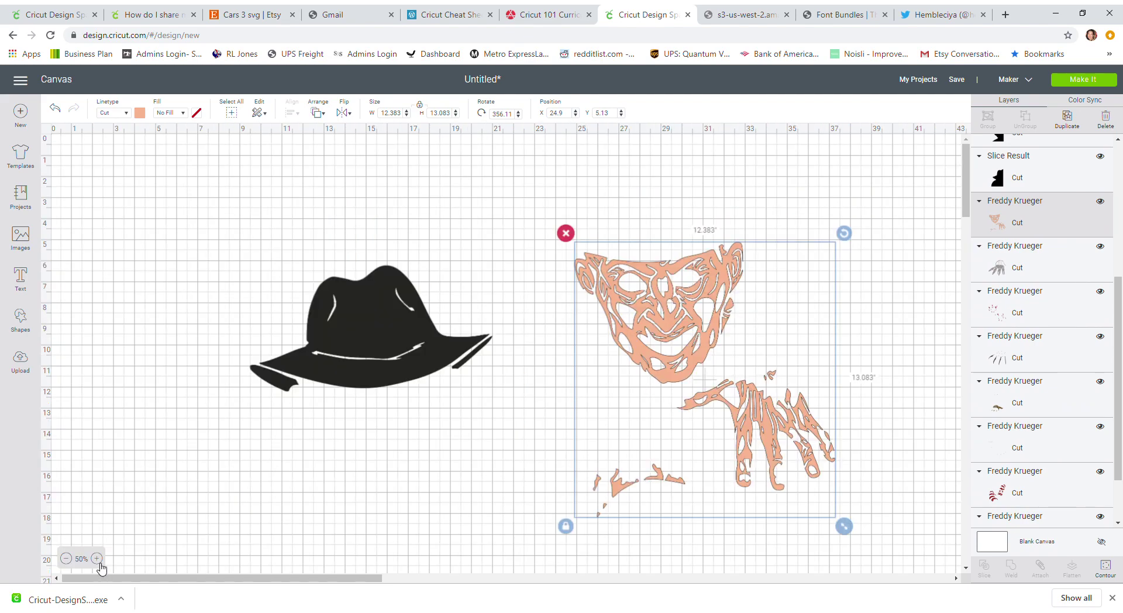
click(98, 560)
drag(184, 585, 403, 587)
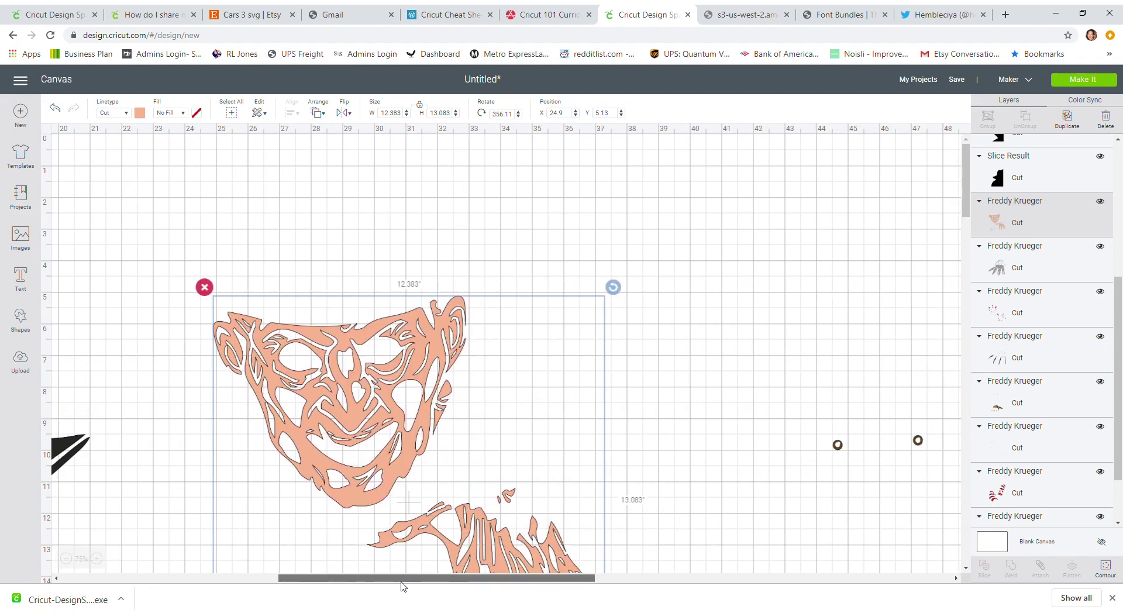
scroll(319, 428, down, 2)
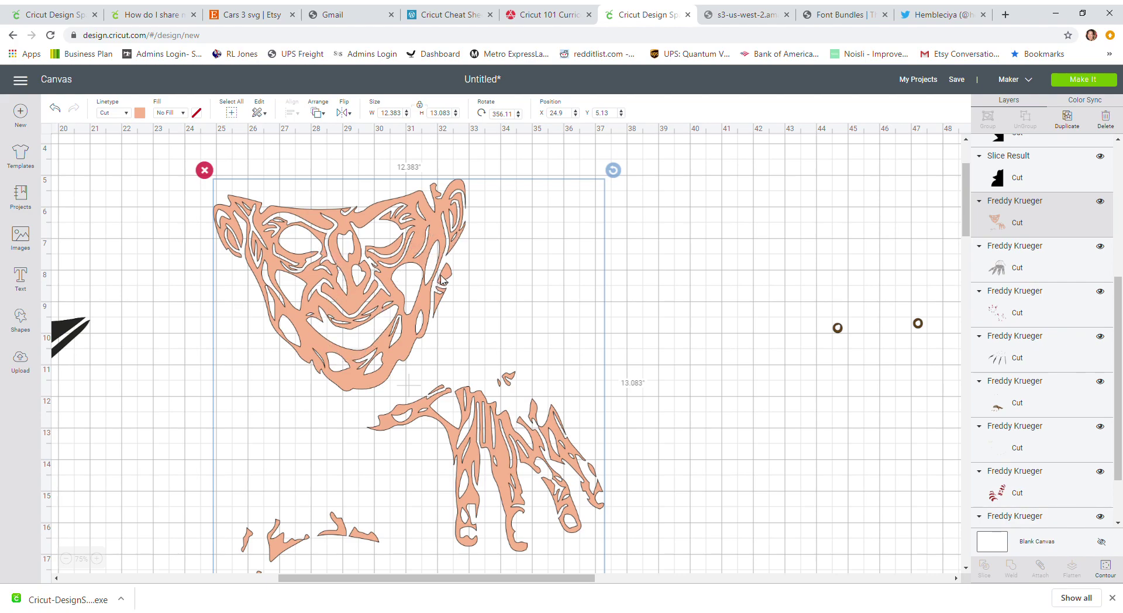
scroll(383, 384, down, 2)
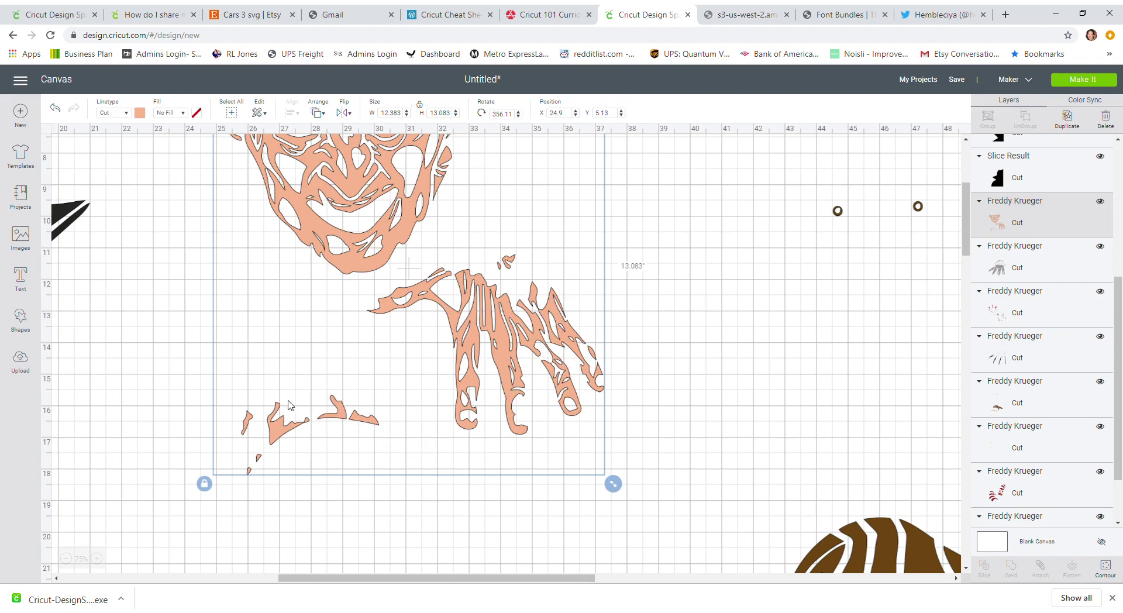
scroll(413, 409, up, 2)
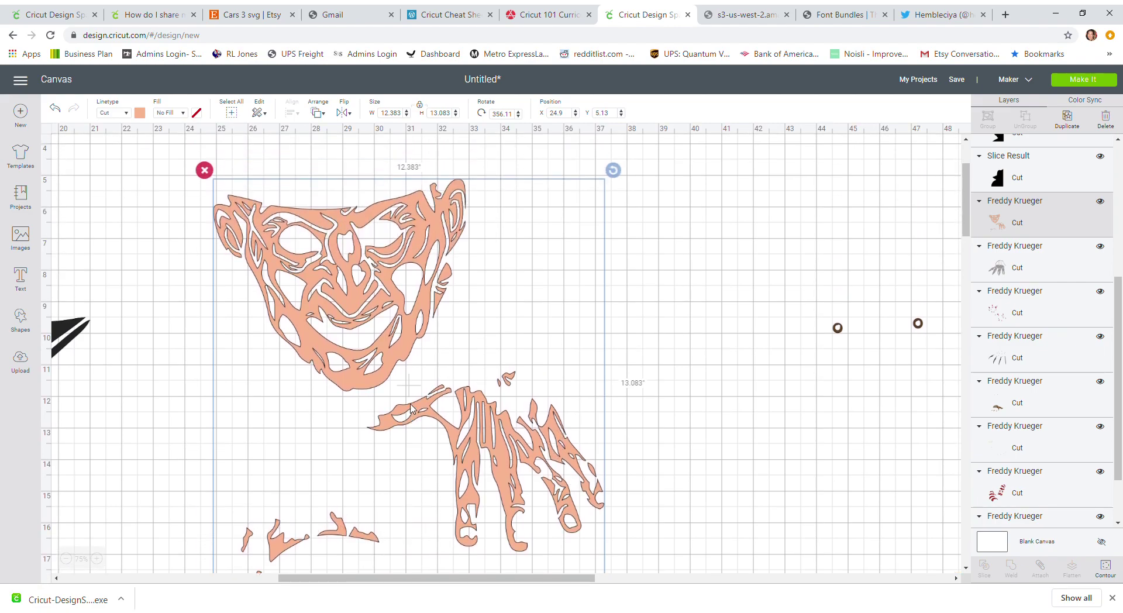
drag(336, 318, 266, 280)
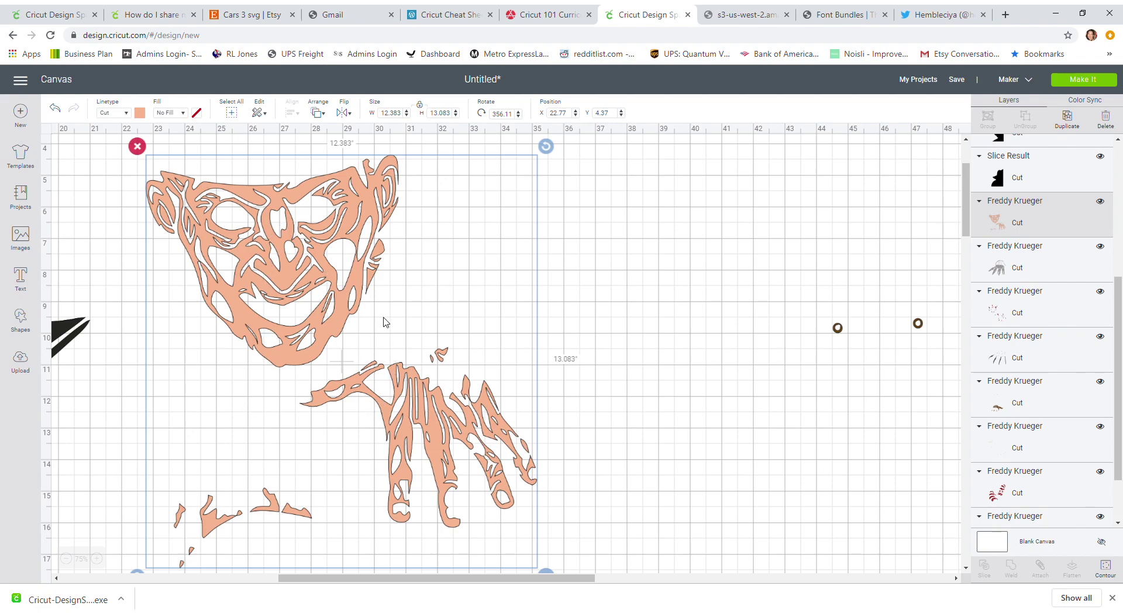
click(1068, 119)
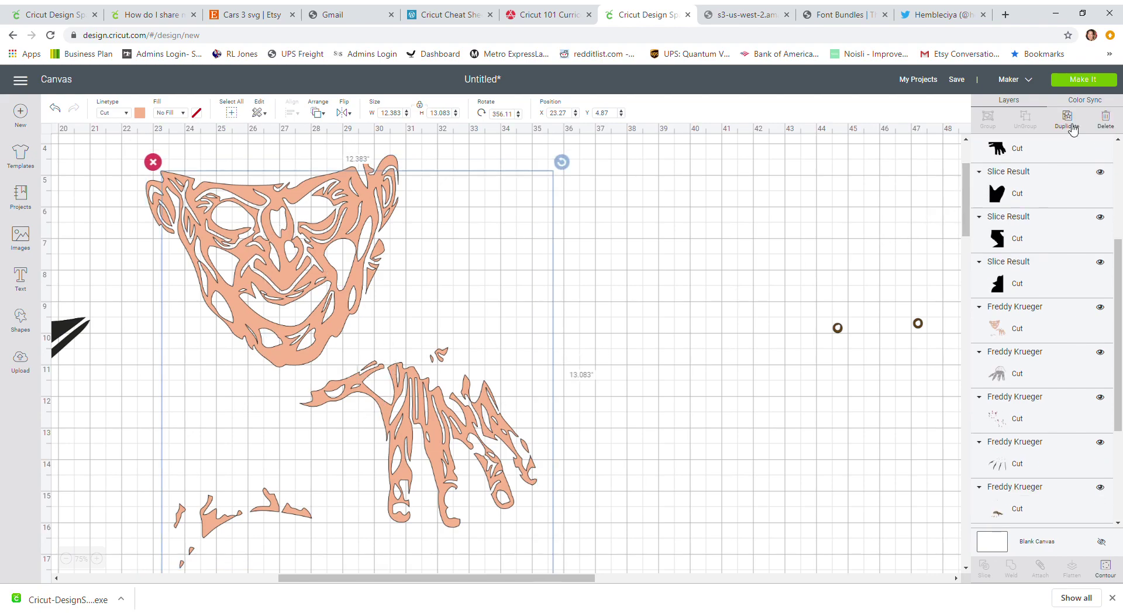
click(1072, 126)
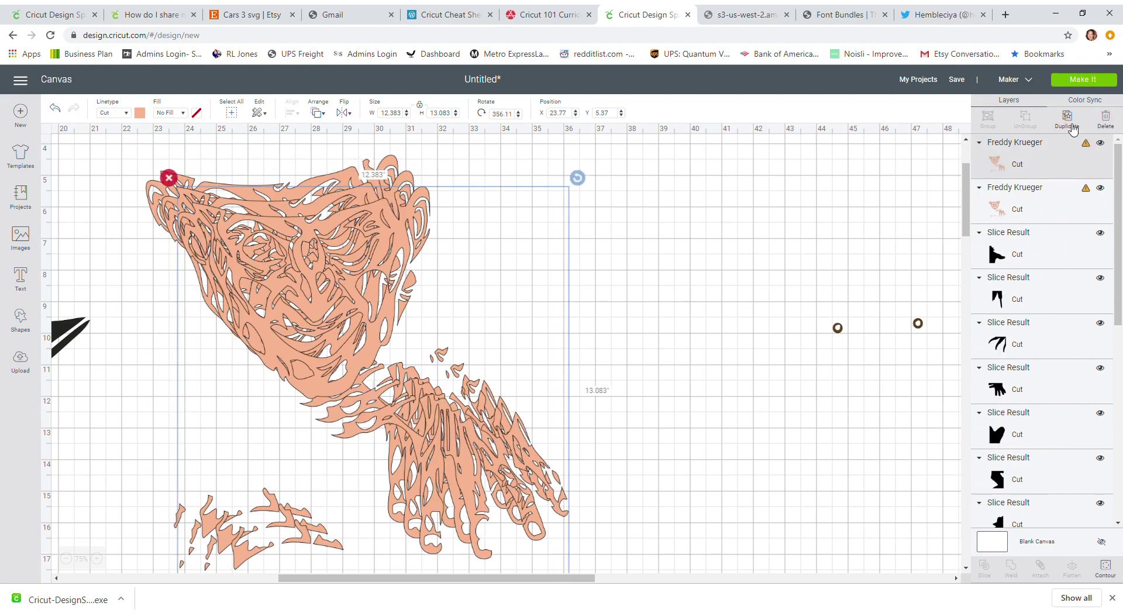
click(1106, 568)
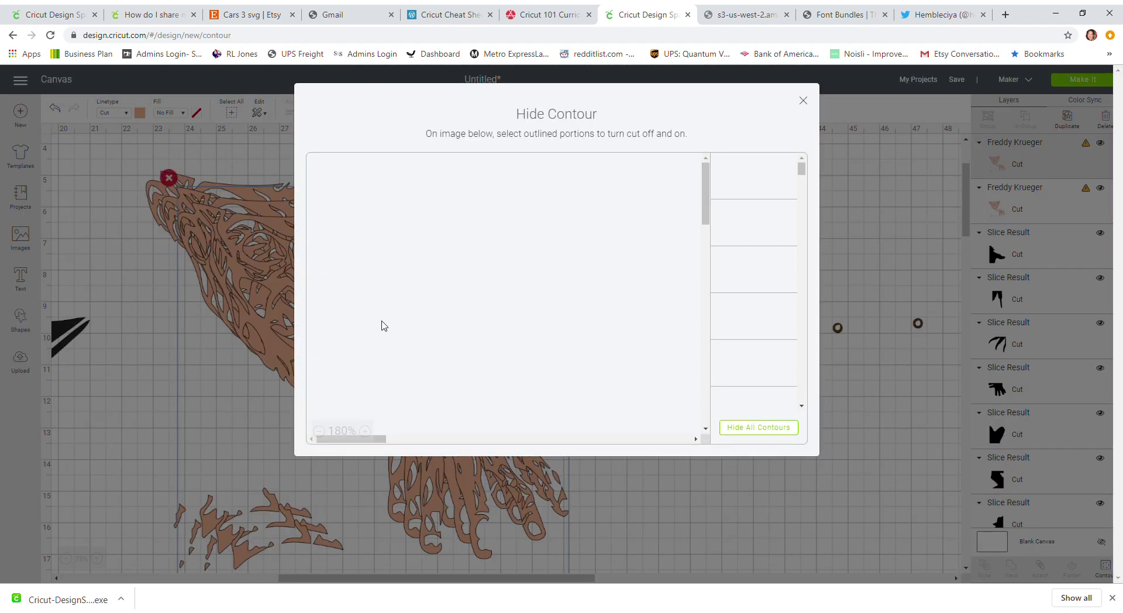
click(319, 431)
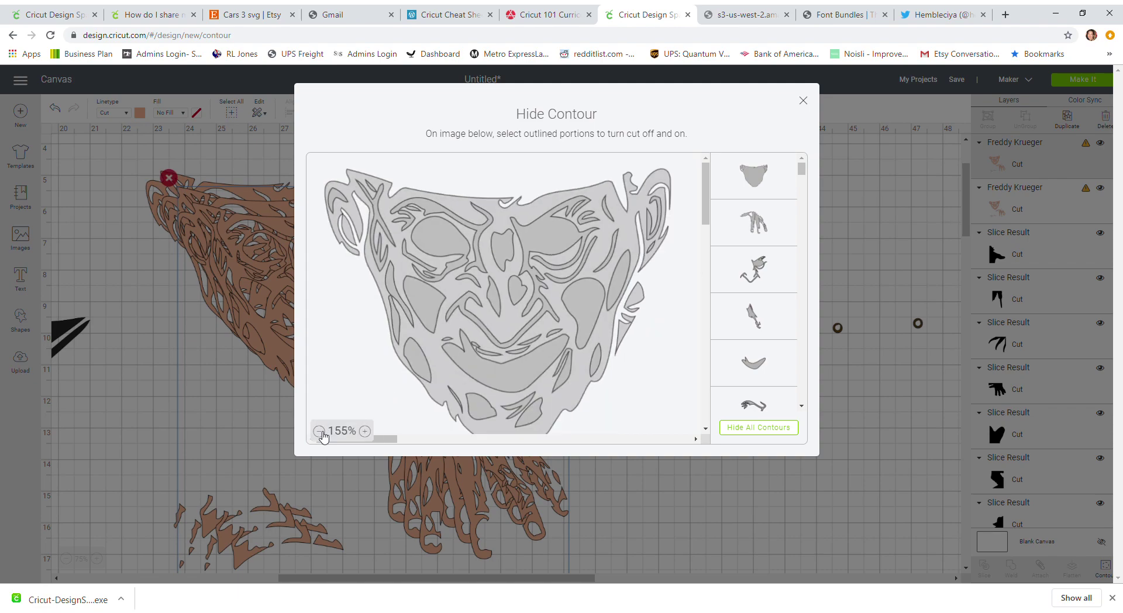
click(319, 431)
click(319, 431)
click(320, 432)
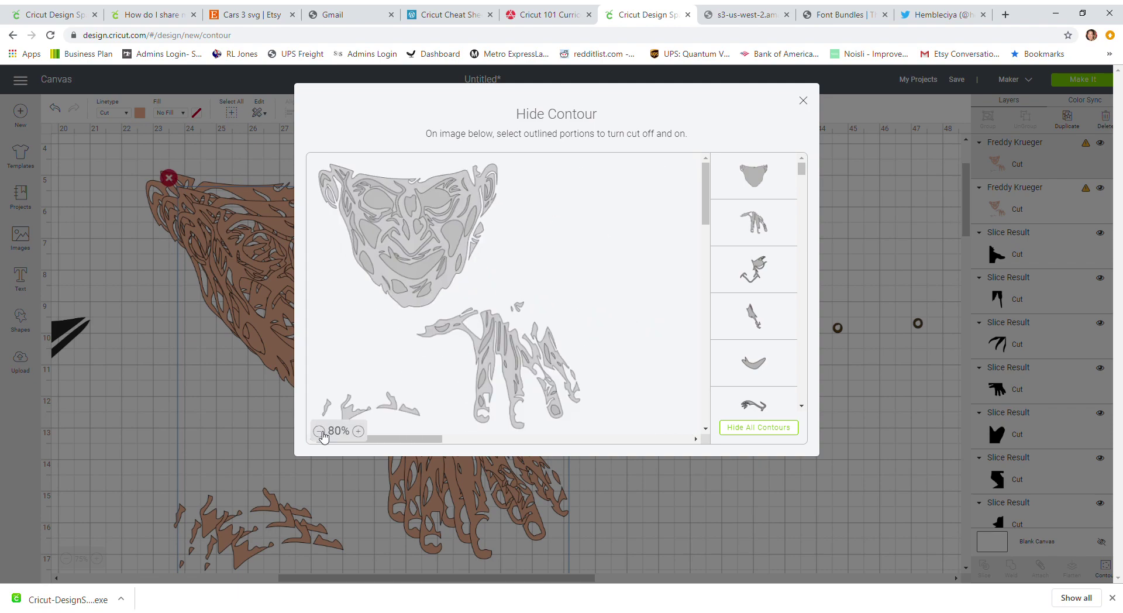
scroll(572, 388, down, 1)
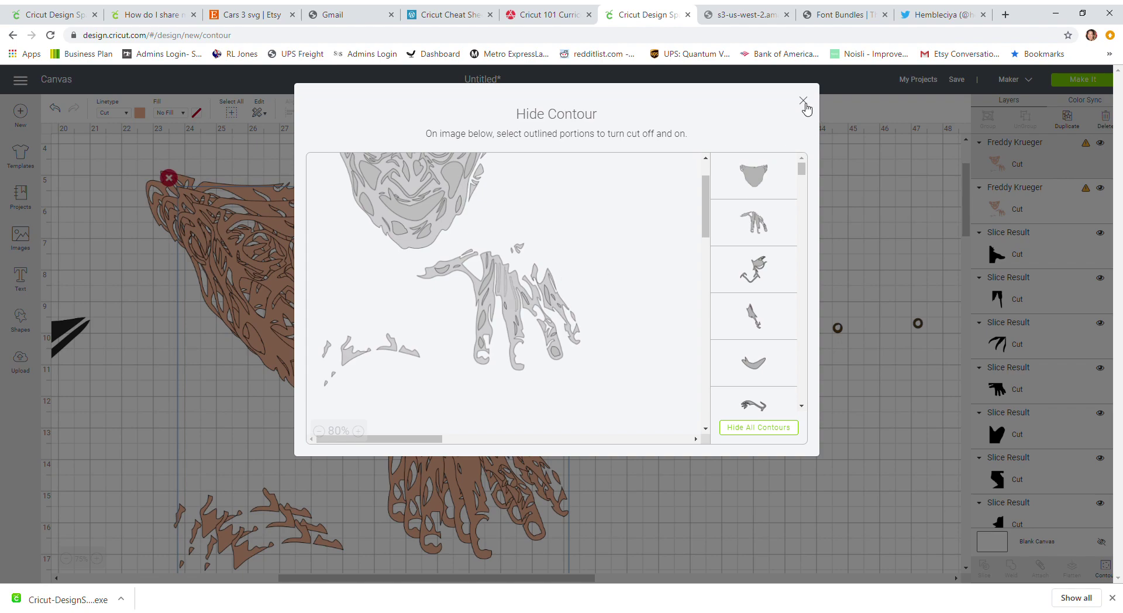
click(803, 100)
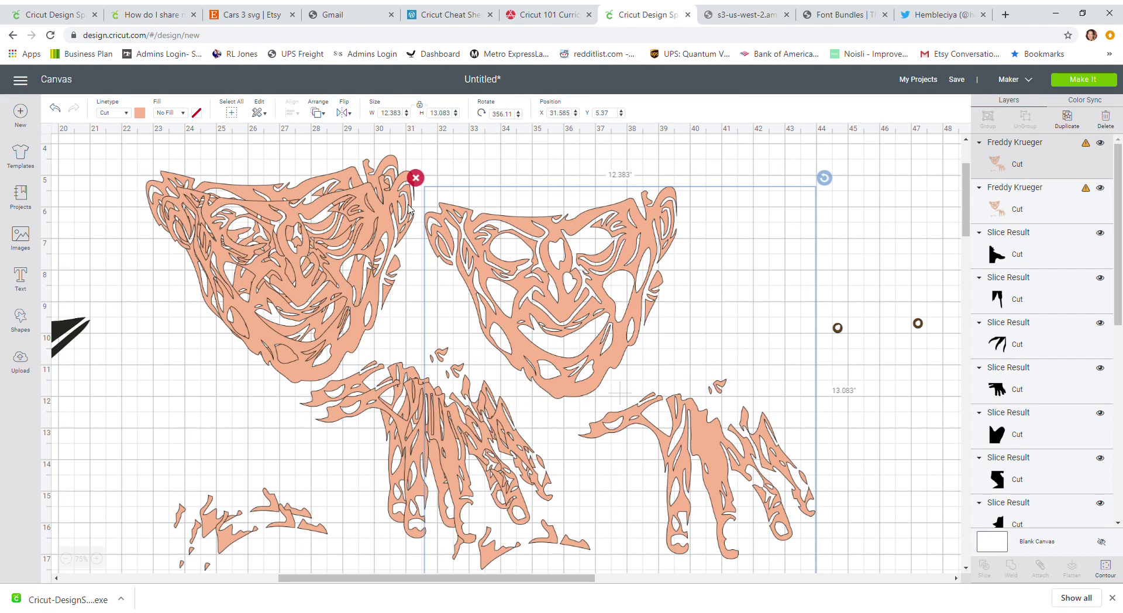
click(417, 178)
click(491, 193)
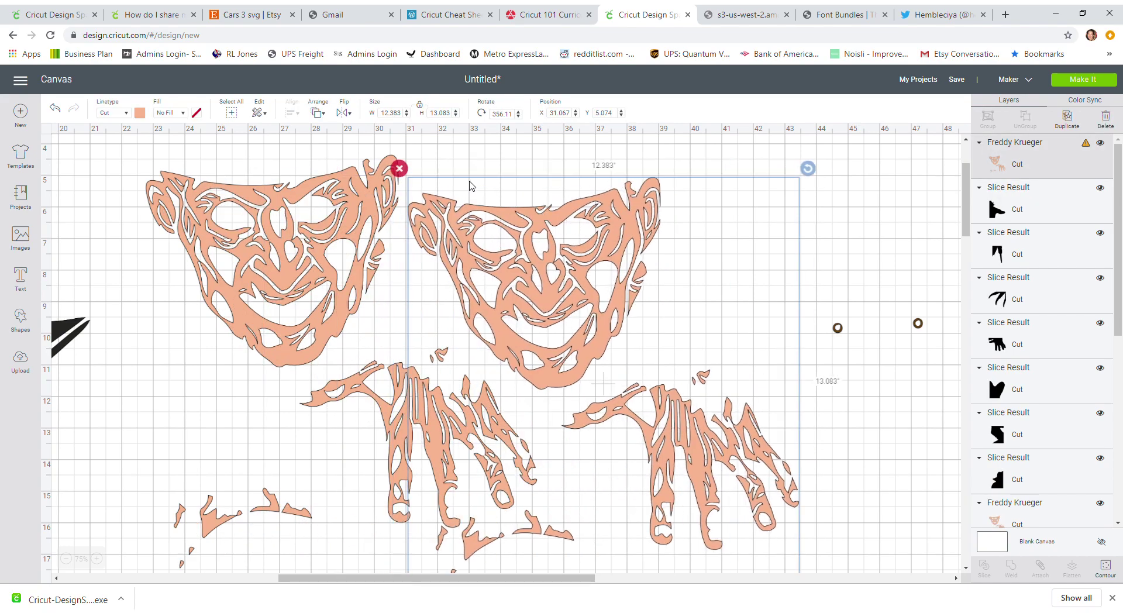
click(399, 169)
Insert a square, enlarge it to about 8.54 inches, and place it beside the face at about X 28.78, Y 7.69
drag(307, 578, 91, 580)
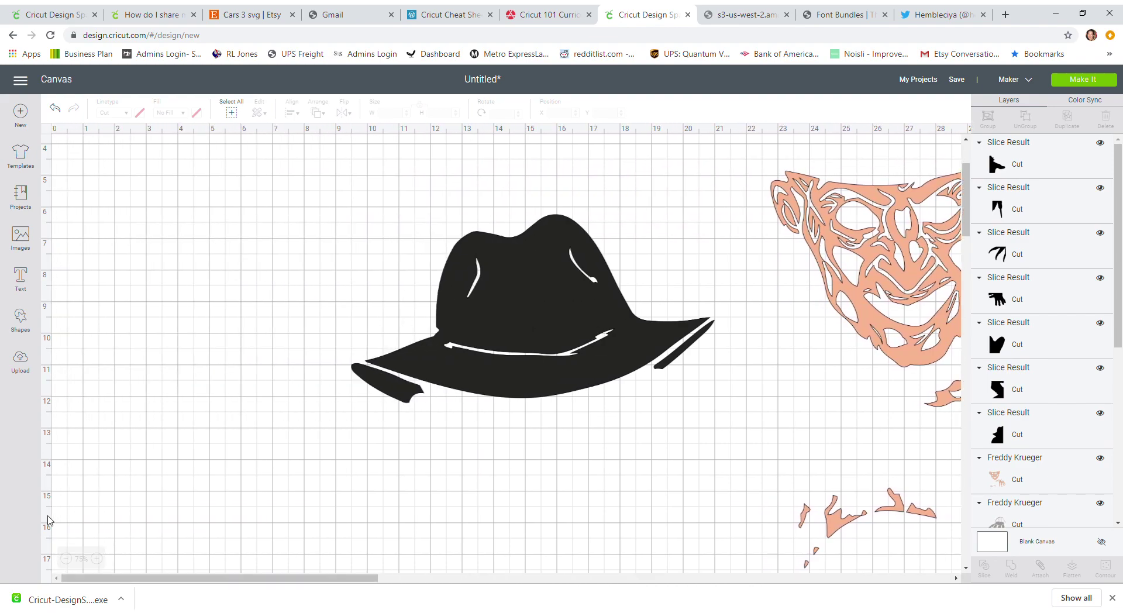
click(23, 321)
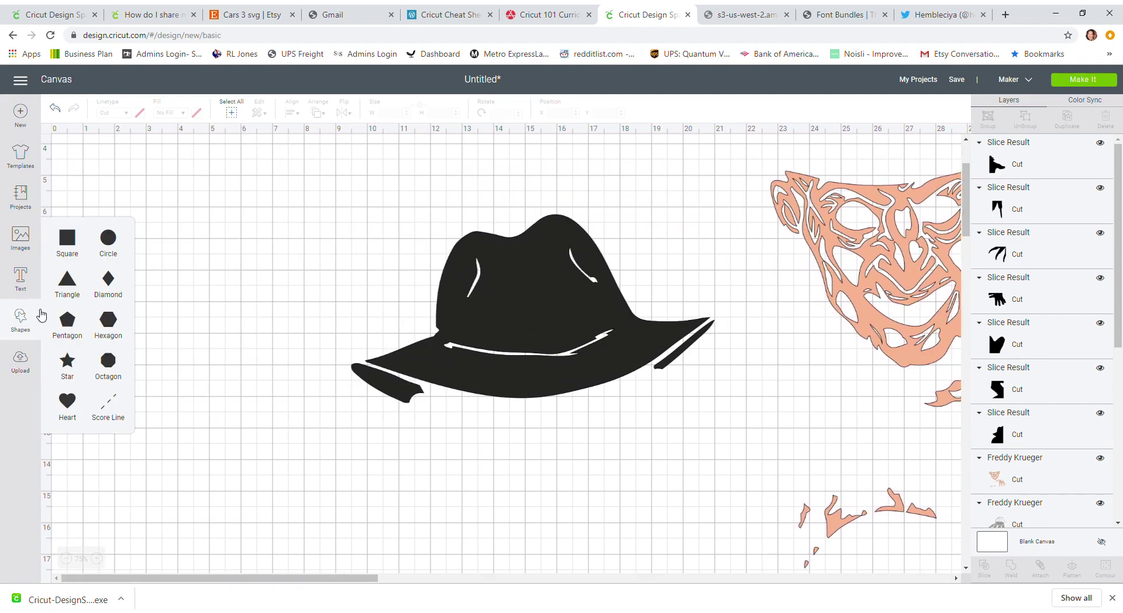
click(68, 250)
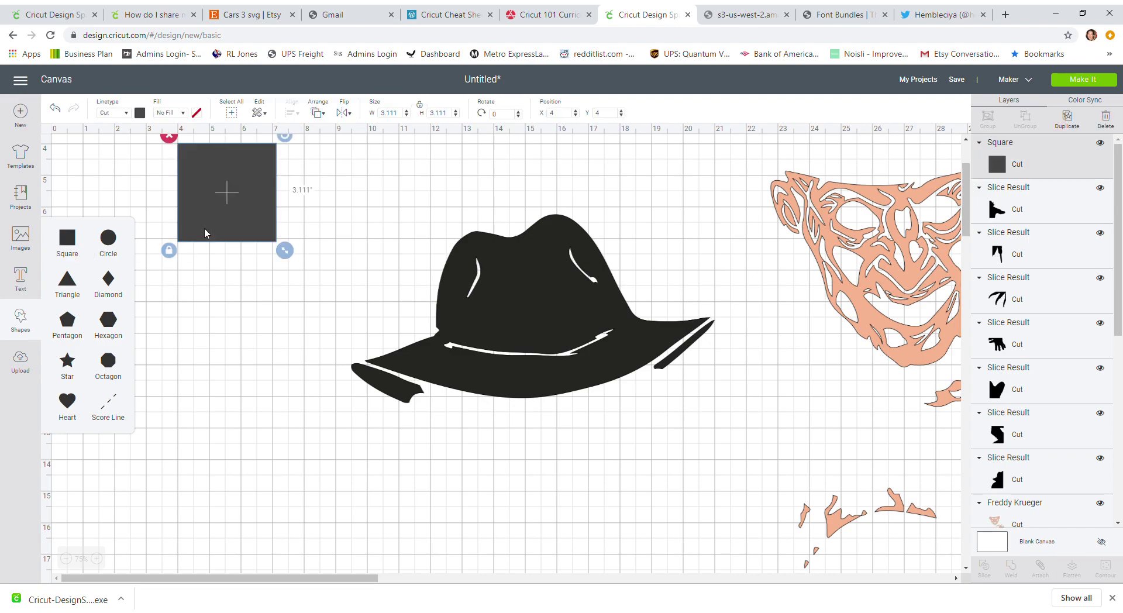
drag(204, 233, 720, 373)
drag(305, 583, 438, 584)
drag(419, 391, 590, 562)
drag(594, 471, 803, 407)
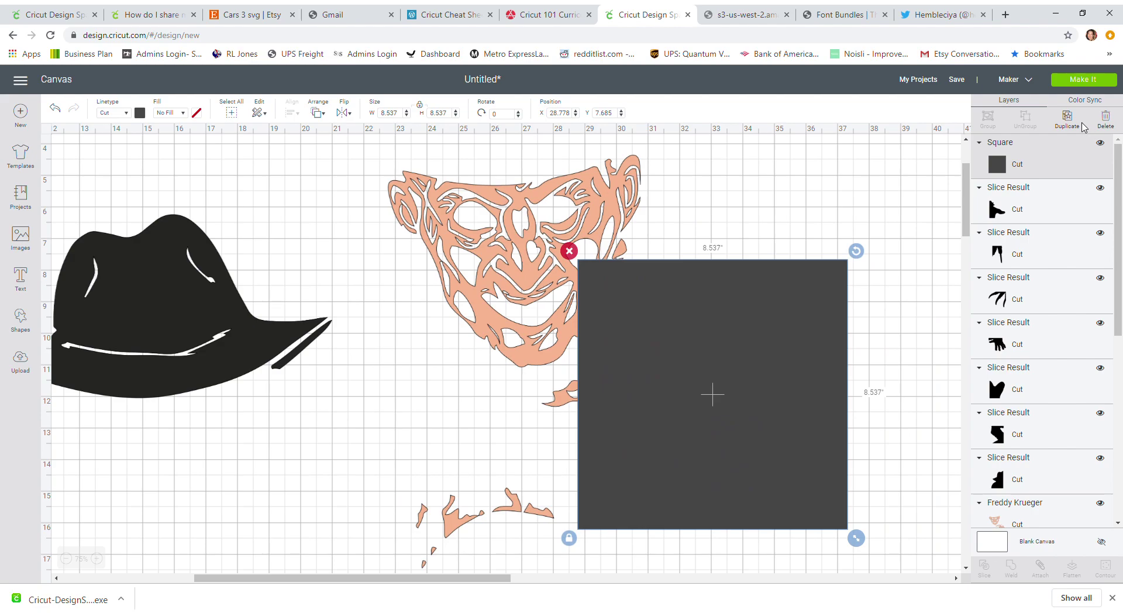
Duplicate the square twice and spread the three squares apart so the skin-colored face and hand are uncovered
click(1068, 119)
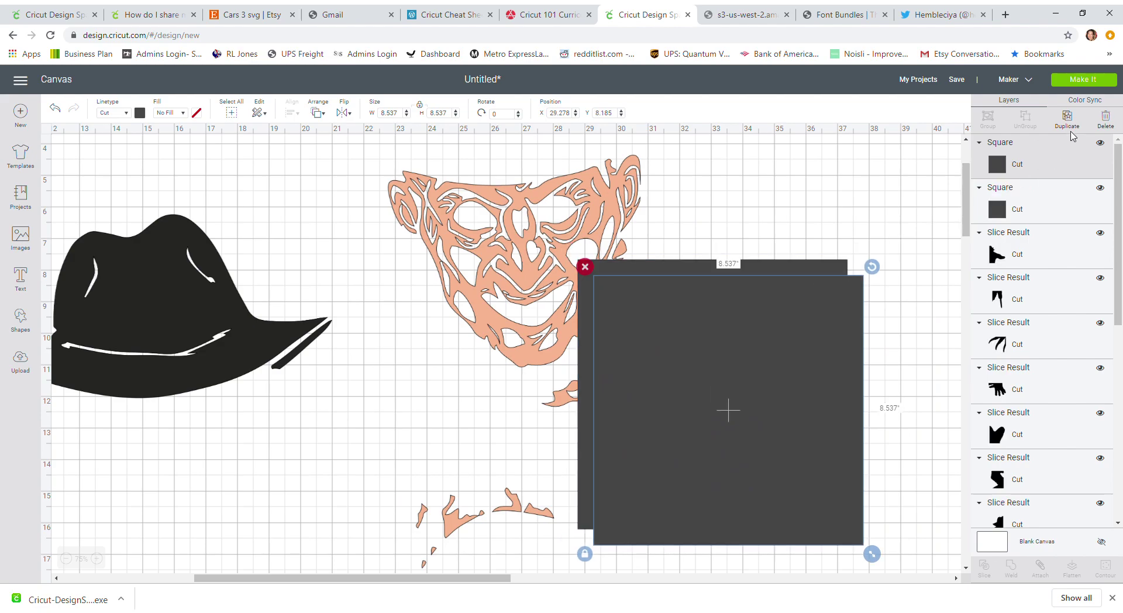
click(1068, 119)
drag(660, 371, 257, 380)
click(588, 275)
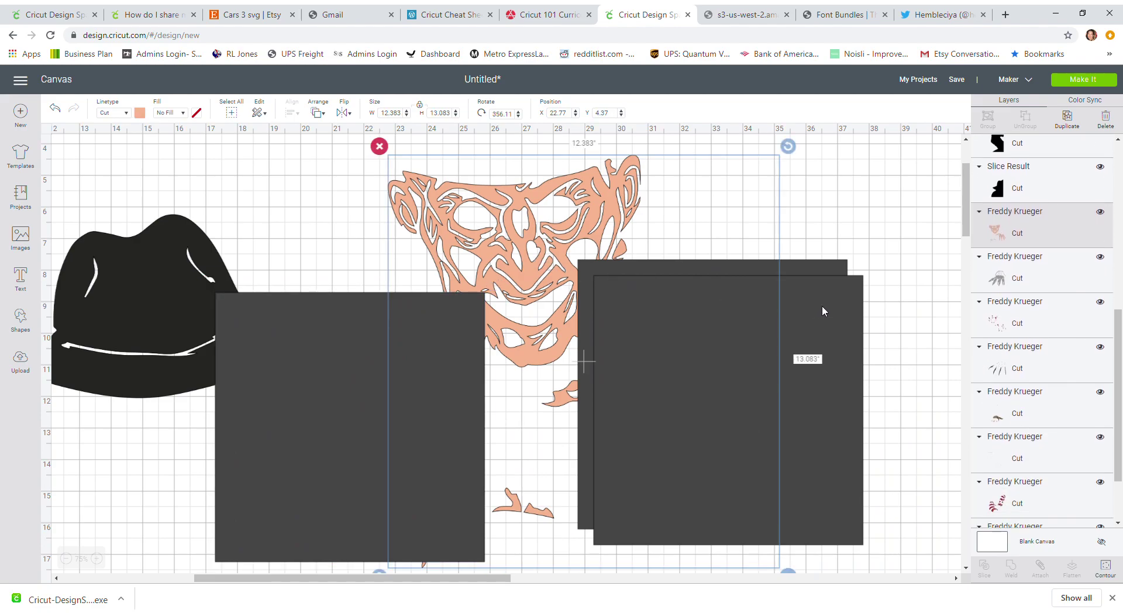
drag(819, 306, 955, 300)
drag(678, 334, 895, 334)
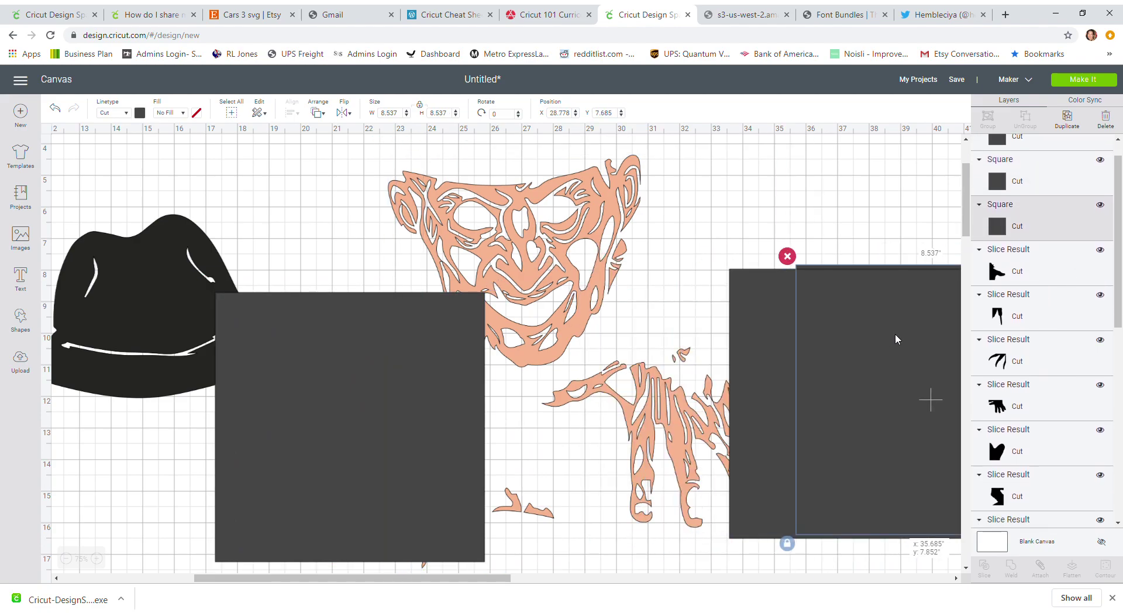
Place one square over the face and rotate it to about 336° so it covers the whole face but not the hand
drag(421, 366, 566, 156)
scroll(599, 357, up, 2)
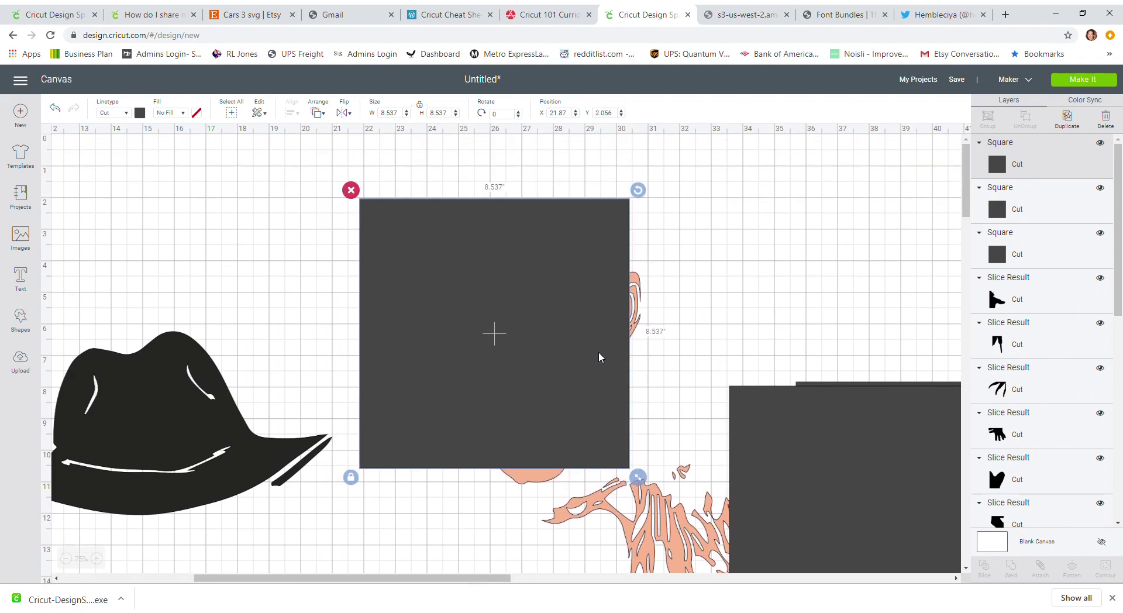
drag(638, 189, 558, 178)
drag(563, 358, 608, 372)
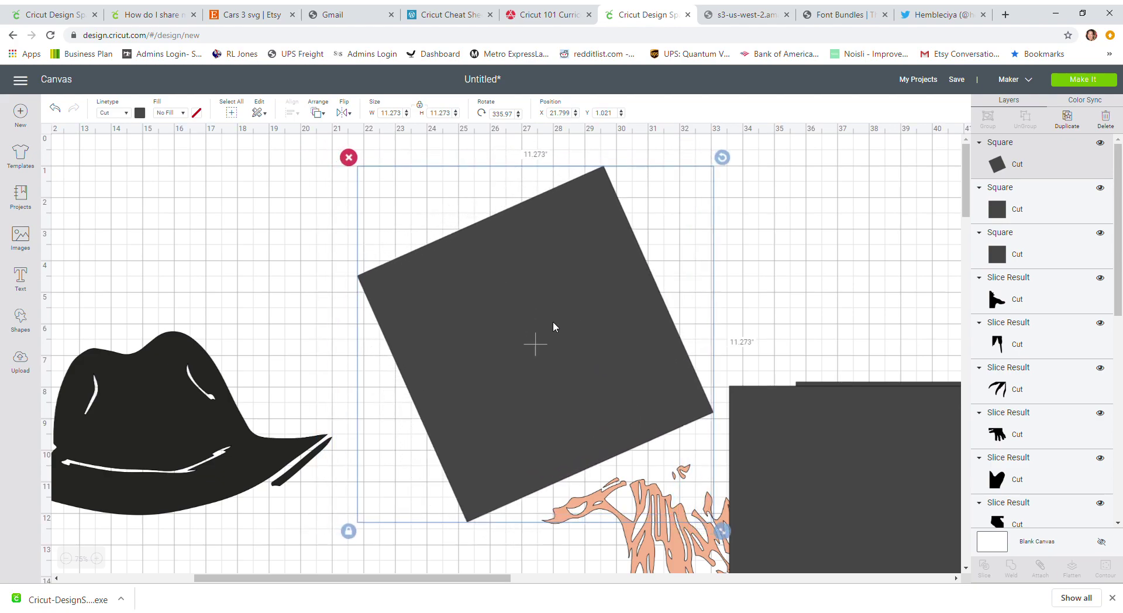
click(298, 236)
mouse_move(423, 193)
mouse_down()
mouse_move(431, 248)
mouse_move(401, 191)
mouse_up()
Select the rotated square together with the skin-colored layer and slice them to separate the face from the hand
click(319, 228)
drag(318, 227, 581, 346)
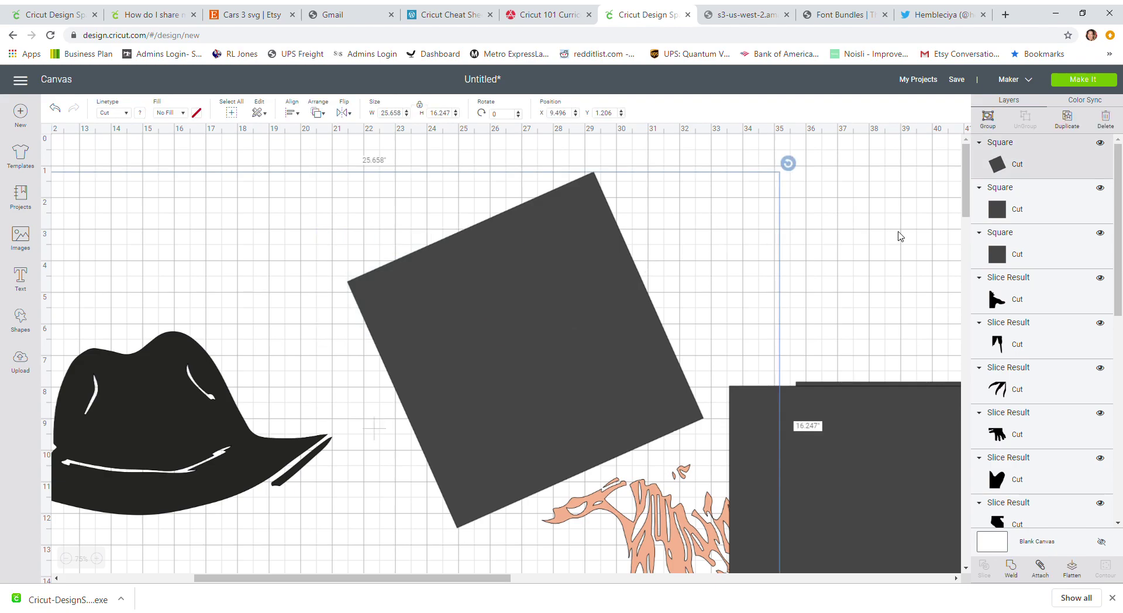
click(889, 240)
drag(657, 156, 623, 386)
click(984, 566)
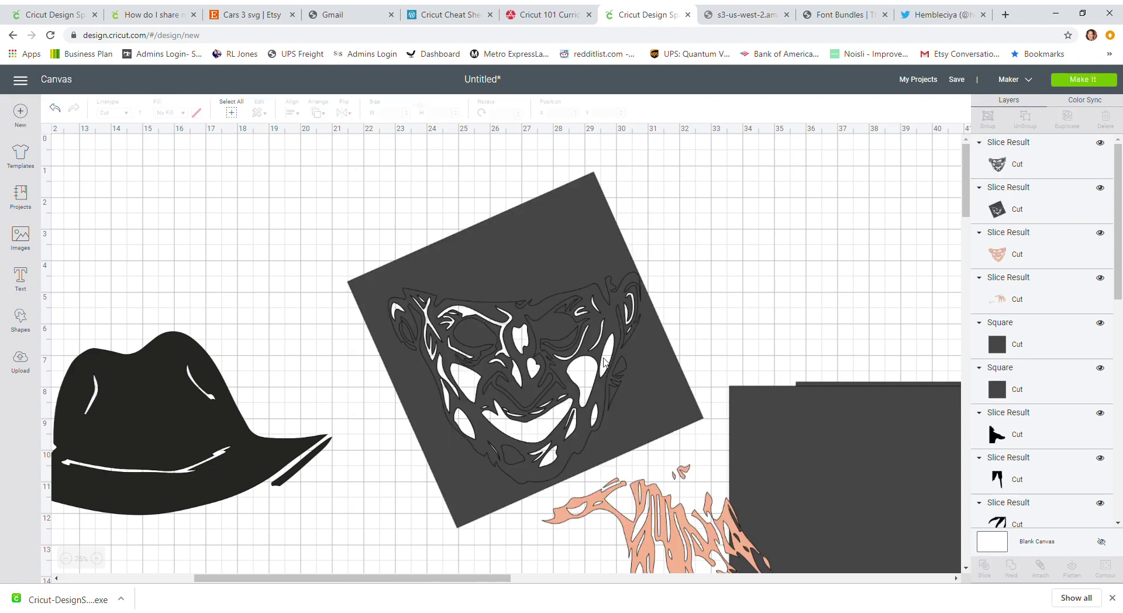
Delete the dark face copy and the leftover rotated square, and move the skin-colored face to about X 20.14, Y 1.07
drag(566, 328, 327, 243)
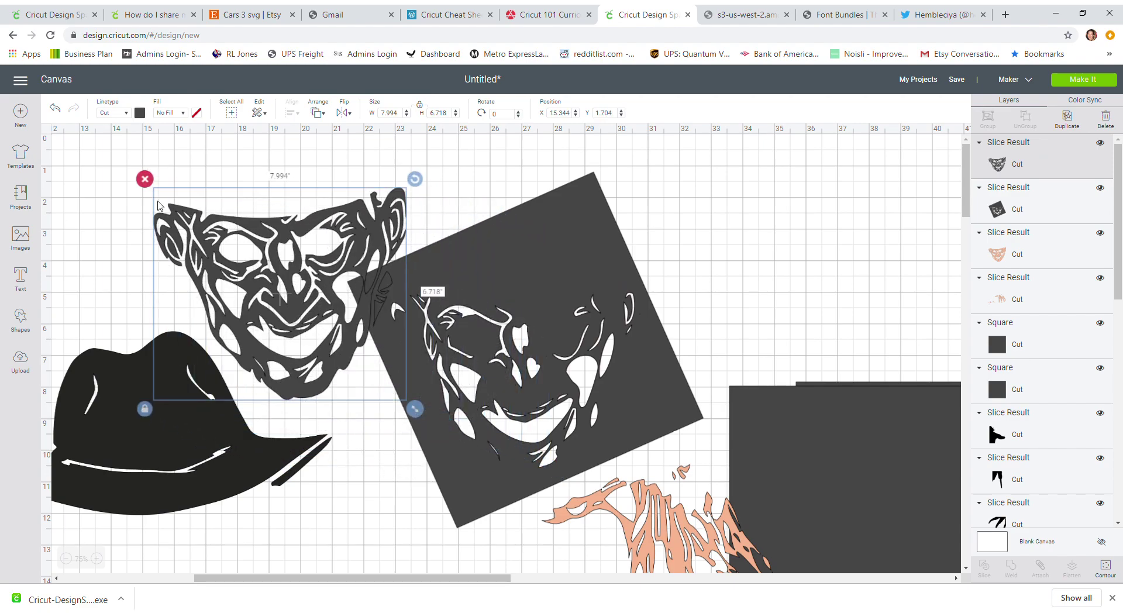
click(145, 180)
drag(582, 273, 394, 252)
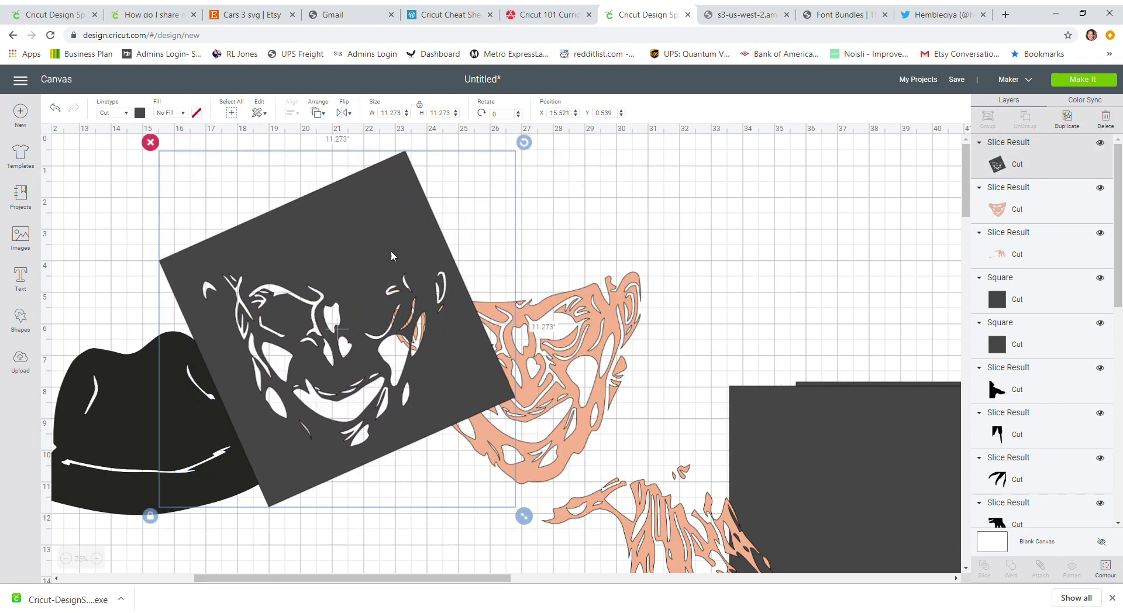
click(151, 142)
drag(561, 372, 556, 284)
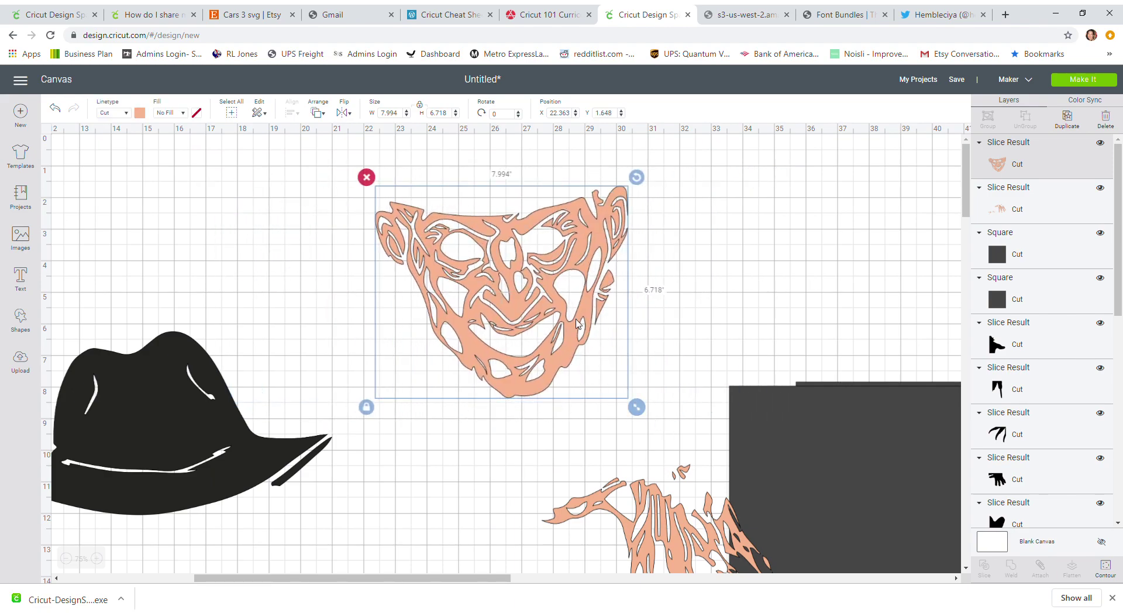
drag(578, 322, 508, 303)
Place a square over the small skin-colored fragments beside the hand, at about X 20.13, Y 13.61, and slice them off the hand layer
scroll(525, 335, down, 1)
scroll(525, 335, down, 3)
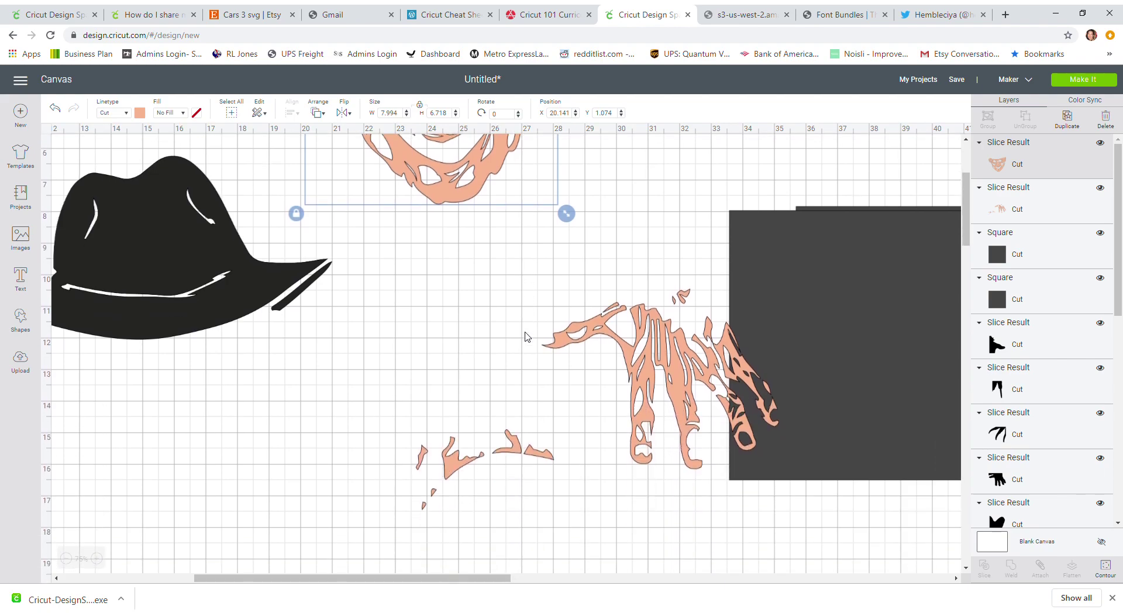
drag(867, 350, 440, 529)
click(504, 331)
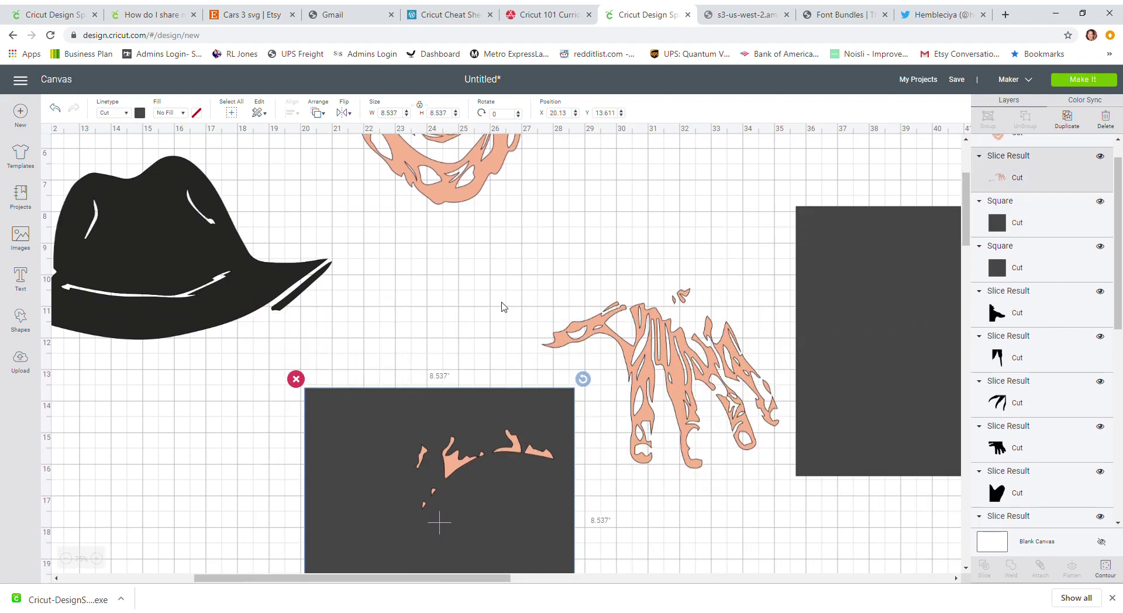
drag(457, 241, 558, 475)
click(984, 566)
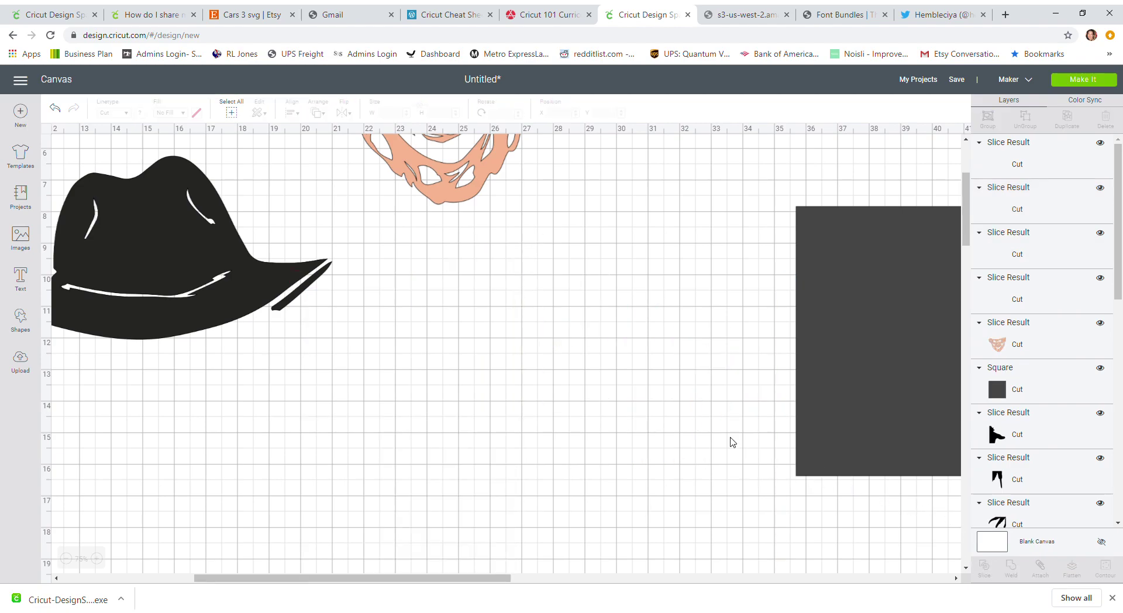
Move the hand clear of the cut, and delete the leftover square and the dark copy of the small fragments
drag(660, 405, 643, 268)
click(522, 428)
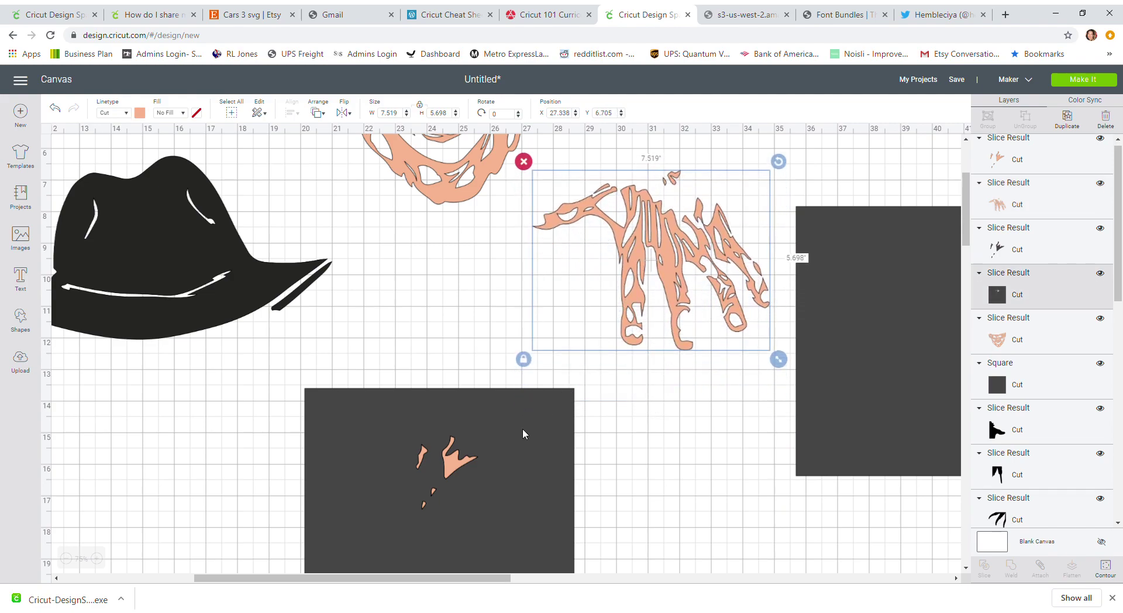
click(296, 380)
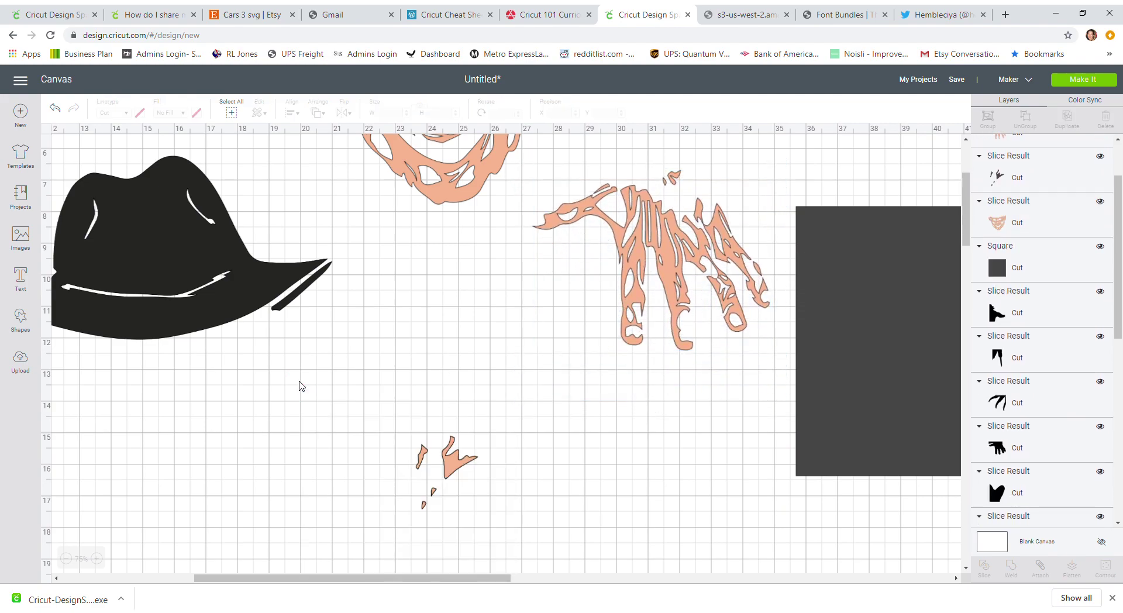
drag(464, 464, 506, 352)
click(458, 466)
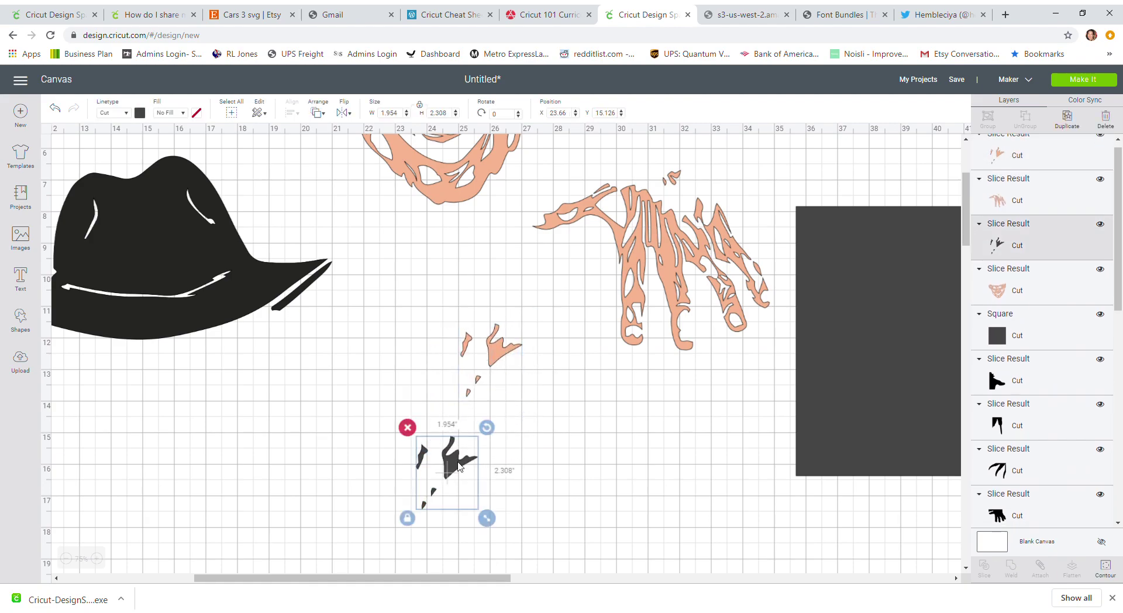
key(Delete)
Gather the small skin-colored fragments and the hand just below the face, with the hand at about X 21.34, Y 6.82
drag(485, 383, 427, 287)
drag(651, 259, 462, 262)
scroll(715, 398, up, 5)
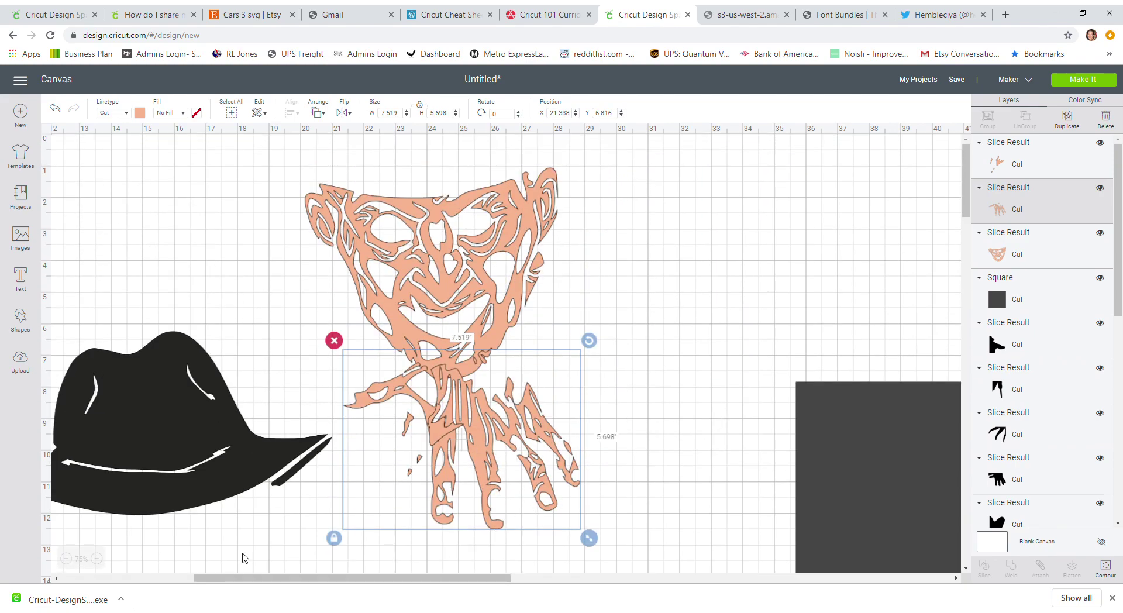
Move the brown glove layer to about X 40.44, Y 9.96, so its first ring sits on the remaining square
click(67, 560)
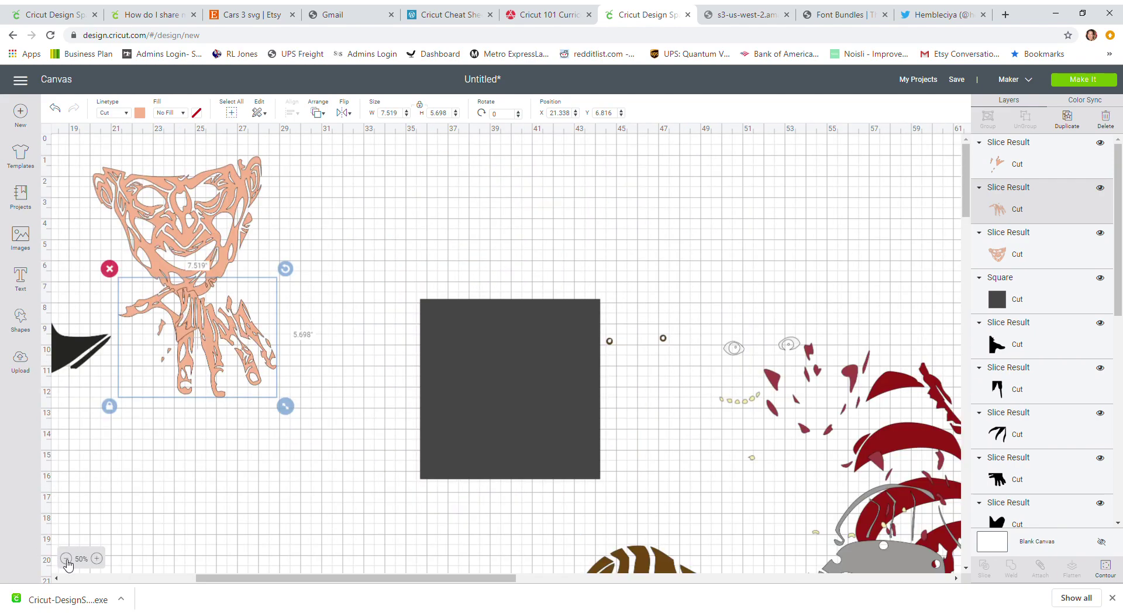
drag(386, 576, 446, 504)
drag(503, 339, 482, 246)
drag(490, 510, 564, 474)
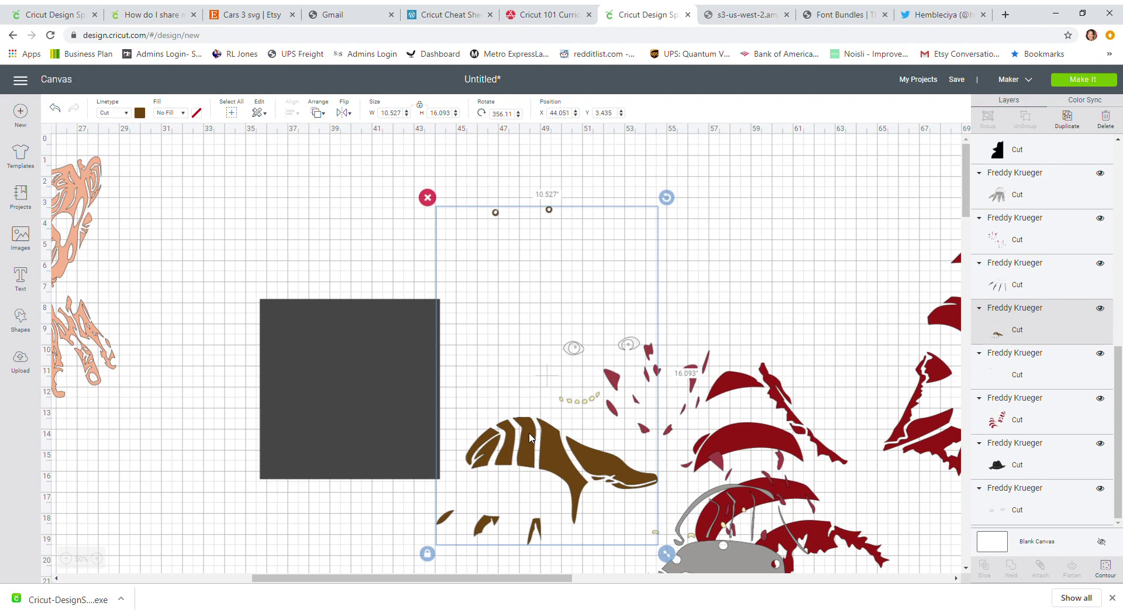
drag(530, 438, 426, 609)
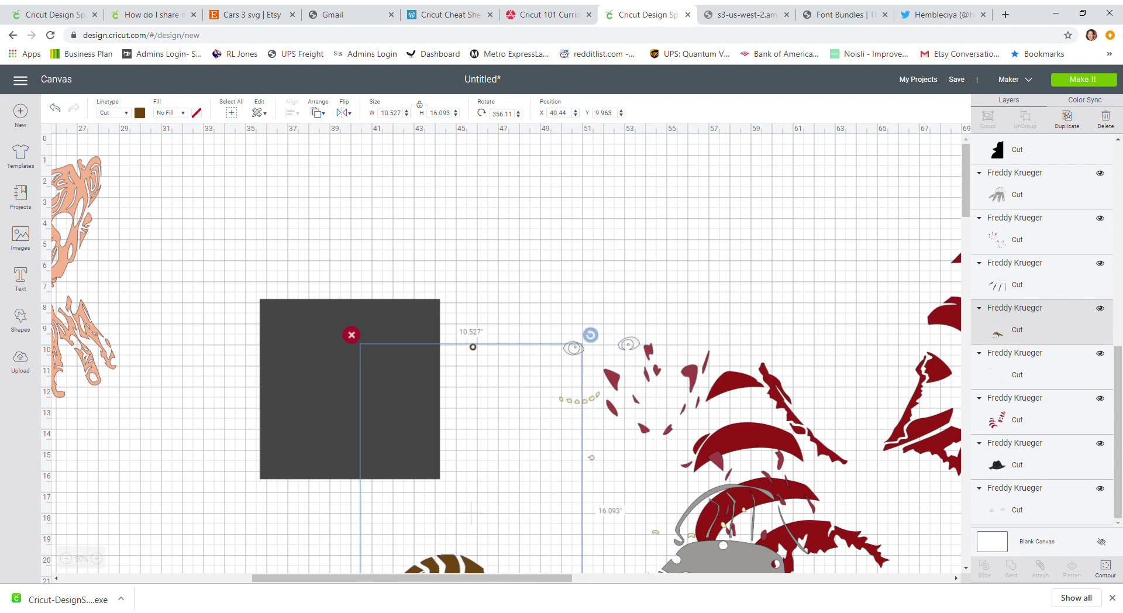
Place the square at about X 35.07, Y 1.99 over the first brown ring only, and slice the ring off the glove layer
drag(323, 413, 311, 288)
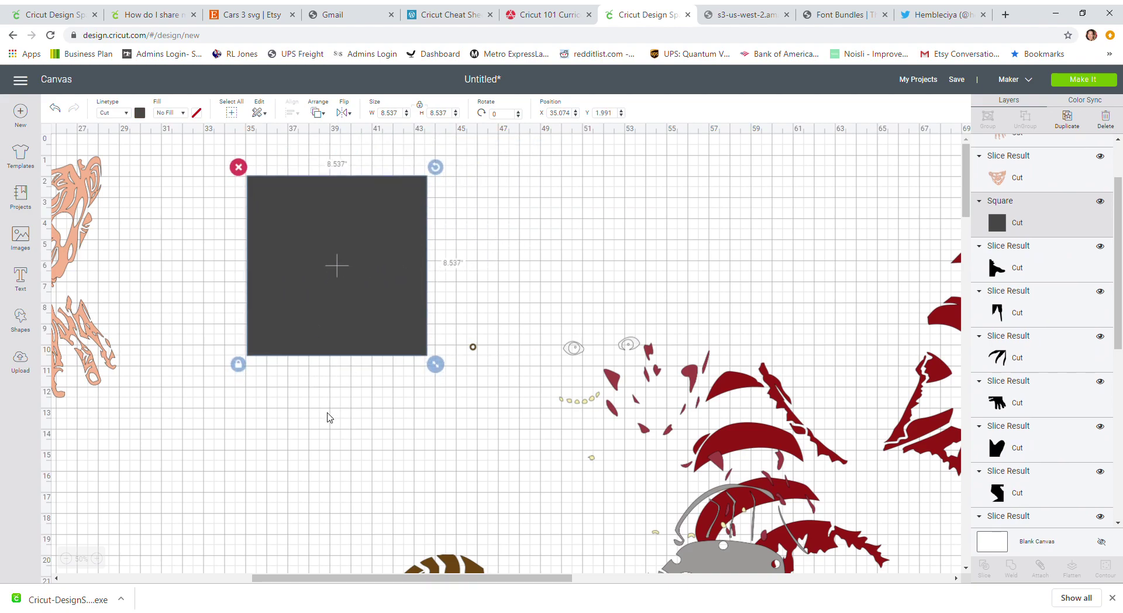
click(304, 410)
drag(220, 308, 633, 430)
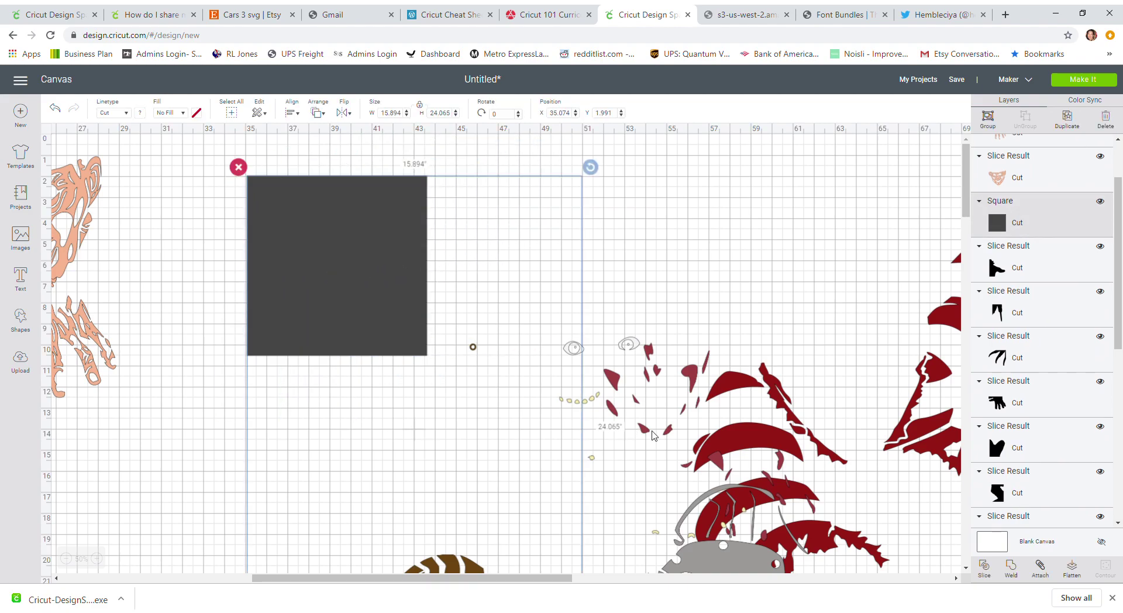
click(984, 565)
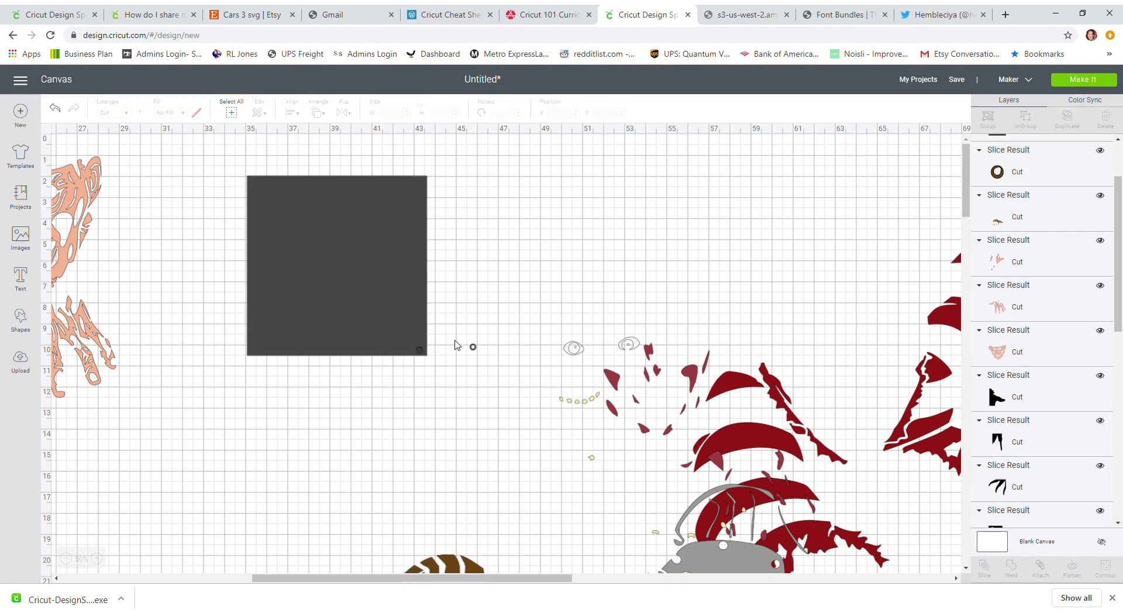
Delete the dark copy of the first ring and move the separated brown ring away from the cut
click(421, 351)
drag(421, 350, 374, 379)
click(352, 369)
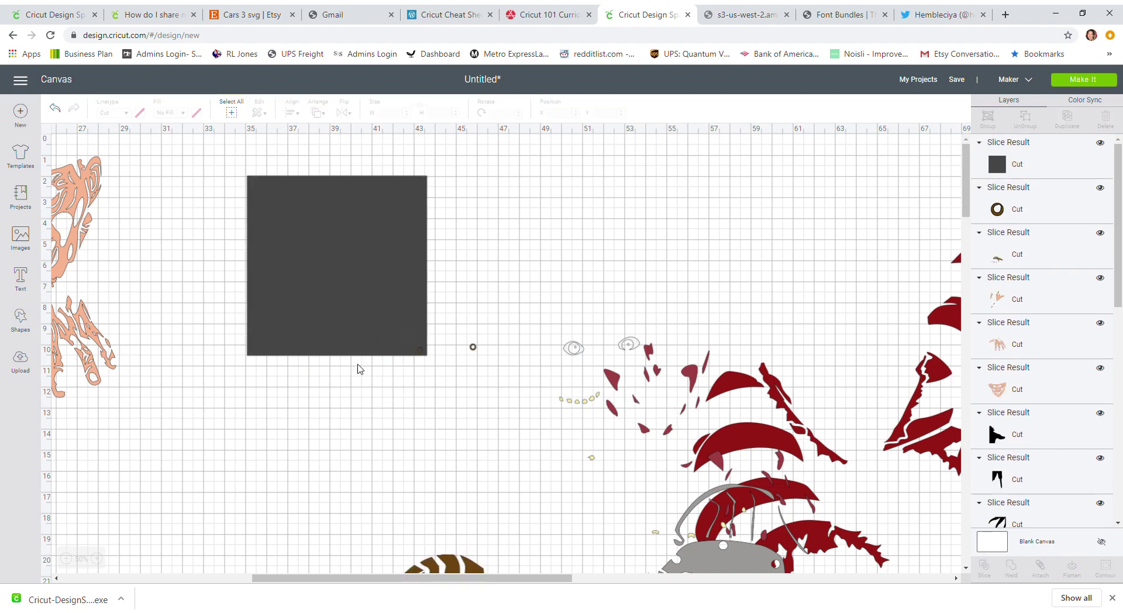
drag(420, 349, 461, 274)
Slice the second brown ring off the glove layer with the square at about X 38.35, Y 1.85, and delete the dark ring copy
drag(384, 359, 487, 336)
click(431, 405)
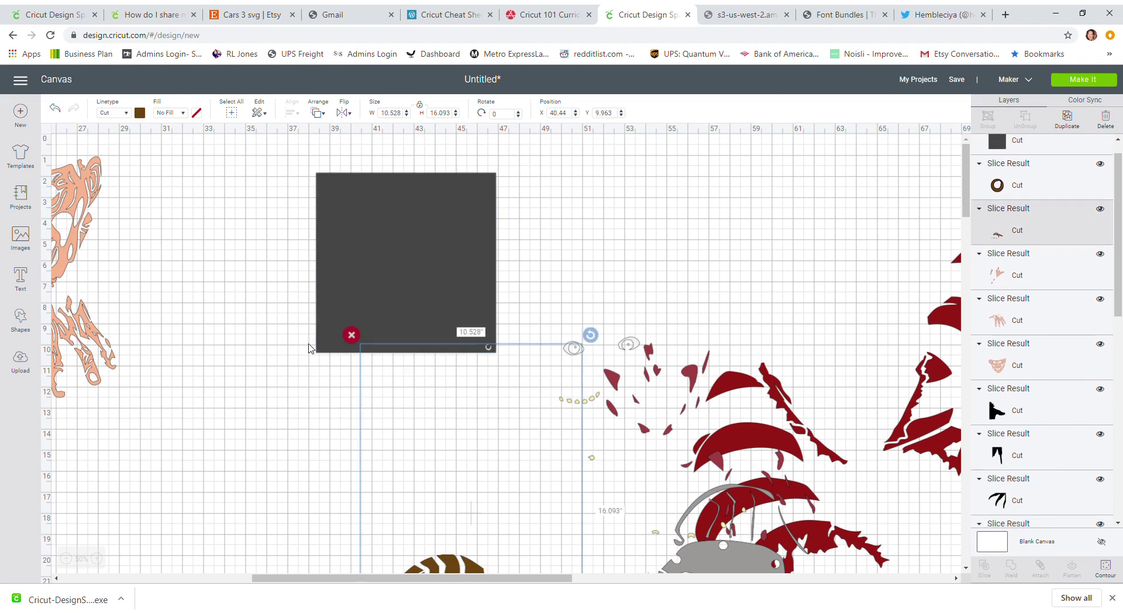
drag(295, 332, 444, 430)
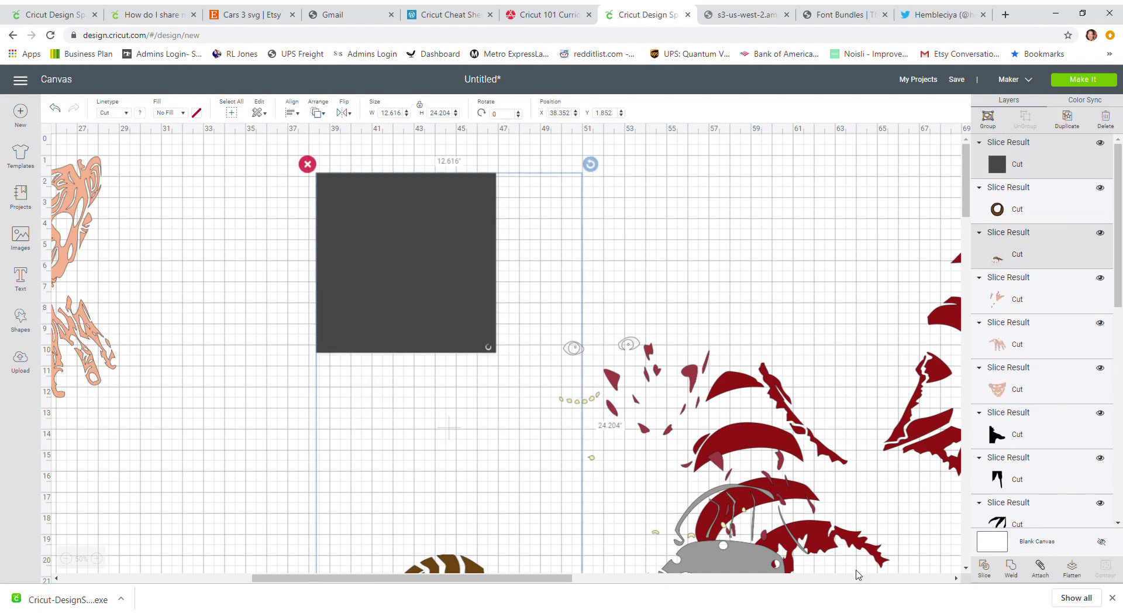
click(985, 566)
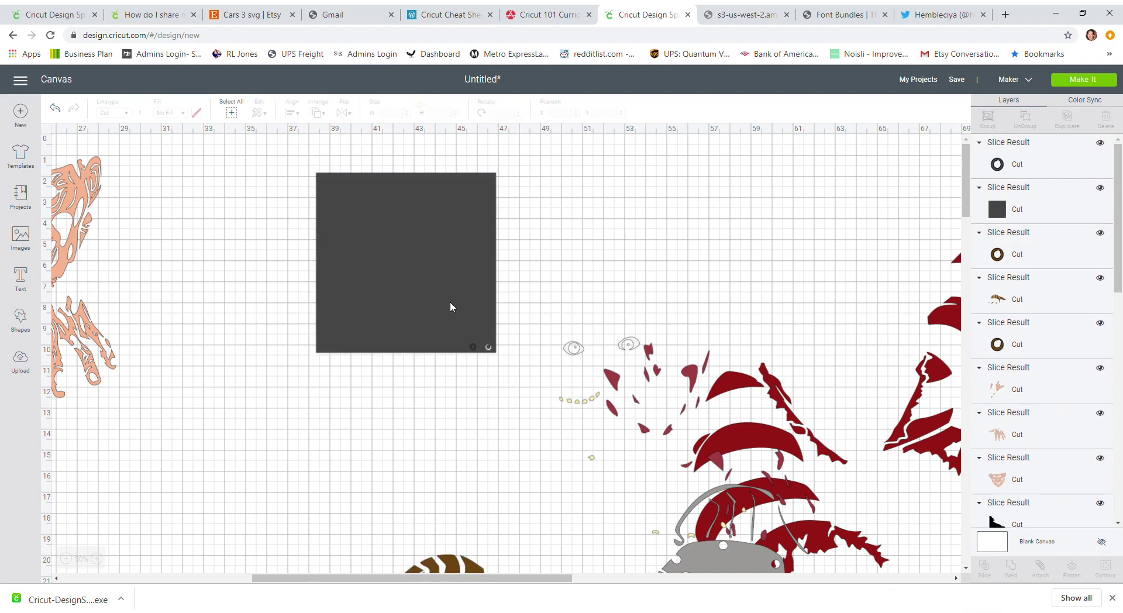
drag(470, 347, 451, 278)
key(Delete)
Move the square down over the leftmost small brown fragment below the glove, leaving the other brown pieces uncovered
scroll(414, 384, down, 3)
drag(293, 174, 269, 444)
scroll(270, 437, down, 2)
scroll(271, 437, down, 1)
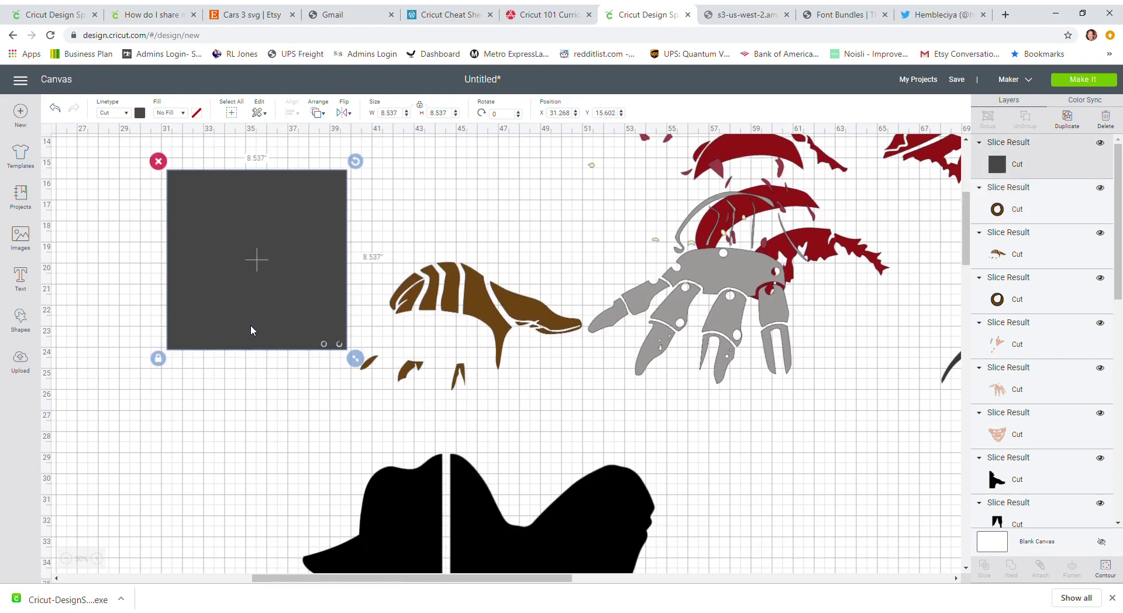
drag(281, 274, 298, 445)
click(316, 253)
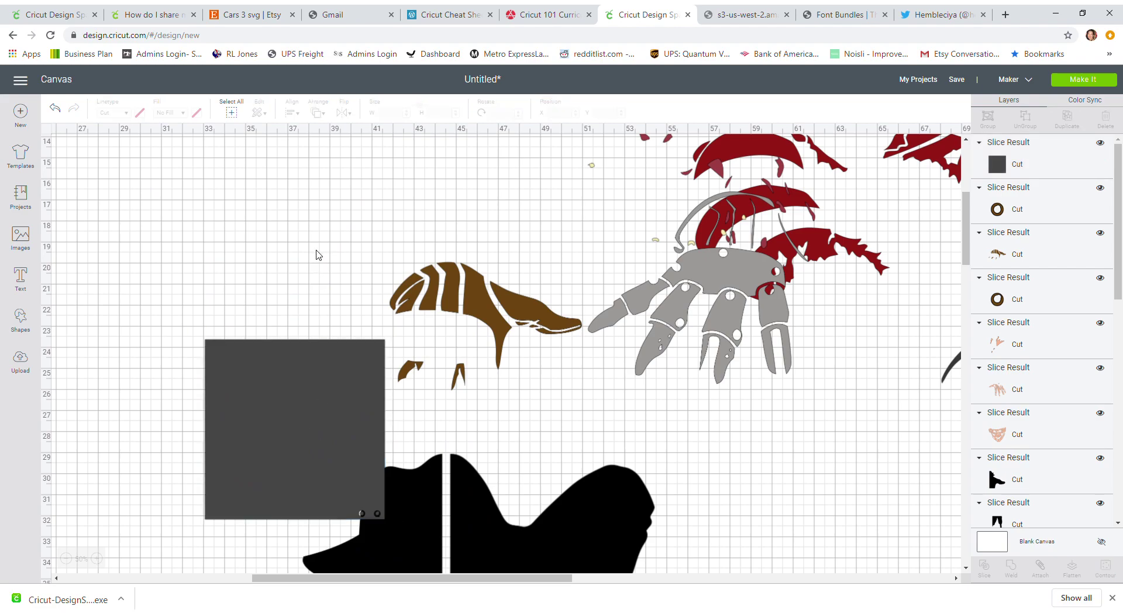
Slice the leftmost brown fragment off the glove layer with the square and delete the fragment's dark copy
drag(329, 294, 306, 309)
key(Delete)
key(ctrl+z)
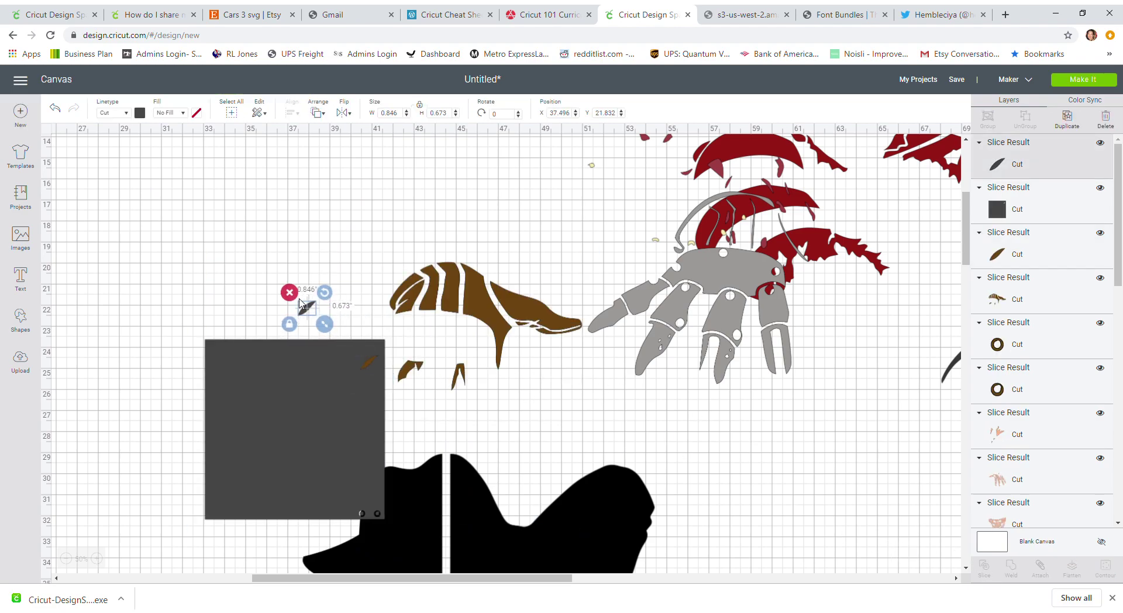
click(288, 295)
Move the square aside, place the separated brown fragment at about X 37.52, Y 19.61, and shift the glove layer clear
drag(372, 368, 252, 376)
drag(371, 365, 310, 265)
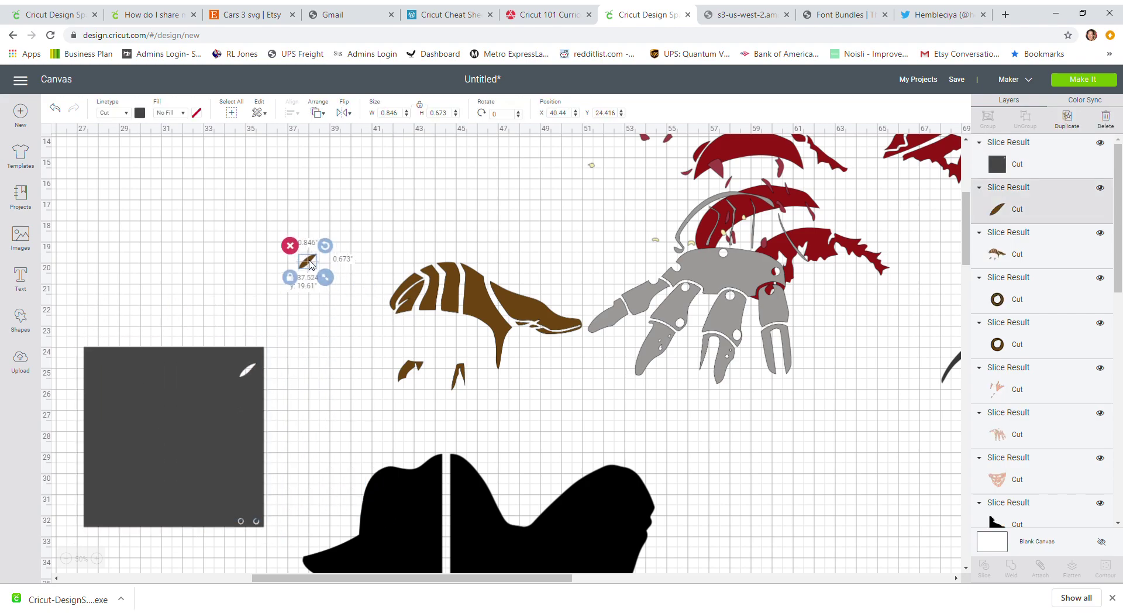
drag(474, 294, 416, 227)
Place the square over the next small brown fragment and try to slice it off
drag(227, 395, 336, 338)
click(280, 268)
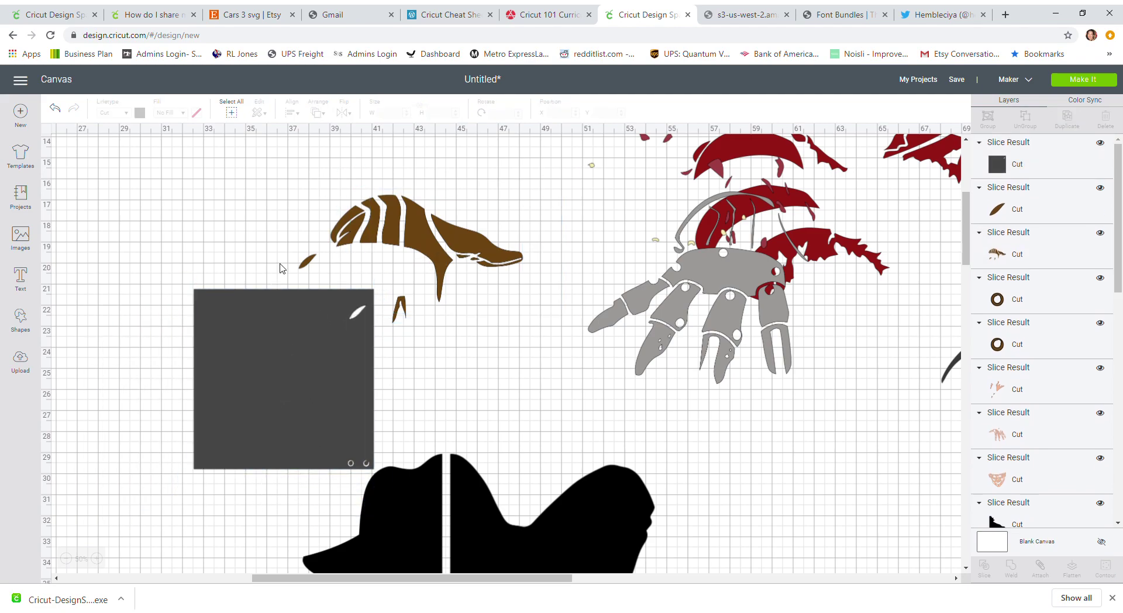
drag(254, 229, 327, 316)
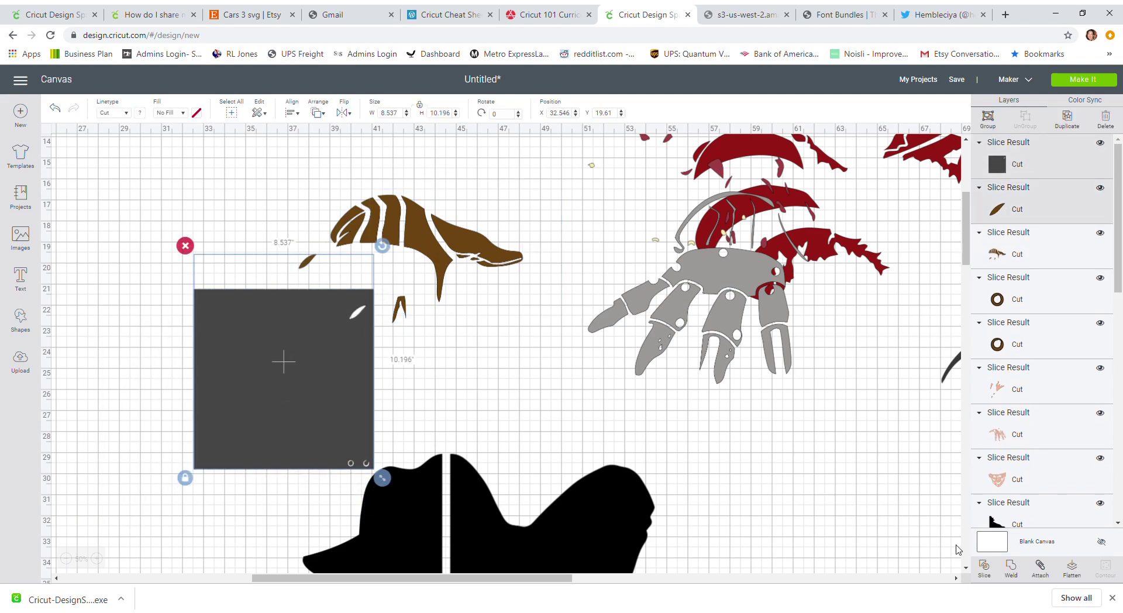
click(985, 566)
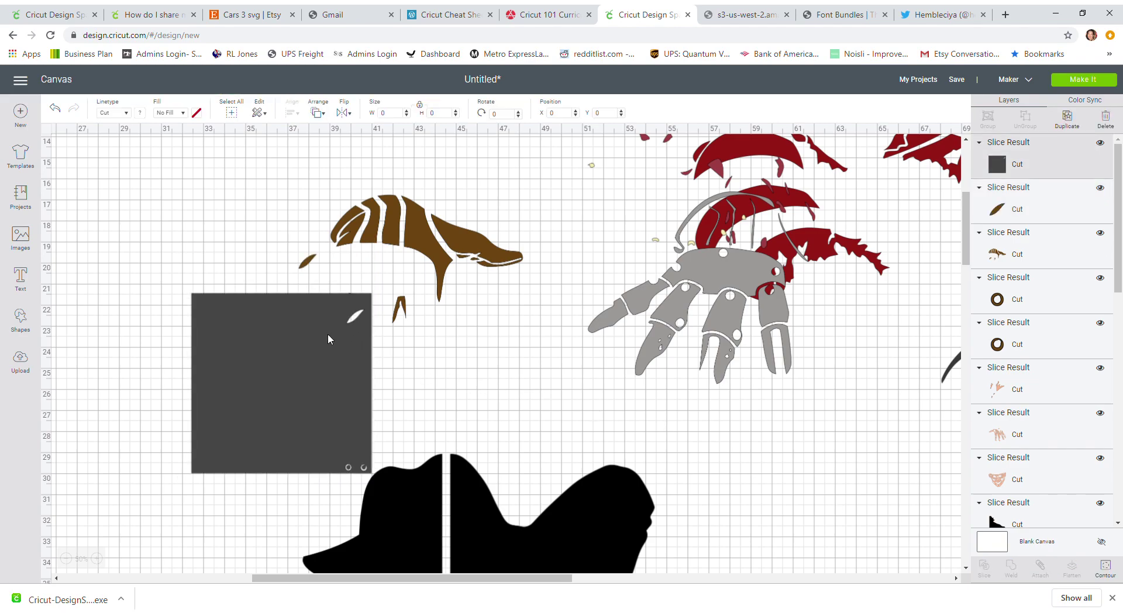
Reposition the glove layer to about X 41.82, Y 17.04, cover its next small fragment with the square, and slice the two
drag(353, 303, 411, 309)
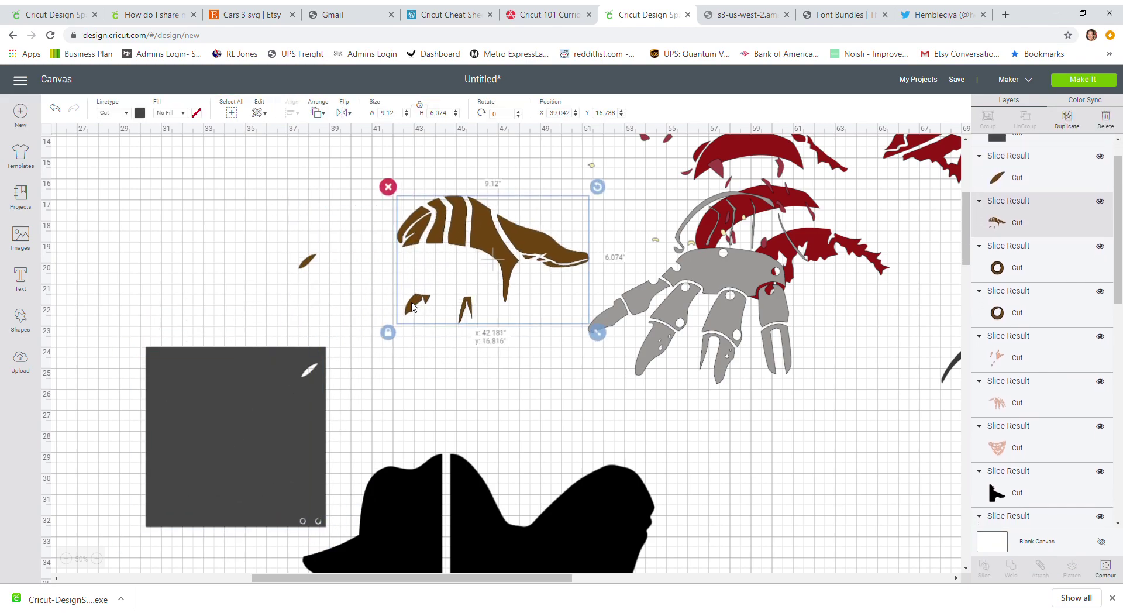
drag(275, 389, 395, 338)
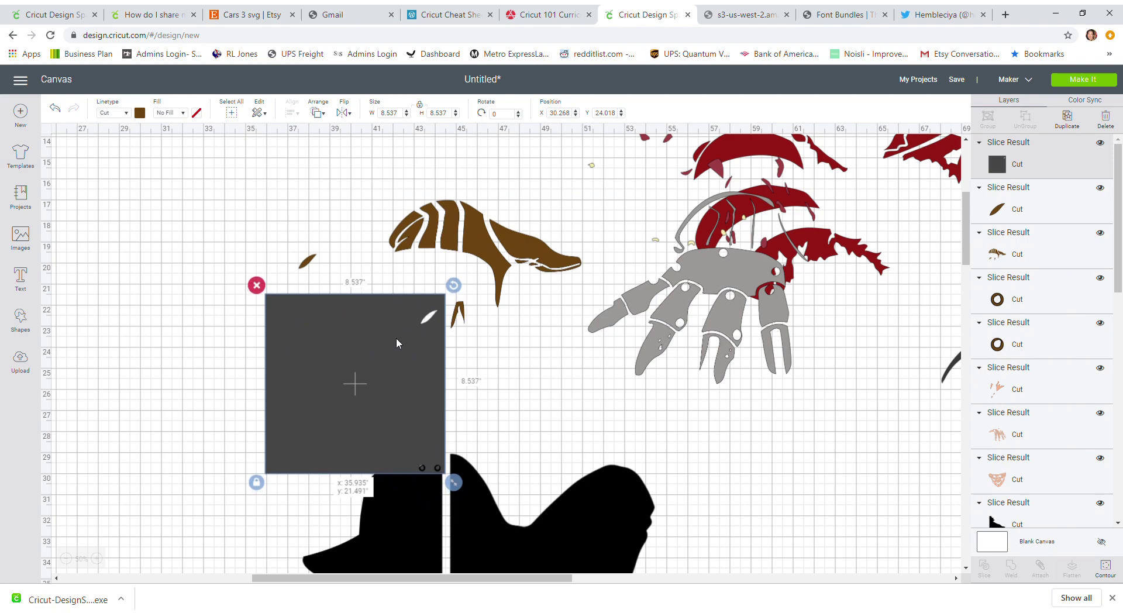
click(502, 359)
drag(372, 246, 328, 406)
click(985, 567)
Delete the dark copy of the second fragment and move the brown fragment beside the first one, at about X 38.13, Y 20.10
click(404, 310)
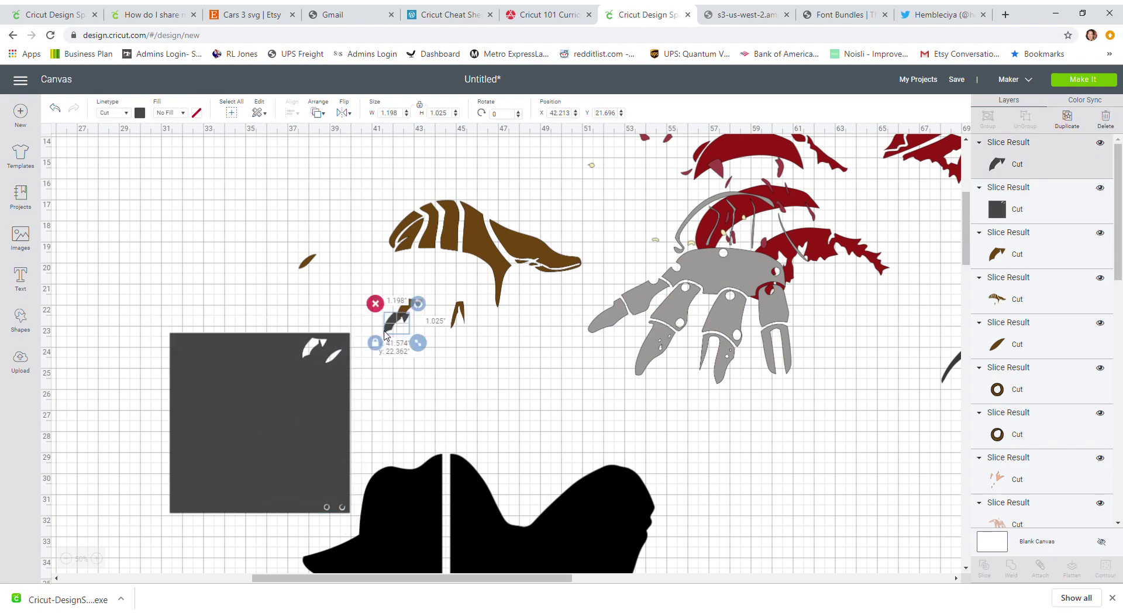
key(Delete)
drag(408, 309, 321, 275)
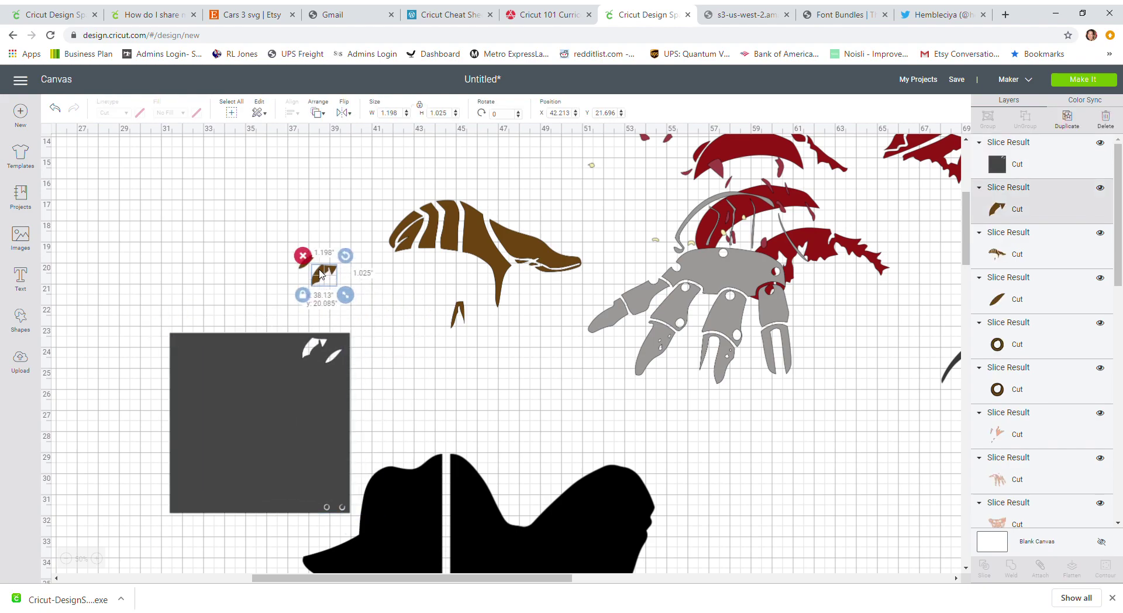
Place and rotate the square so it covers the forked brown fragment below the glove layer, and slice the two
drag(286, 395, 491, 371)
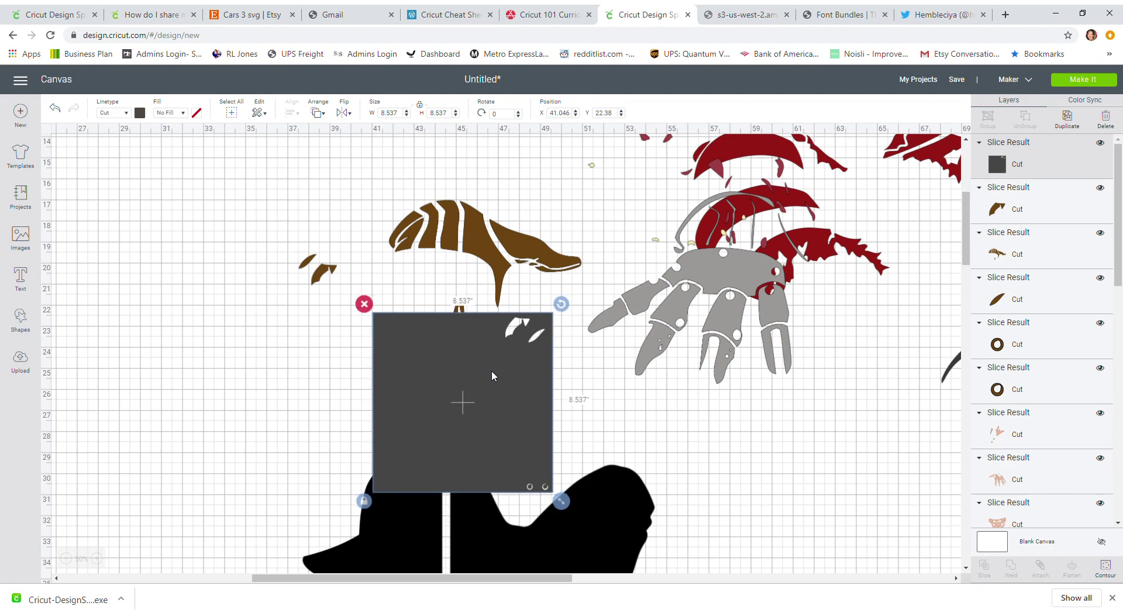
drag(562, 303, 482, 377)
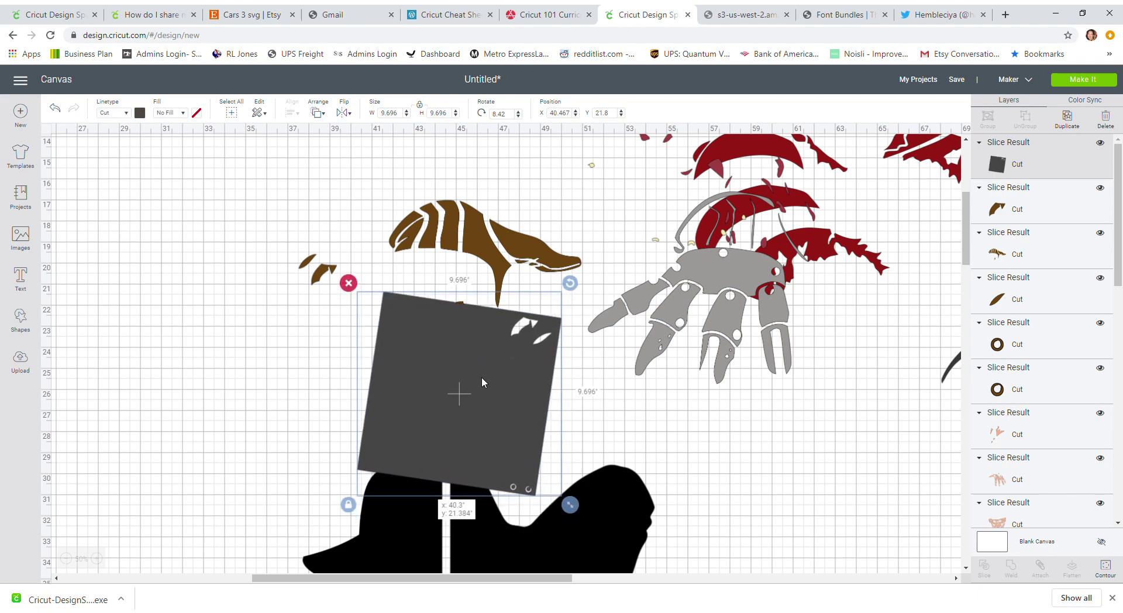
drag(578, 291, 593, 314)
click(412, 222)
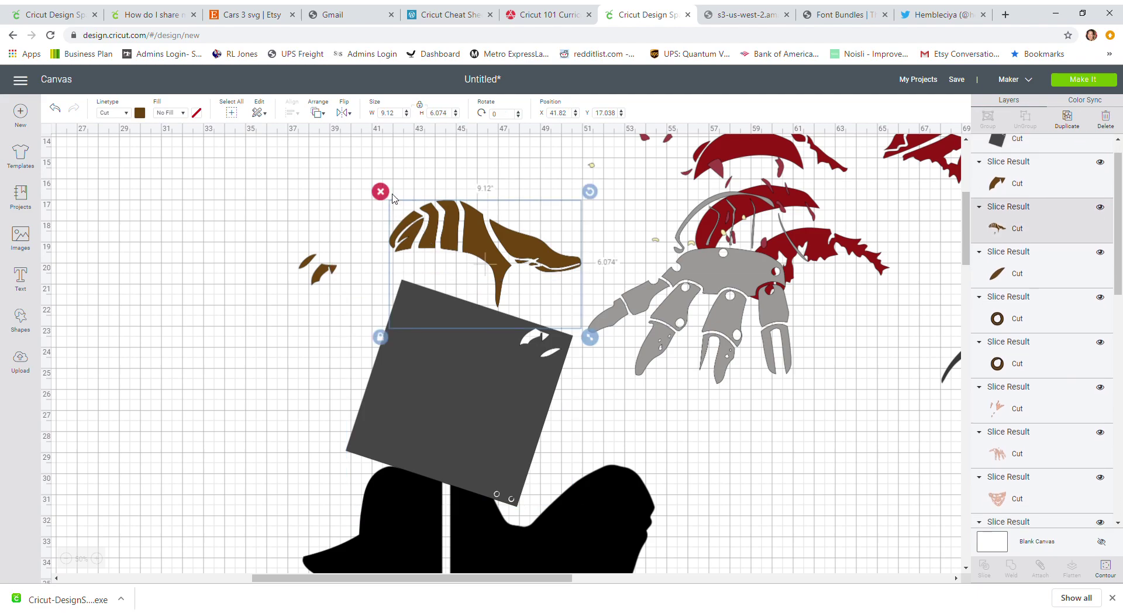
drag(368, 205, 436, 327)
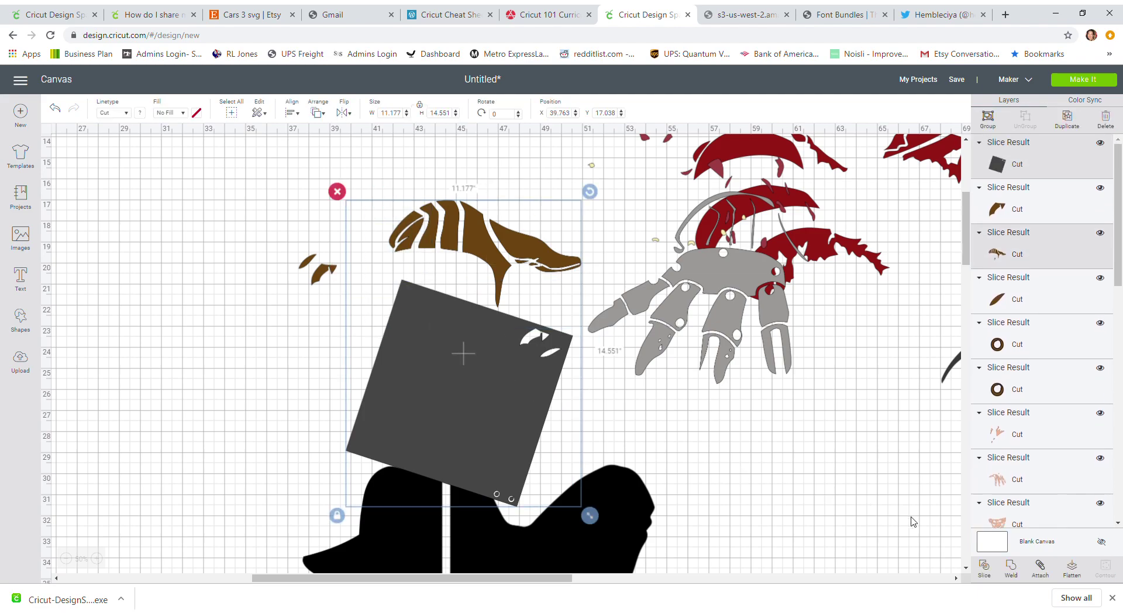
click(984, 571)
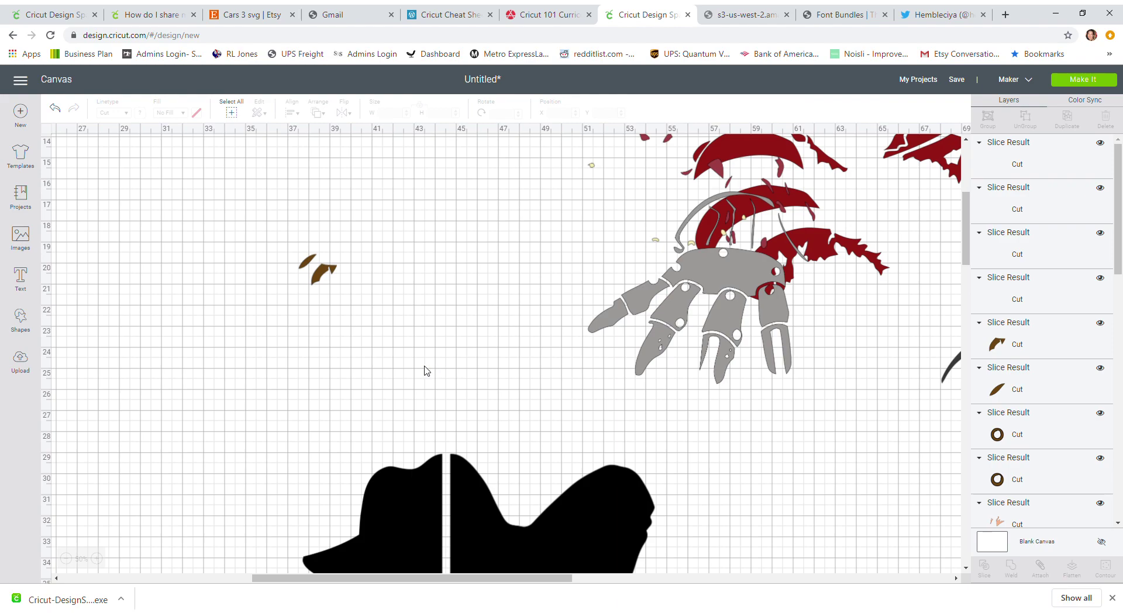
Delete the dark copy of the forked fragment and gather the brown fragment and the main glove piece with the other two fragments
click(429, 370)
drag(460, 313, 350, 276)
key(Delete)
click(454, 316)
click(508, 239)
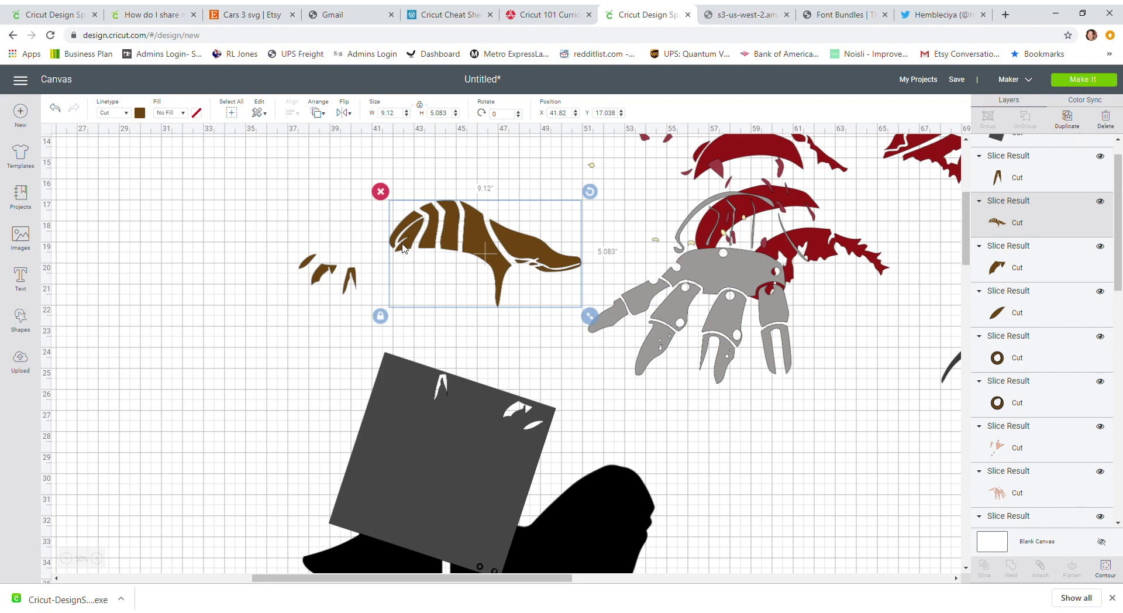
drag(545, 250, 427, 256)
Move the square clear of the brown pieces and bring the eye layer below the two small brown rings
drag(463, 470, 869, 507)
scroll(869, 508, up, 3)
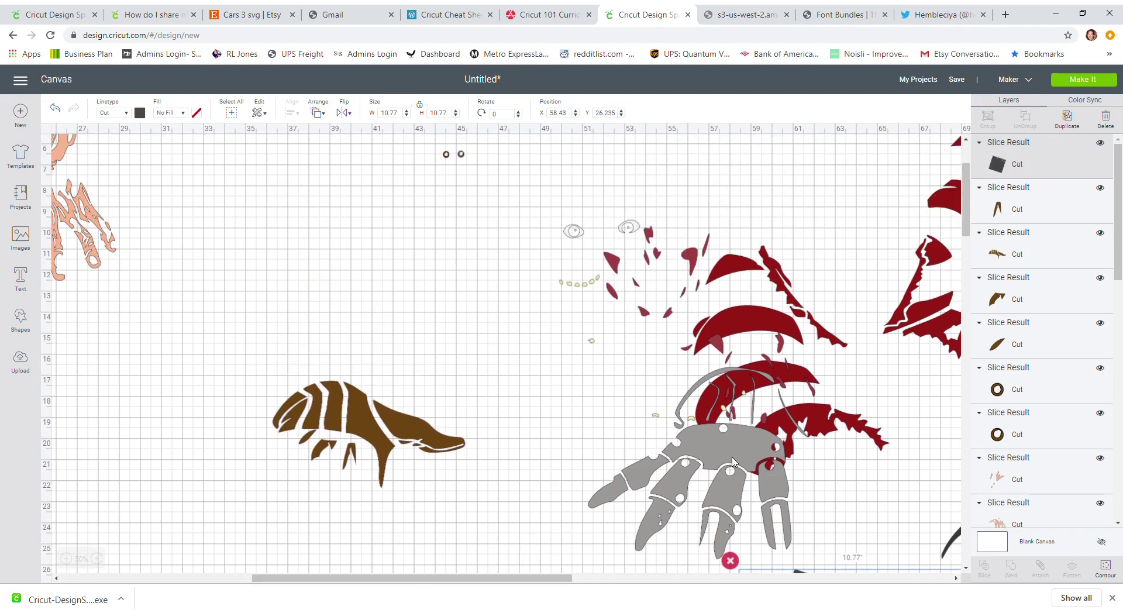
drag(579, 234, 449, 241)
Place the square over one eye of the eye layer, at about X 37.79, Y 8.60, and slice the two
scroll(831, 473, down, 2)
drag(819, 498, 380, 246)
scroll(380, 246, up, 3)
drag(443, 443, 463, 337)
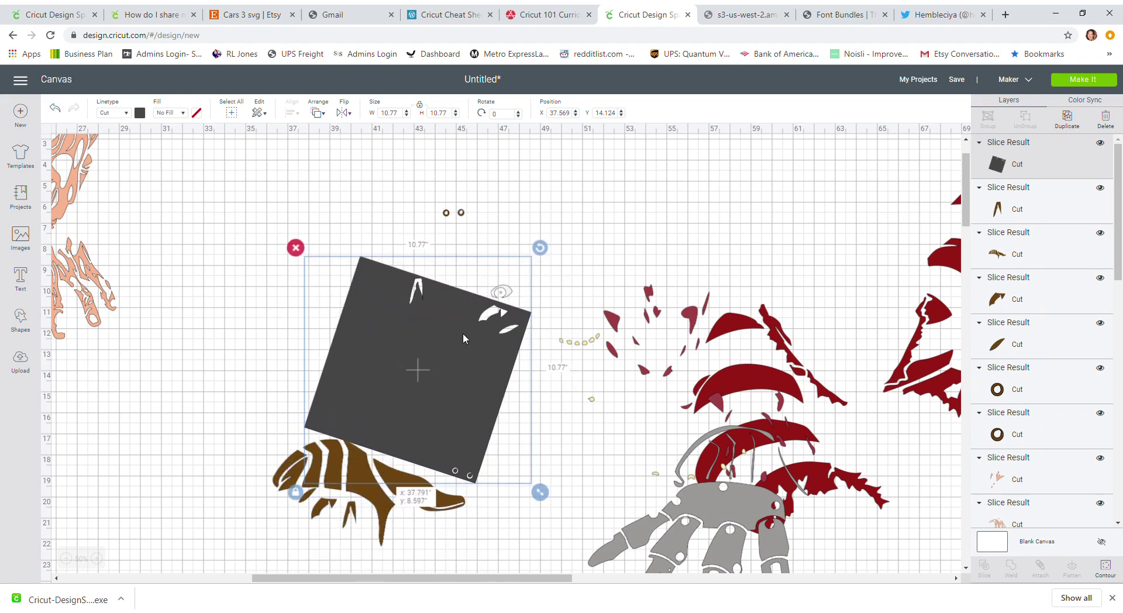
click(560, 270)
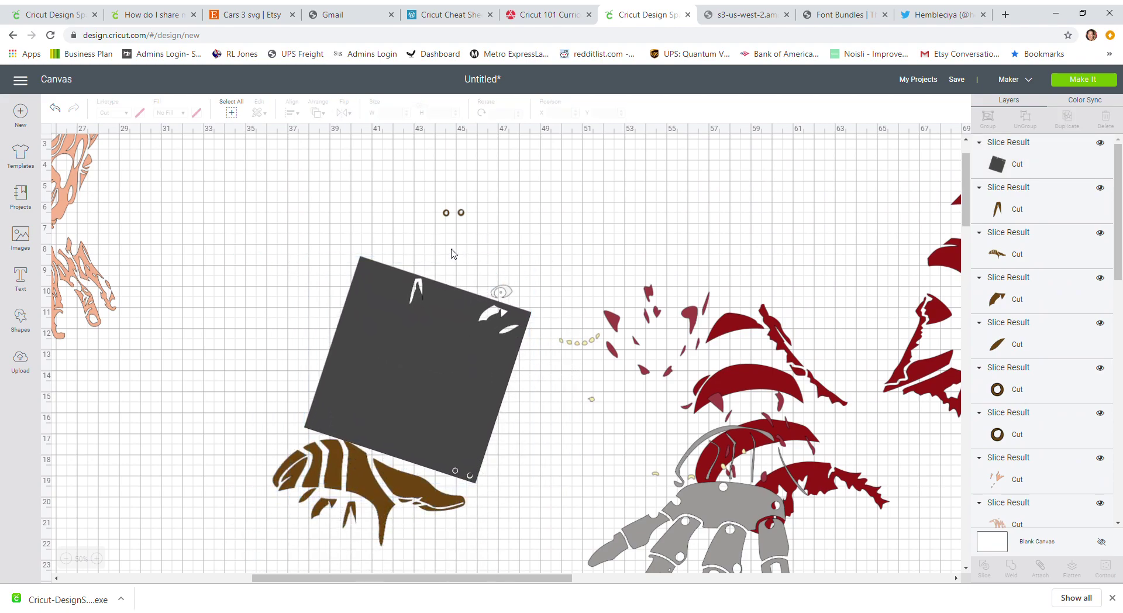
drag(461, 283, 523, 365)
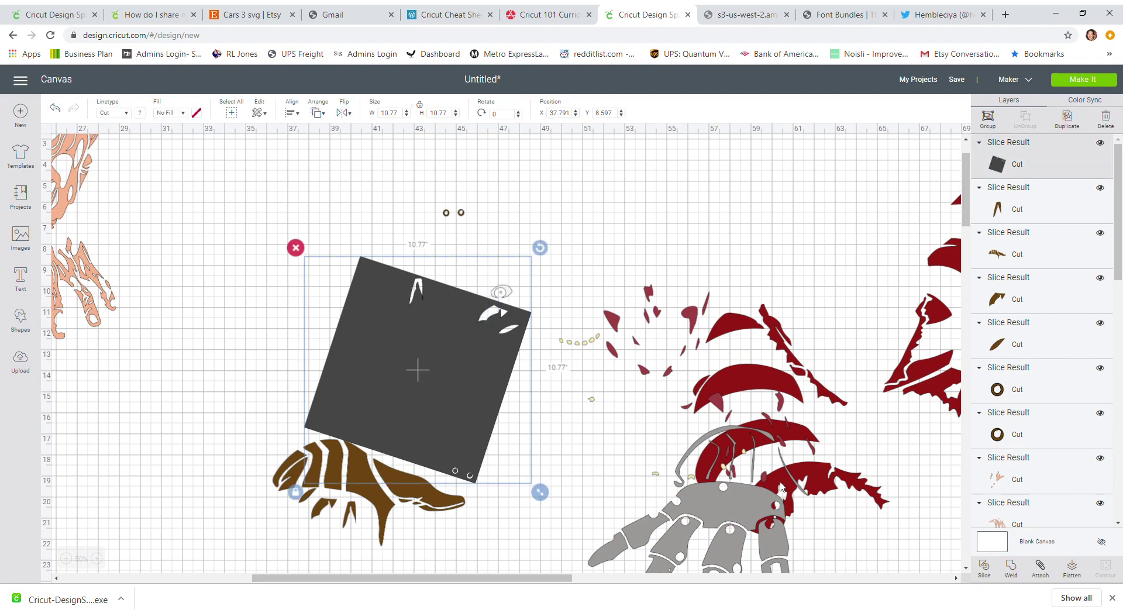
click(984, 567)
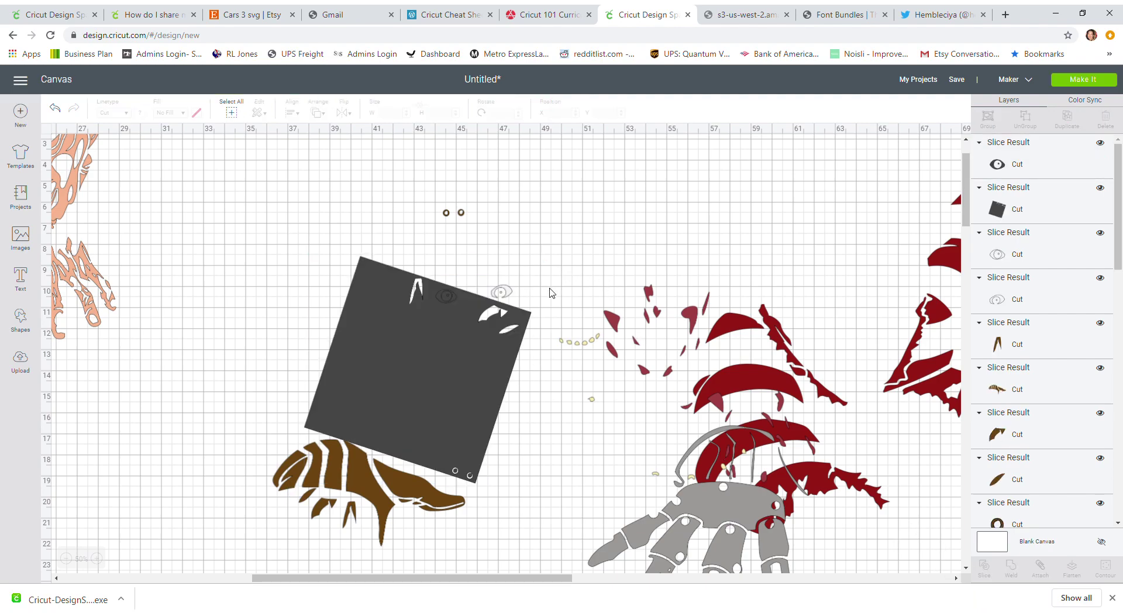
Move the square aside, remove the dark copy of the eye, and bring the two pale eyes together near X 47, Y 6.5
drag(509, 294, 353, 374)
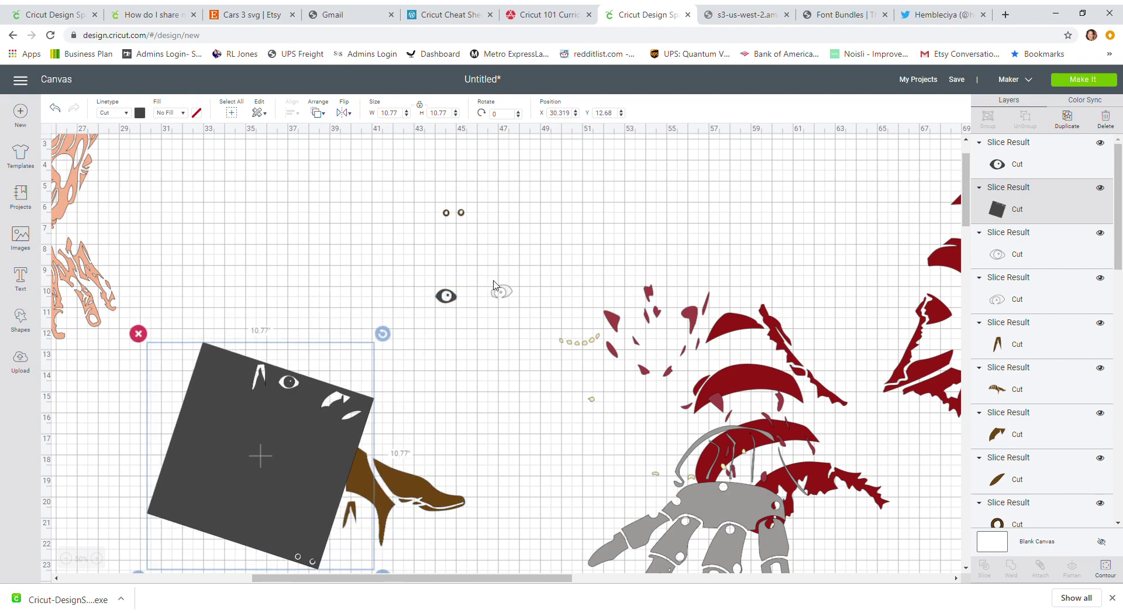
drag(514, 276, 530, 212)
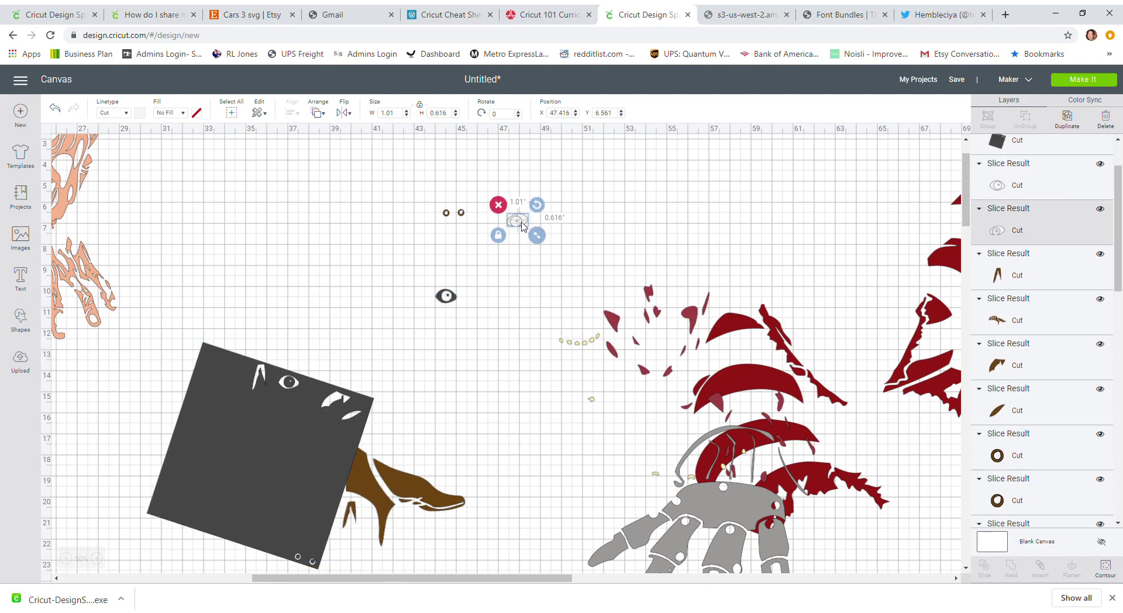
click(445, 297)
drag(446, 296, 513, 224)
Reposition the pale yellow layer to about X 39.74, Y 8.72, cover its rightmost fragment with the square, and slice the two
drag(563, 338, 351, 276)
drag(221, 407, 550, 433)
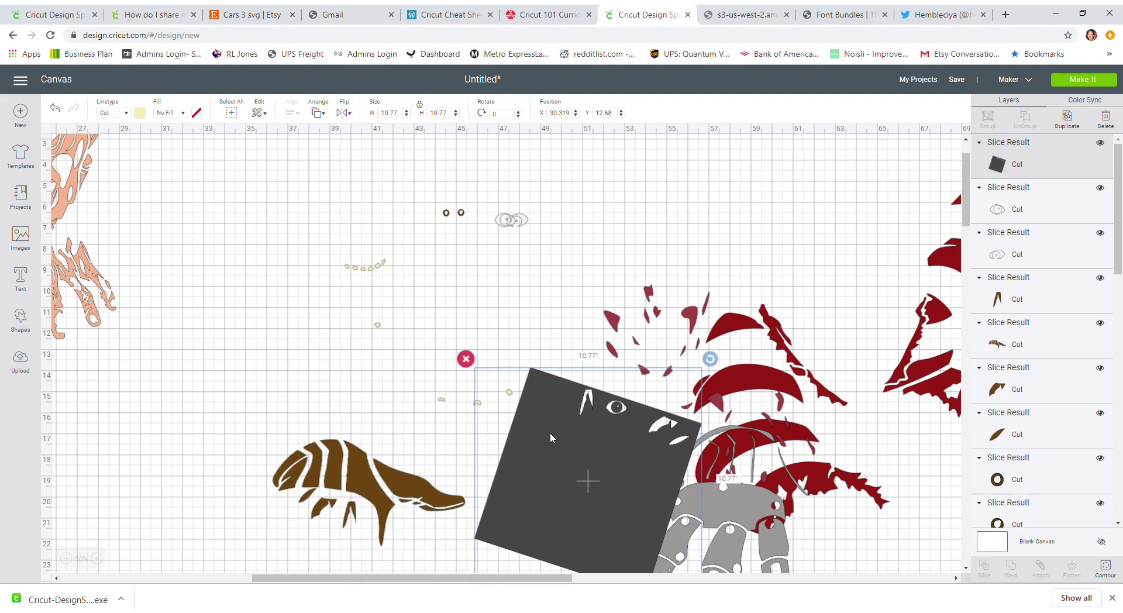
click(484, 344)
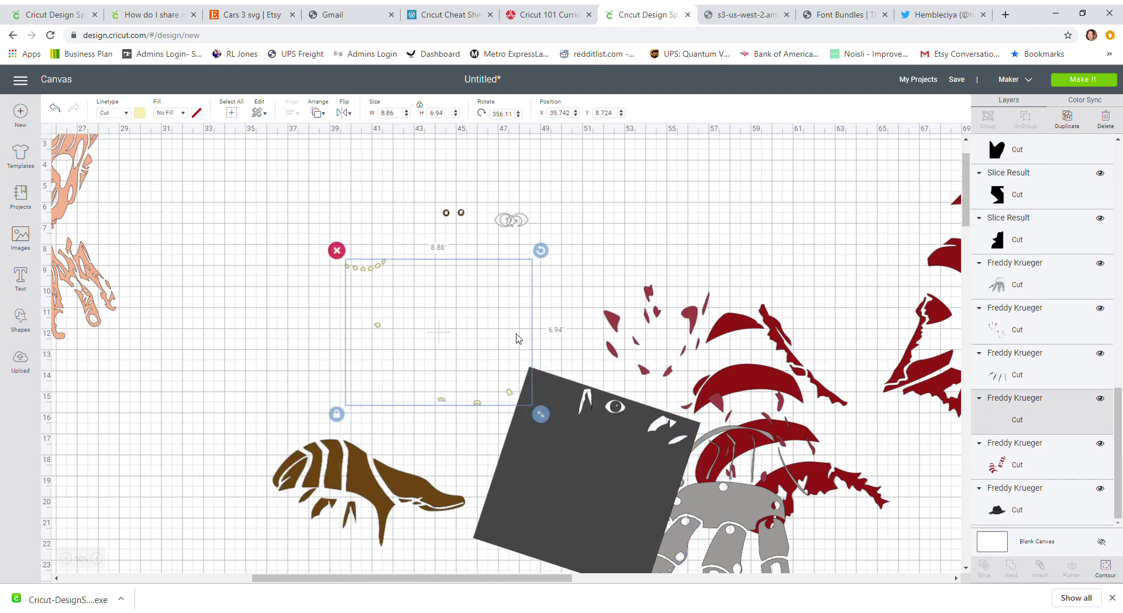
click(408, 445)
click(339, 348)
drag(330, 308, 550, 417)
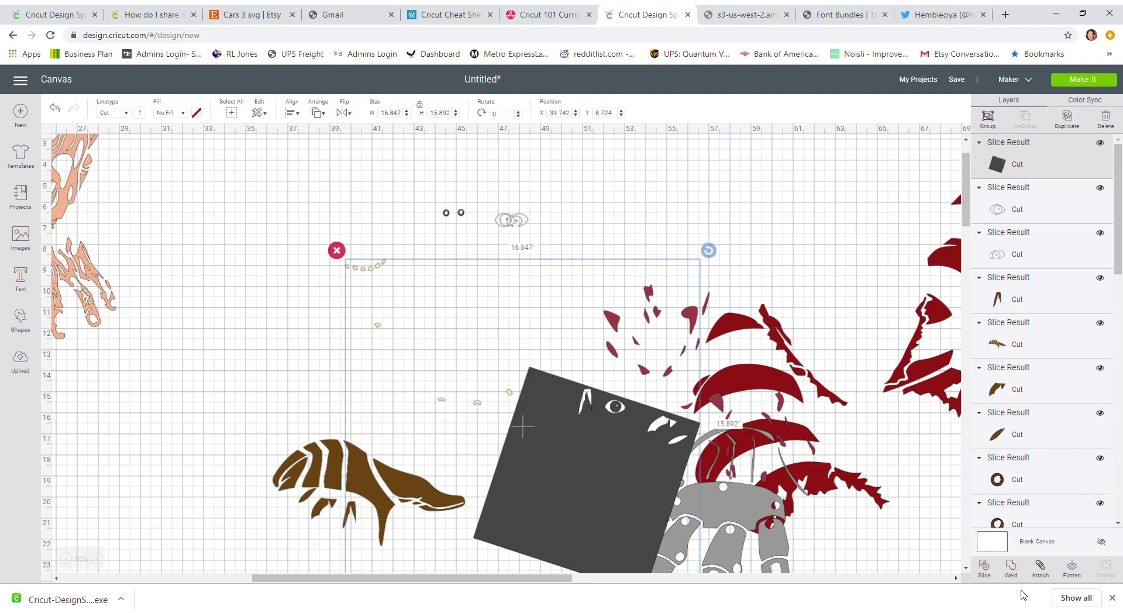
click(984, 568)
Delete the dark copy of the first yellow fragment and move the yellow fragment up below the eyes
drag(540, 371, 547, 408)
click(530, 379)
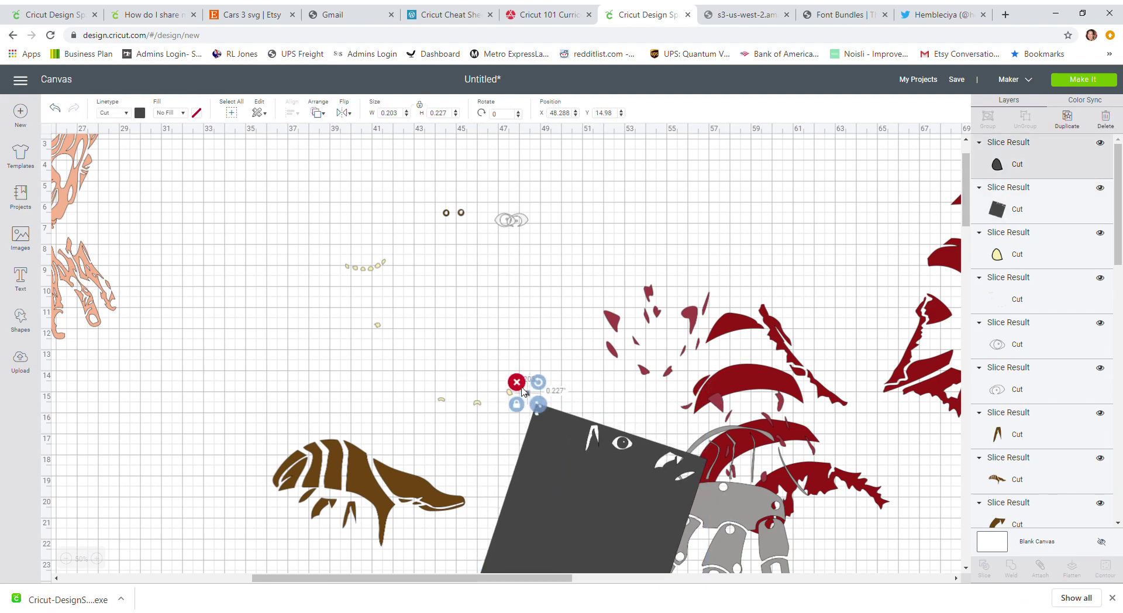
key(Delete)
drag(530, 378, 538, 276)
Shift the yellow layer to about X 40.41, Y 8.06, cover its next fragment with the square's corner, and slice the two
drag(550, 419, 526, 384)
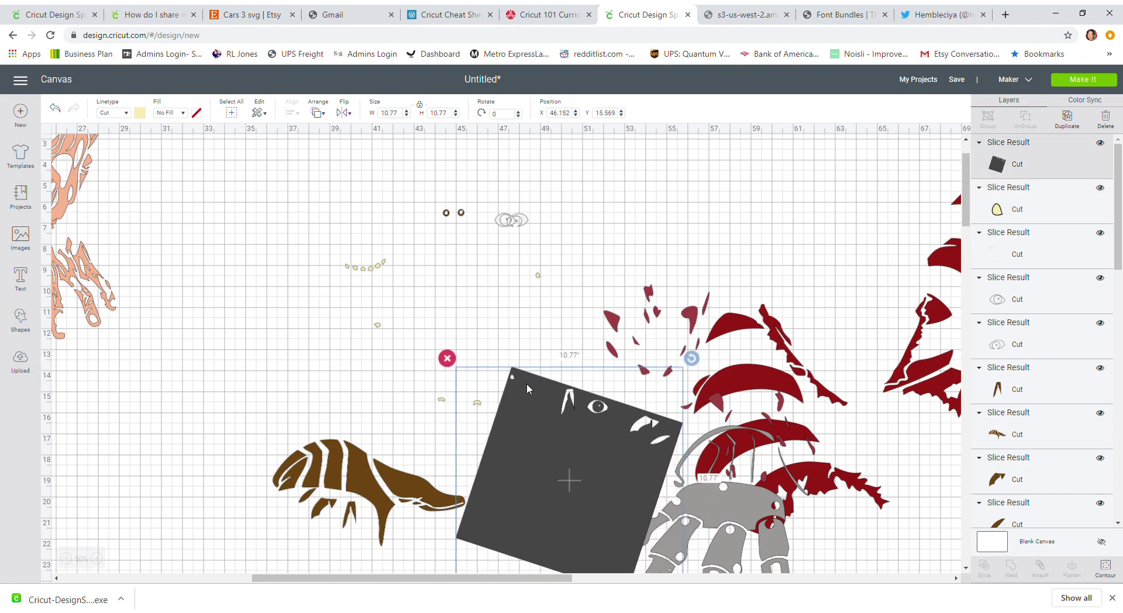
click(379, 370)
click(322, 327)
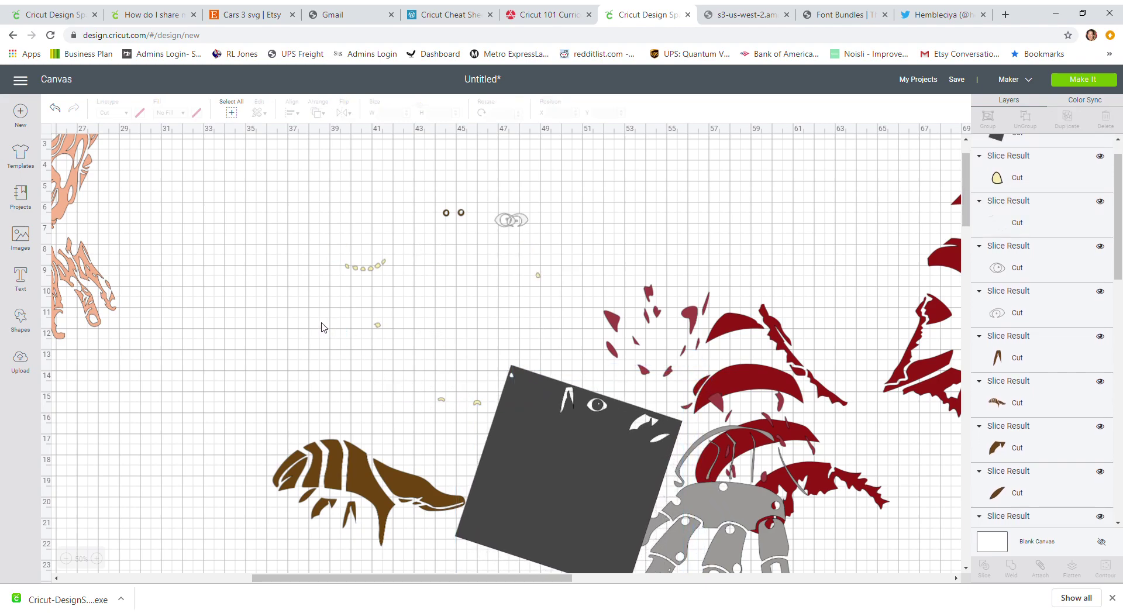
click(364, 307)
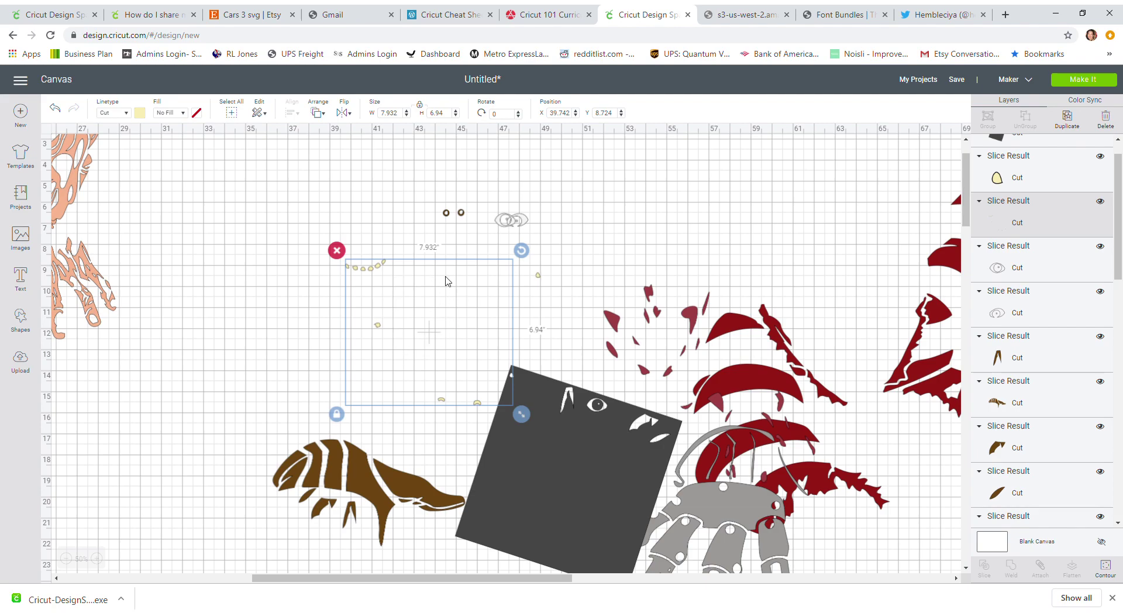
mouse_move(454, 340)
mouse_down()
mouse_move(436, 318)
mouse_move(451, 336)
mouse_move(466, 323)
mouse_up()
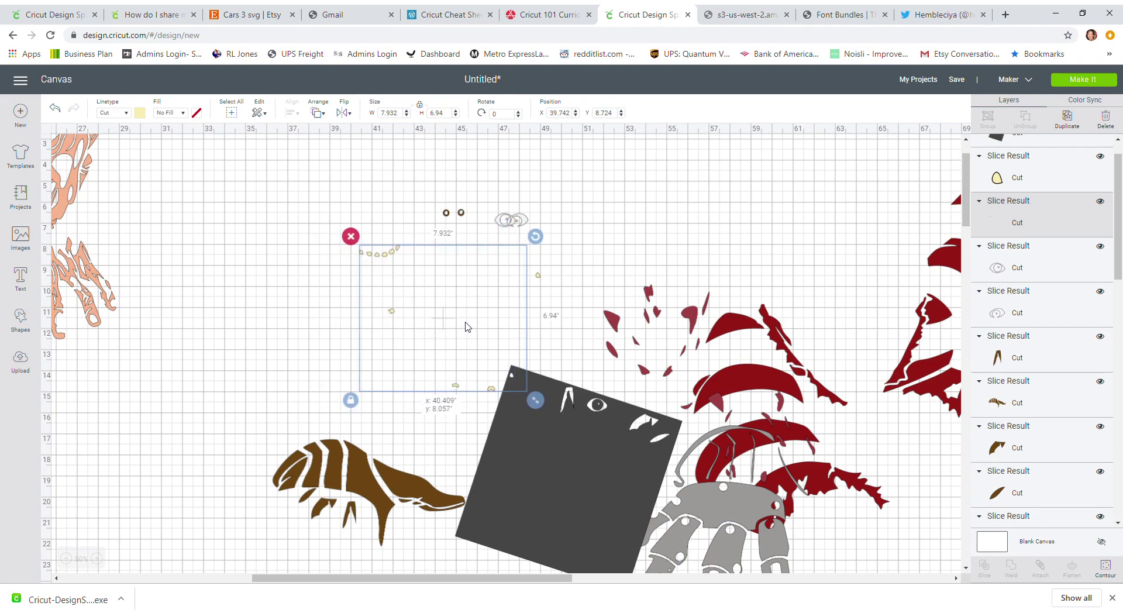
click(333, 345)
drag(328, 335, 552, 479)
click(986, 567)
Delete the dark copy of the second yellow fragment and move the yellow fragment beside the first one
click(524, 378)
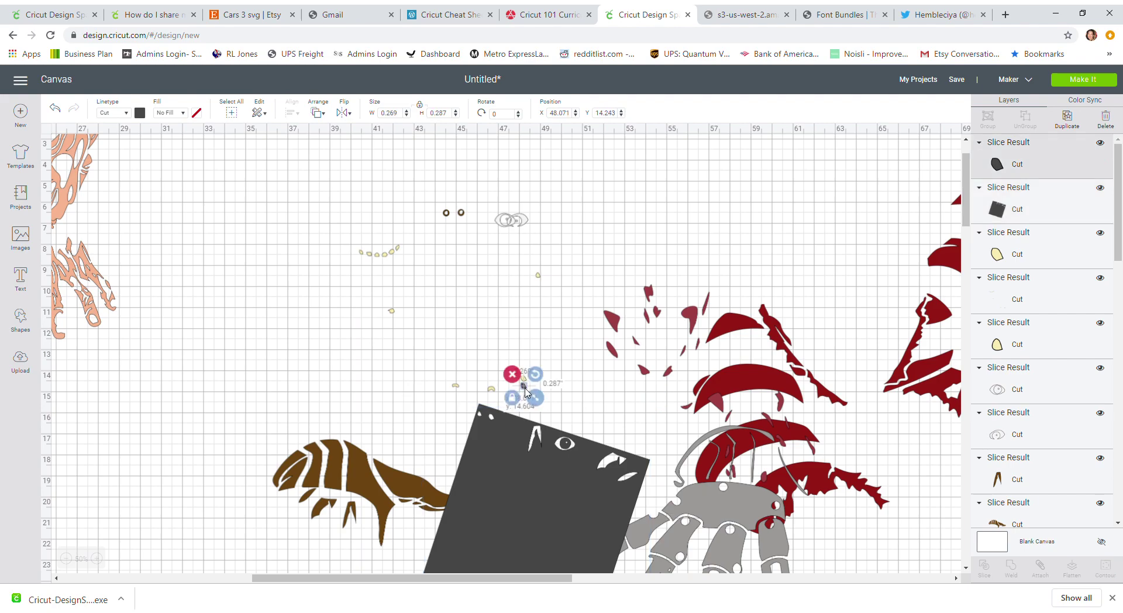
key(Delete)
drag(525, 384, 568, 287)
Cover the third yellow fragment with the square at about X 43.46, Y 13.62, with the layer at X 39.74, Y 7.97, and slice them
click(513, 410)
drag(512, 406, 512, 382)
click(358, 379)
drag(395, 345, 415, 376)
drag(489, 403, 358, 331)
click(440, 425)
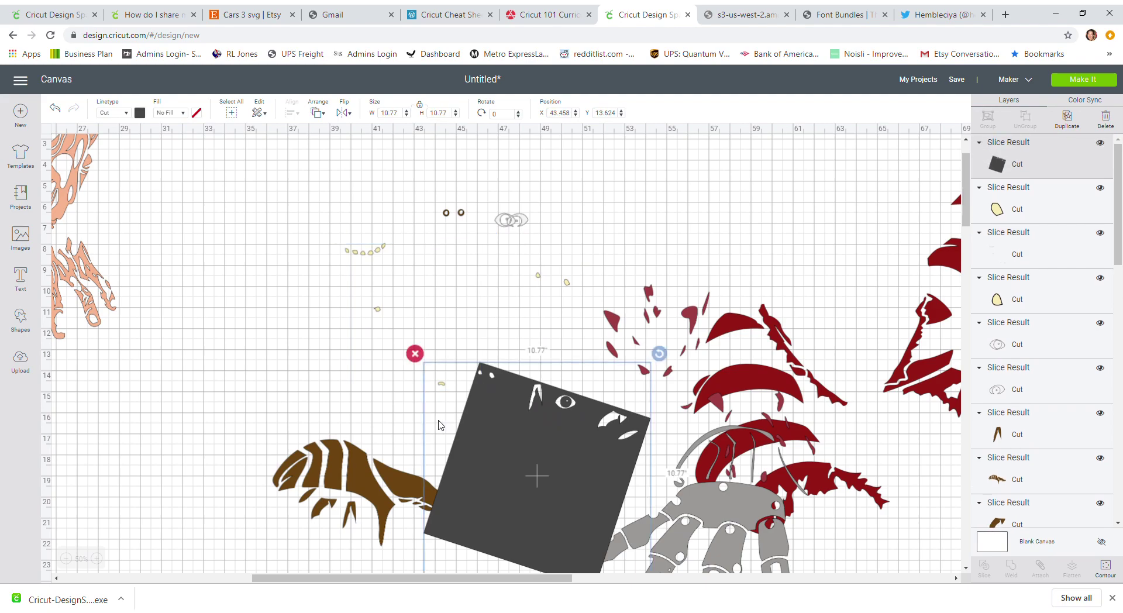
click(404, 424)
drag(421, 387, 511, 396)
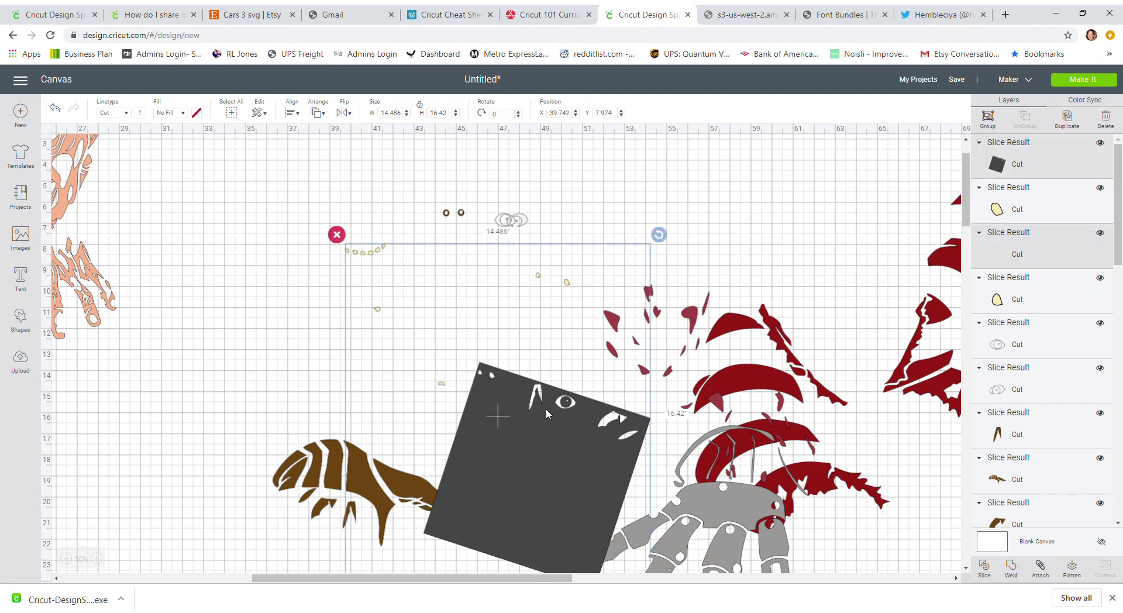
click(995, 573)
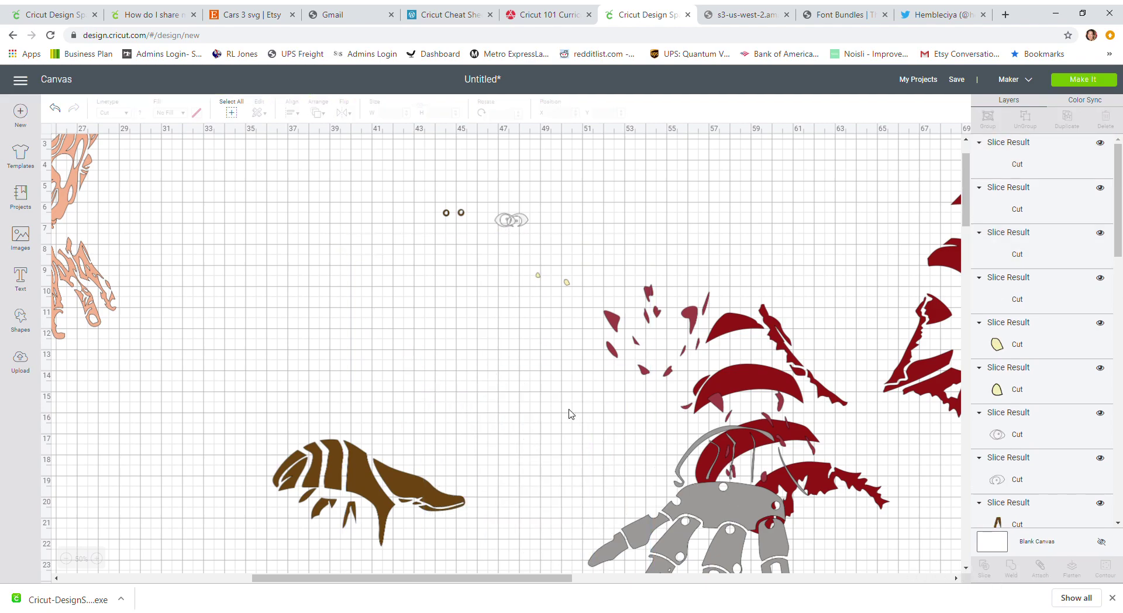
Delete the dark copy of the third yellow fragment and move the yellow fragment to about X 49.62, Y 8.25
drag(522, 419, 494, 495)
drag(483, 389, 481, 413)
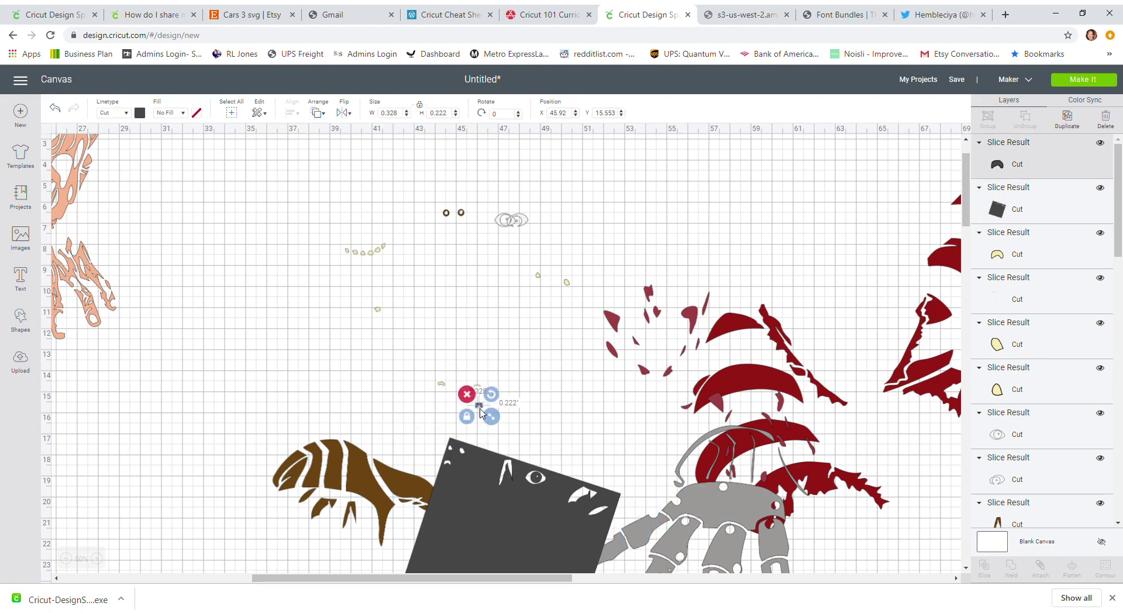
click(467, 395)
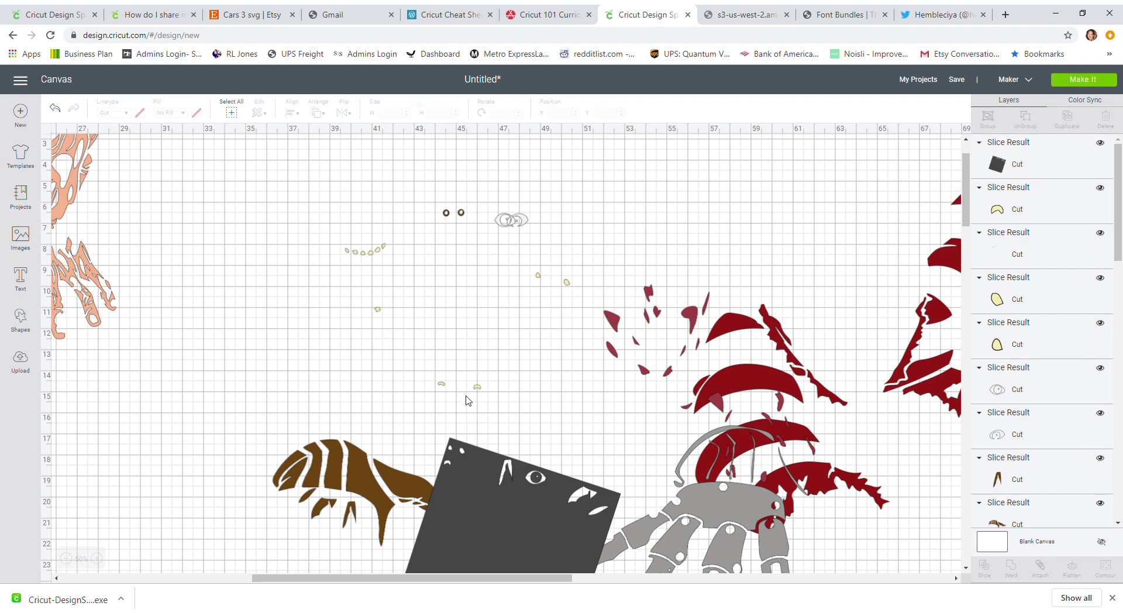
drag(478, 391, 558, 255)
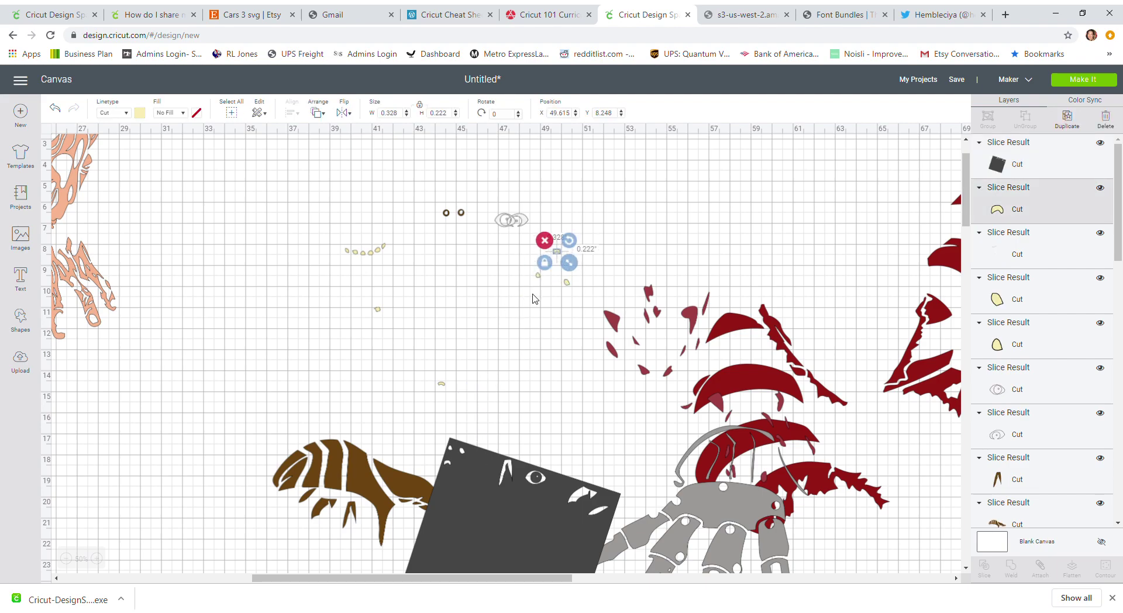
Place the square over the fourth yellow fragment, adjust the layer to about X 39.80, Y 7.42, and slice the two
drag(486, 466, 447, 392)
click(491, 346)
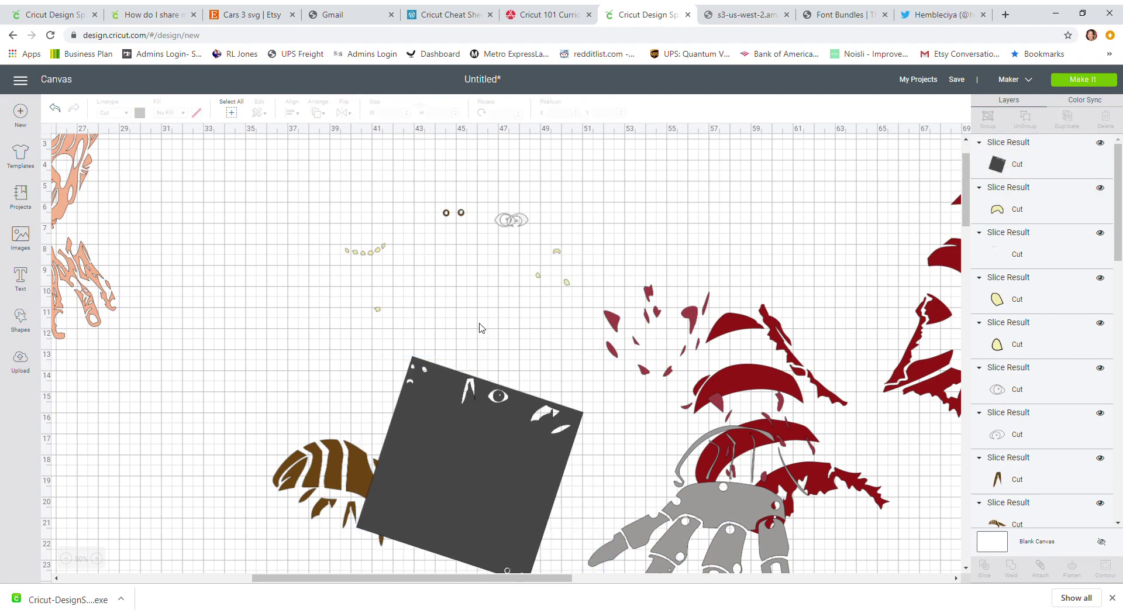
mouse_move(441, 324)
mouse_down()
mouse_move(440, 367)
mouse_move(456, 302)
mouse_move(438, 319)
mouse_up()
mouse_move(502, 343)
mouse_down()
mouse_move(486, 383)
mouse_move(430, 386)
mouse_up()
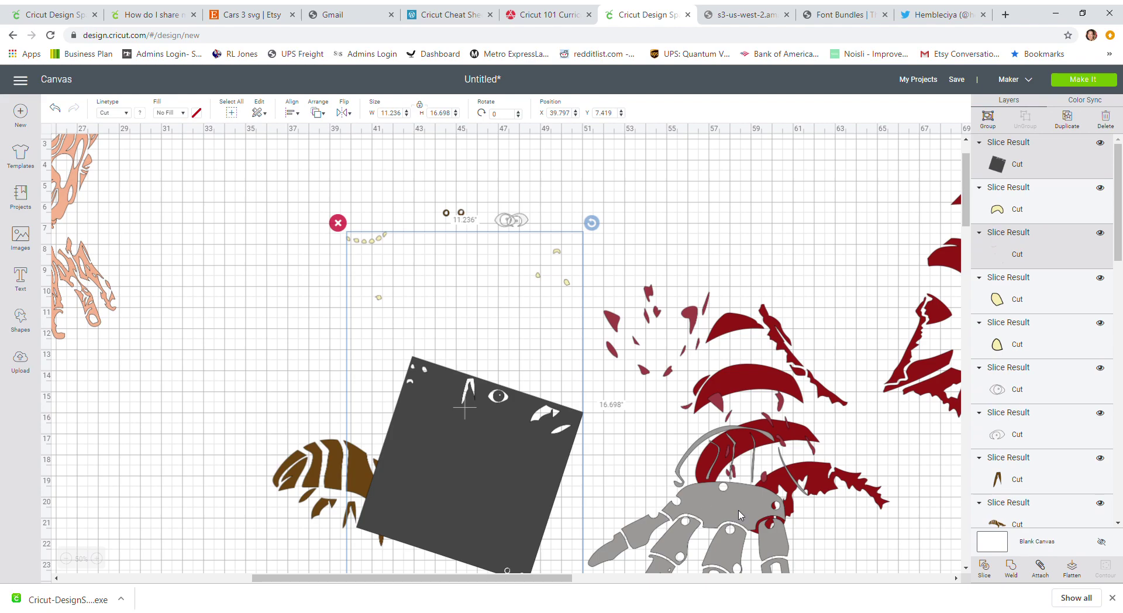
click(985, 566)
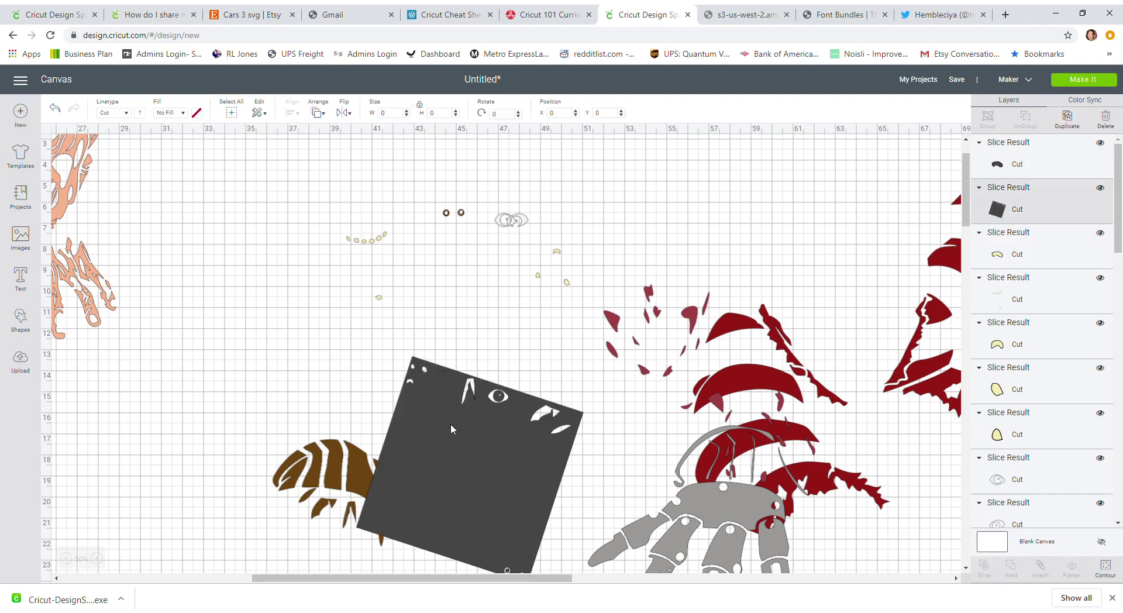
Move the square clear and separate the dark copy from the fourth yellow fragment, placing it at about X 41.06, Y 14.01
drag(442, 369, 476, 357)
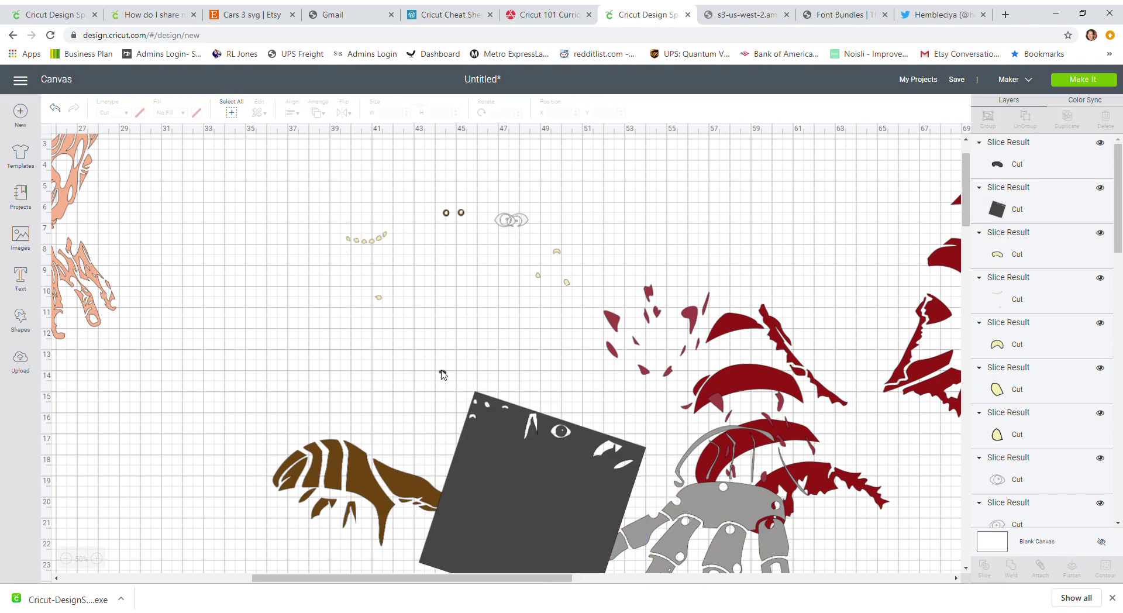
drag(481, 398, 449, 377)
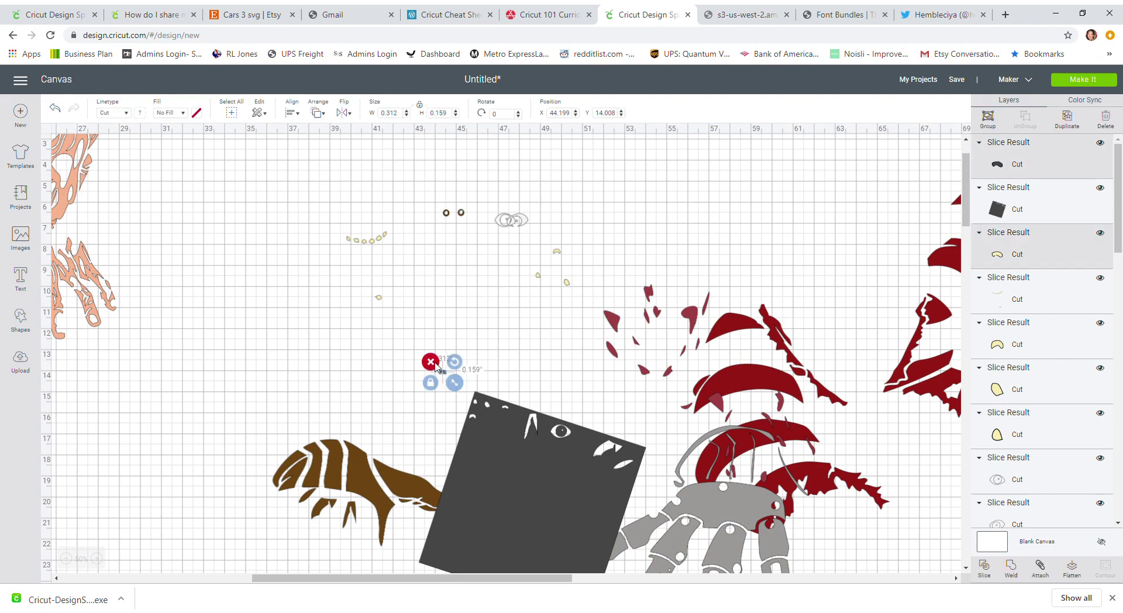
click(430, 361)
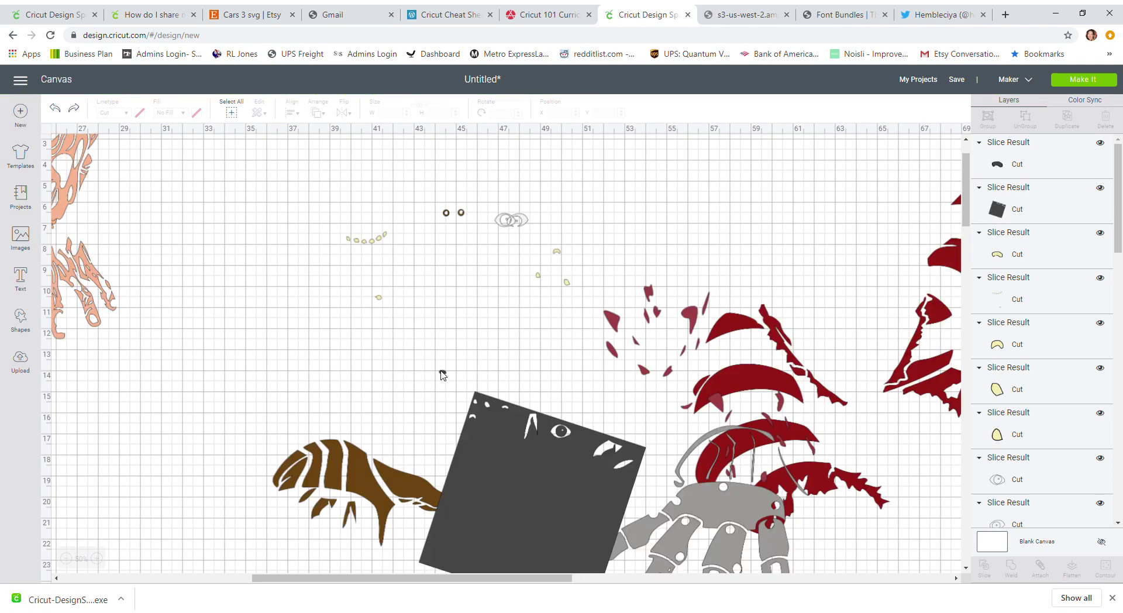
drag(443, 376, 377, 377)
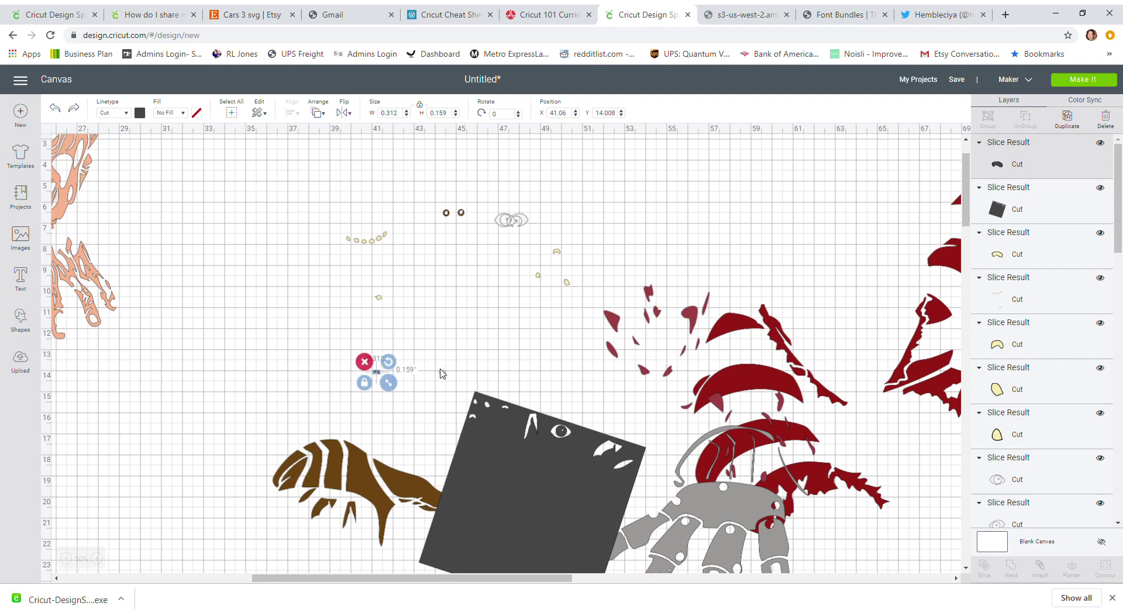
Delete the dark copy of the fourth yellow fragment and move the yellow fragment to about X 49.20, Y 9.43
click(365, 362)
drag(443, 372, 540, 275)
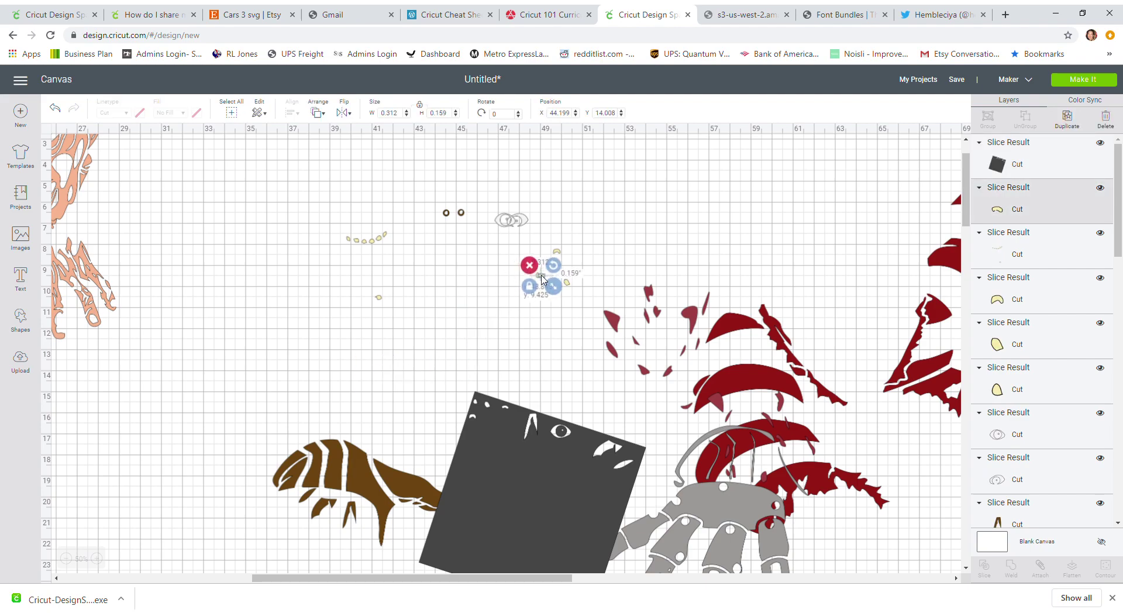
Cover the fifth yellow fragment with the square at about X 37.71 and slice it from the yellow layer
drag(468, 417, 358, 299)
drag(343, 194, 416, 313)
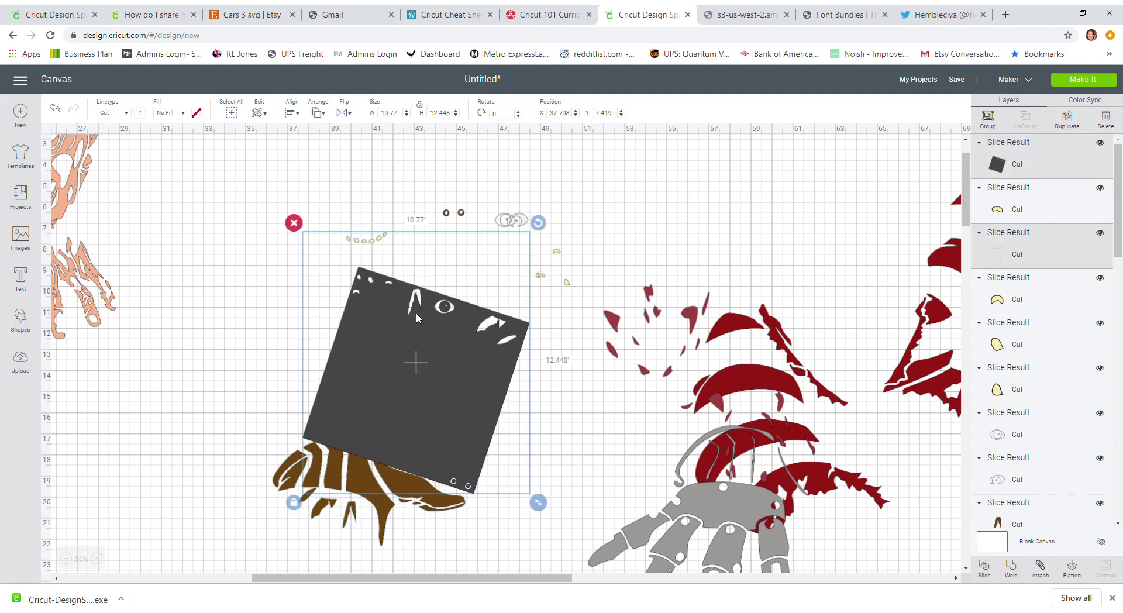
click(980, 564)
Move the square clear to about X 34.32, Y 12.71, and the sliced fragment with its dark copy to about X 42.91, Y 11.89
mouse_move(448, 354)
mouse_down()
mouse_move(316, 383)
mouse_move(384, 304)
mouse_up()
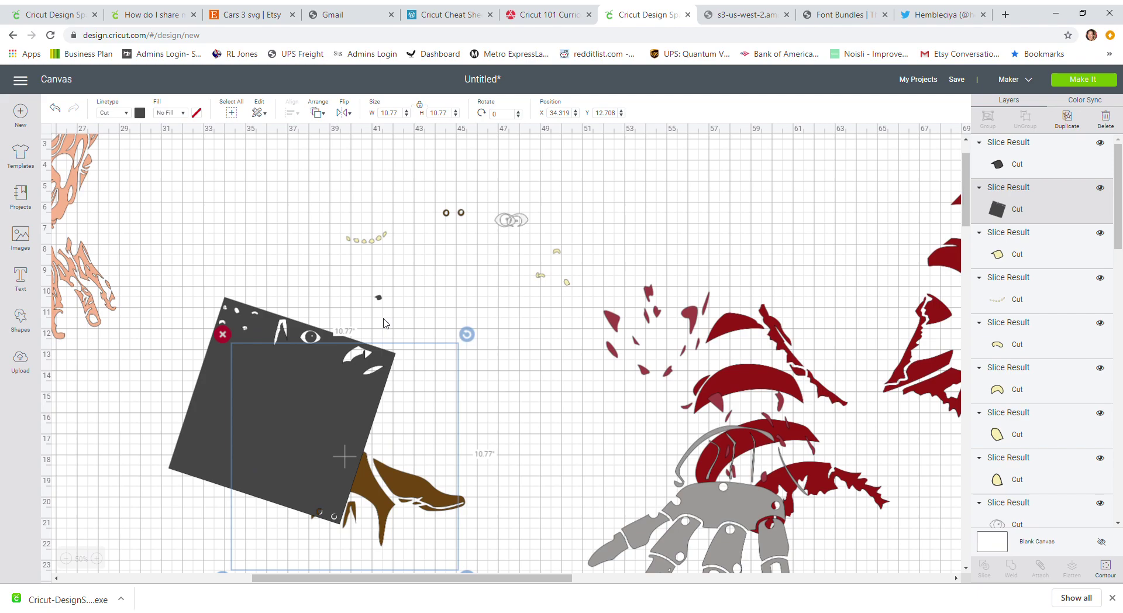
click(384, 299)
click(378, 298)
drag(378, 294, 414, 330)
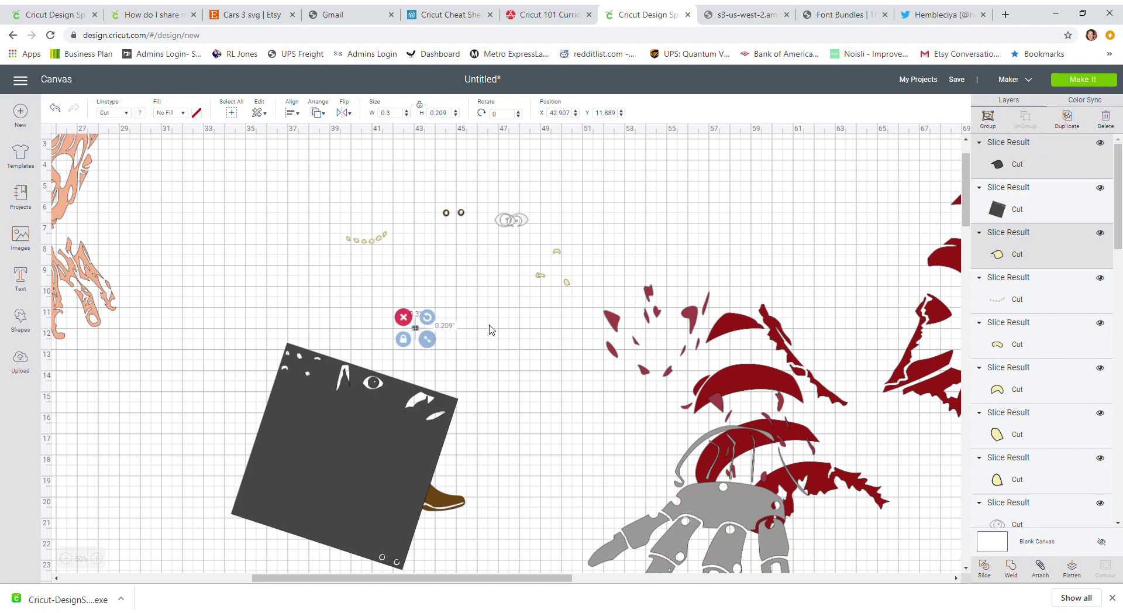
Separate and delete the dark copy of the fifth fragment, and move the yellow fragment to about X 44.35, Y 11.72
click(470, 328)
drag(416, 331, 352, 312)
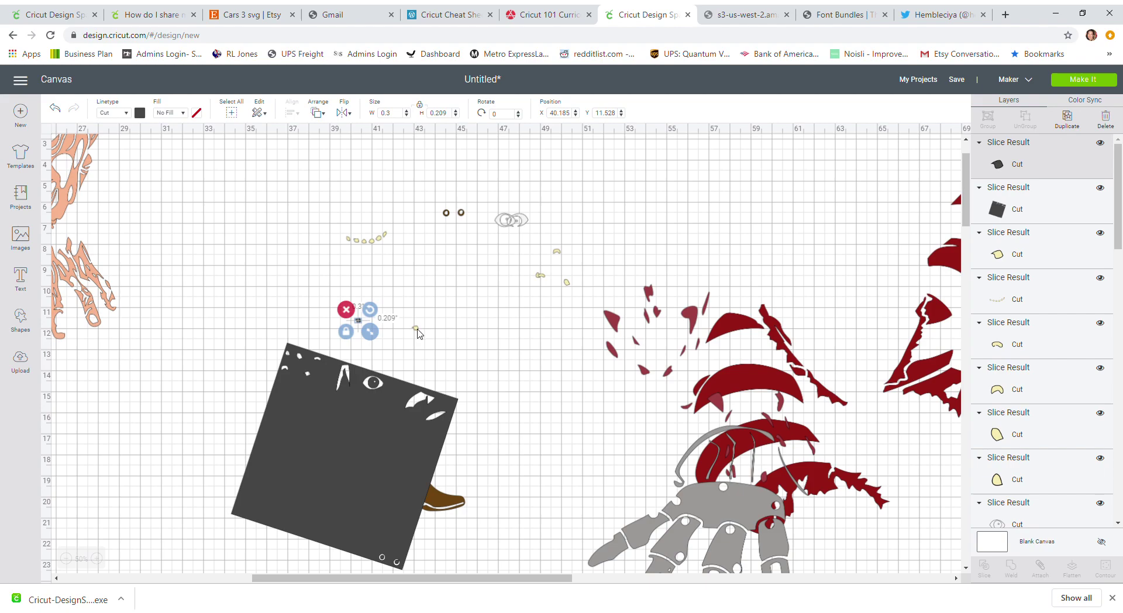
click(349, 312)
drag(414, 321, 553, 307)
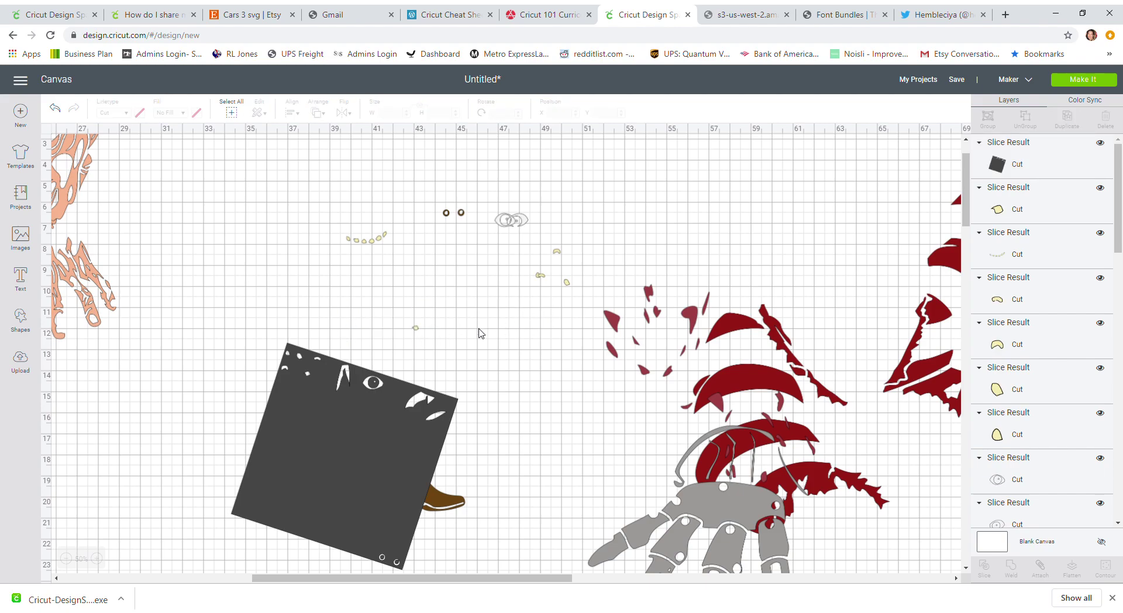
drag(416, 330, 446, 326)
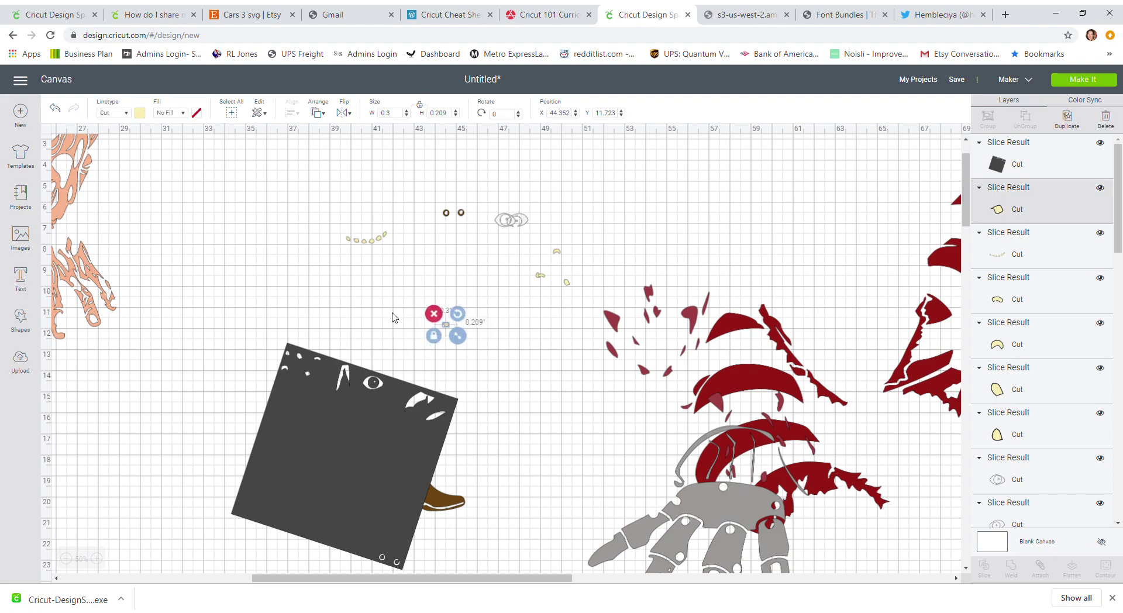
Move the remaining row of yellow pieces to about X 46.66, Y 7.92, and the square to about X 37.87, Y 13.12
drag(364, 246, 510, 256)
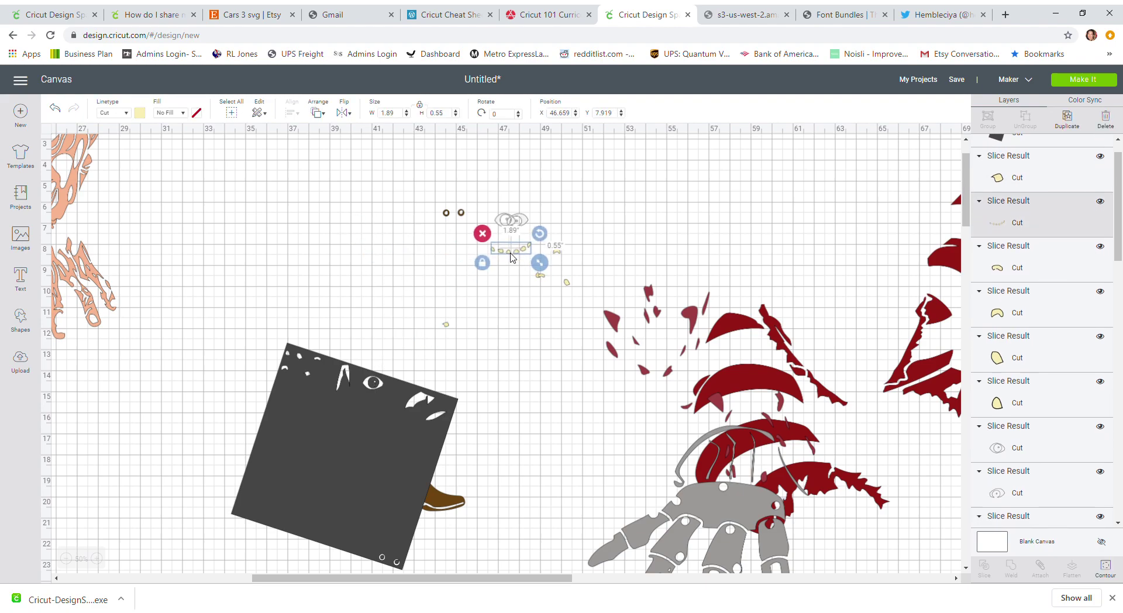
scroll(602, 392, down, 4)
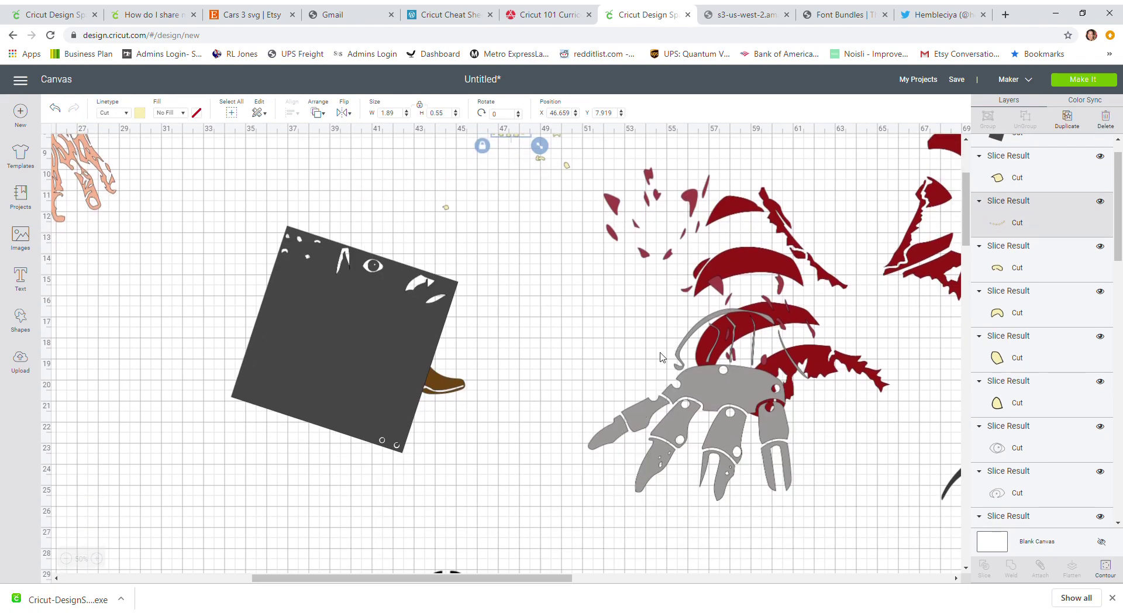
scroll(652, 364, up, 2)
drag(417, 415, 493, 423)
drag(500, 579, 614, 579)
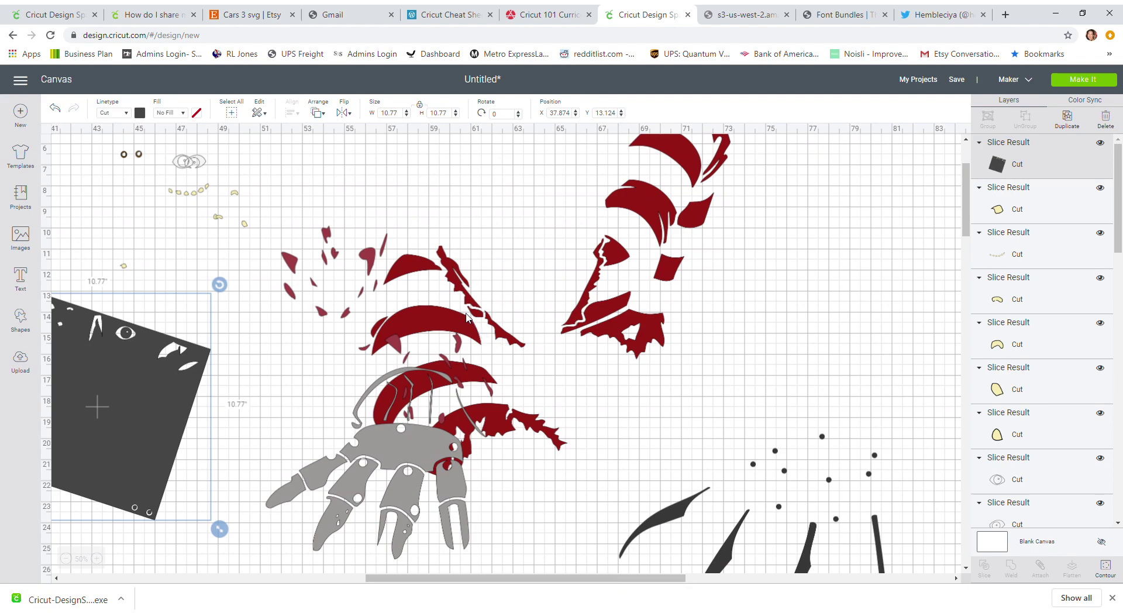
Move the dark-red wound layer off the glove to about X 73.31, Y 8.25, and the square to about X 100.26, Y 21.29
drag(370, 294, 818, 259)
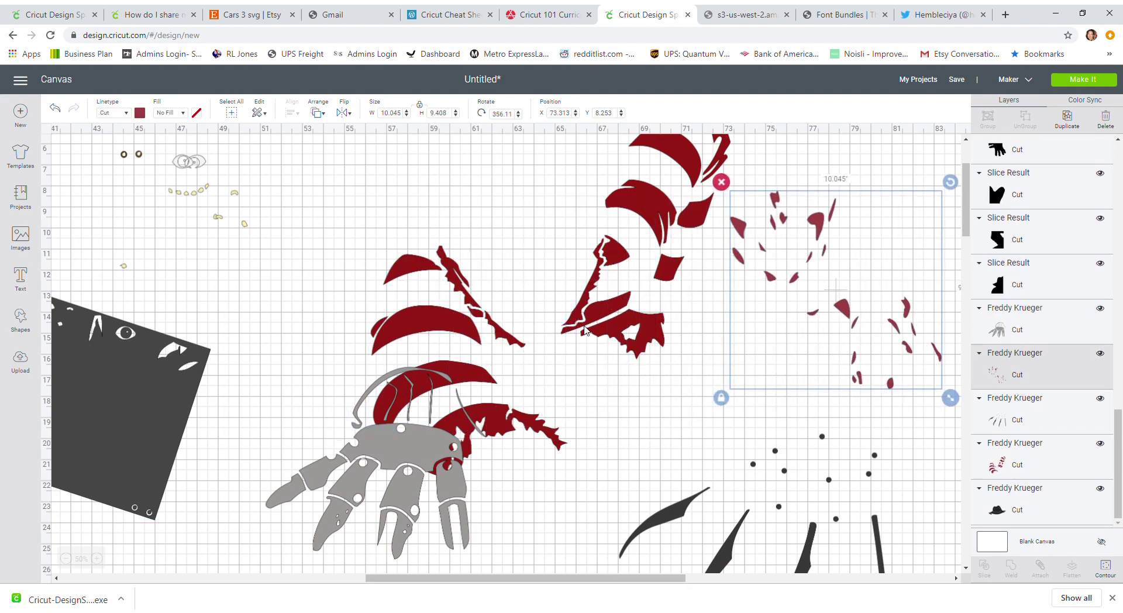
scroll(484, 357, down, 2)
scroll(576, 407, down, 3)
scroll(546, 464, up, 3)
click(73, 559)
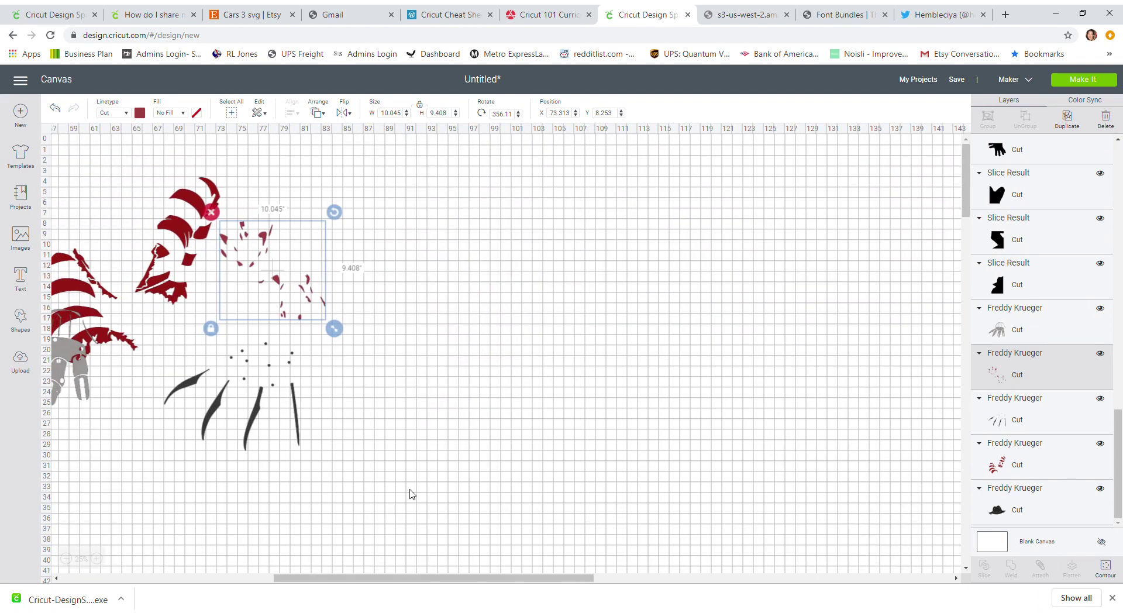
drag(422, 578, 329, 580)
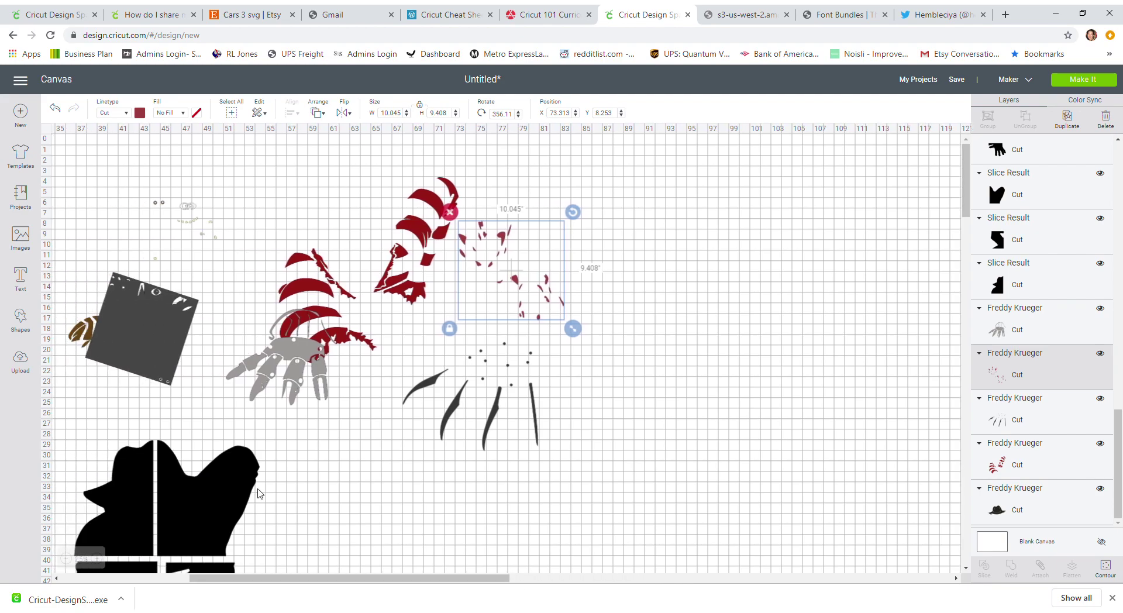
drag(144, 344, 801, 430)
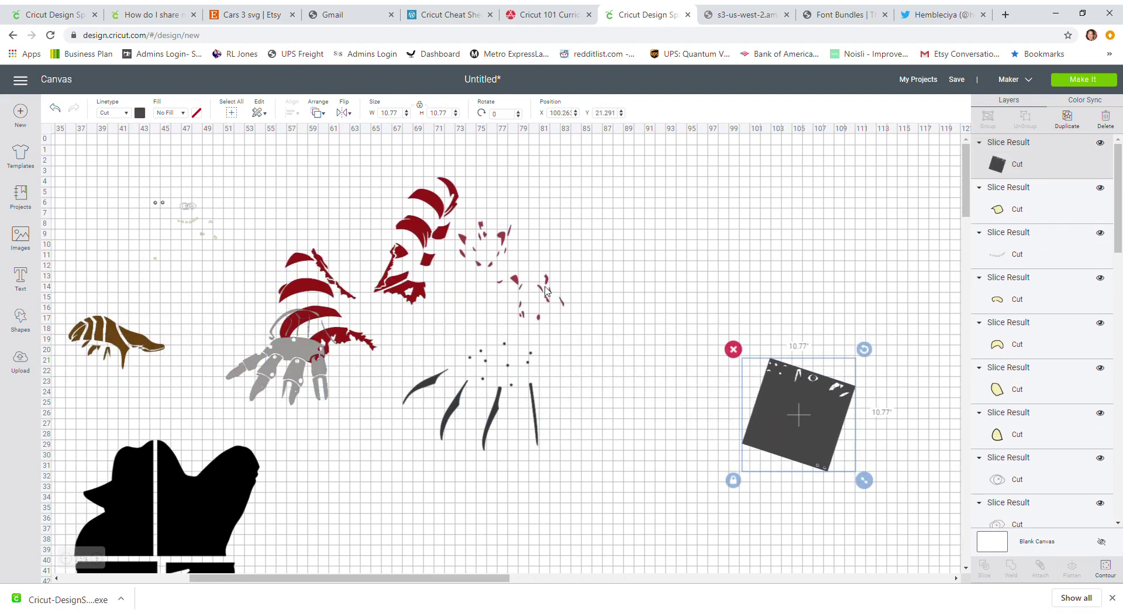
Move the wound layer beyond the small yellow pieces, above the brown piece, and the gray glove to about X 84.55, Y 7.41
click(508, 267)
drag(508, 255, 602, 247)
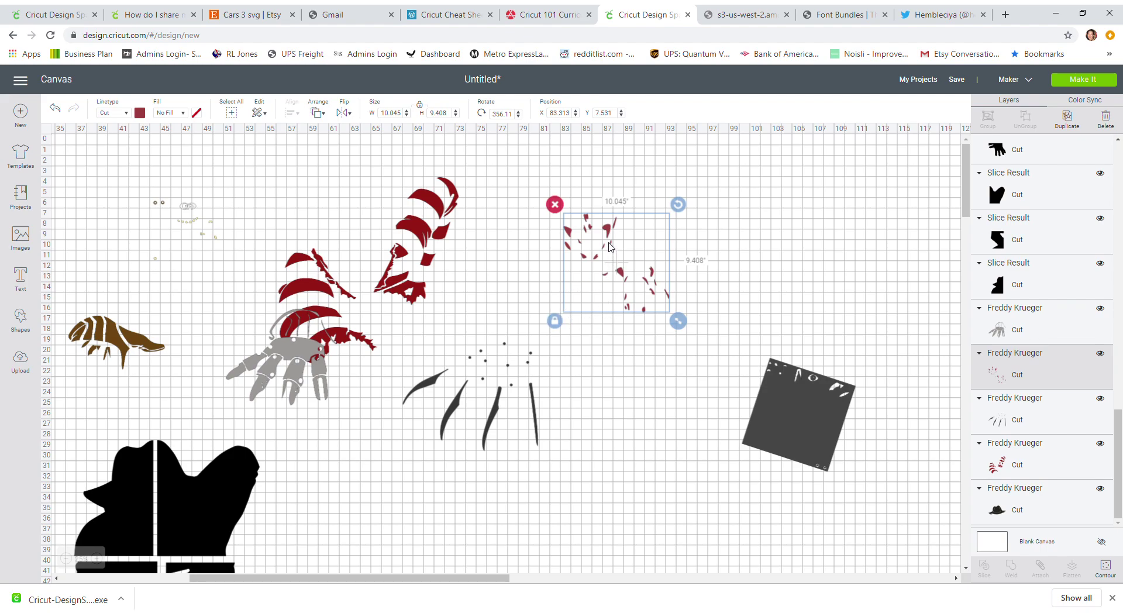
drag(610, 230, 53, 193)
drag(300, 351, 648, 252)
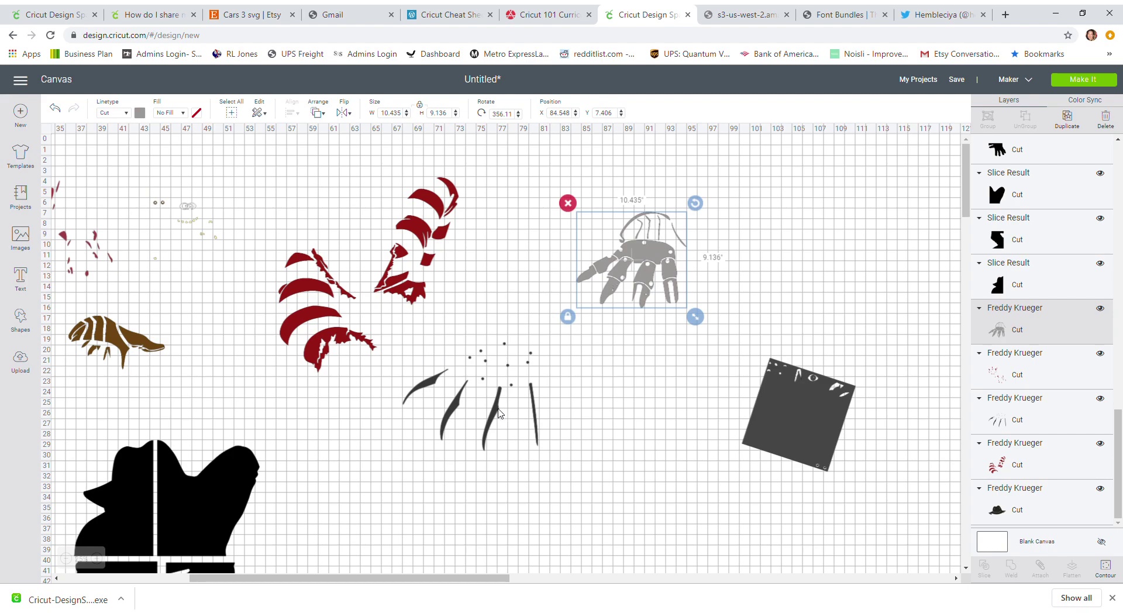
Move the claw layer to about X 74.33, Y 21.81, and duplicate it three times
drag(499, 413, 609, 438)
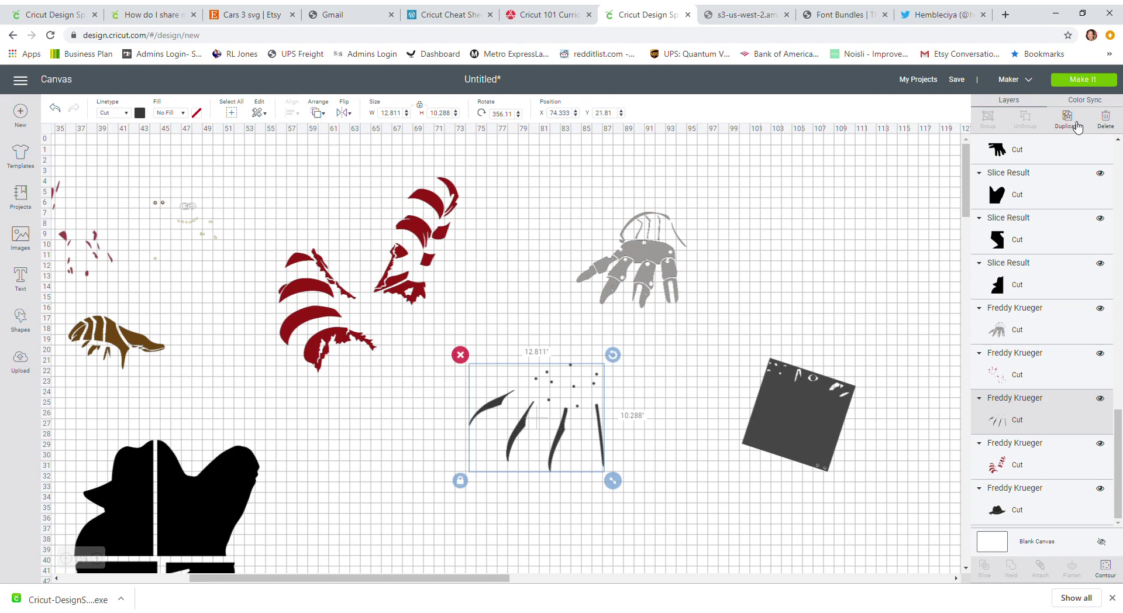
click(1077, 127)
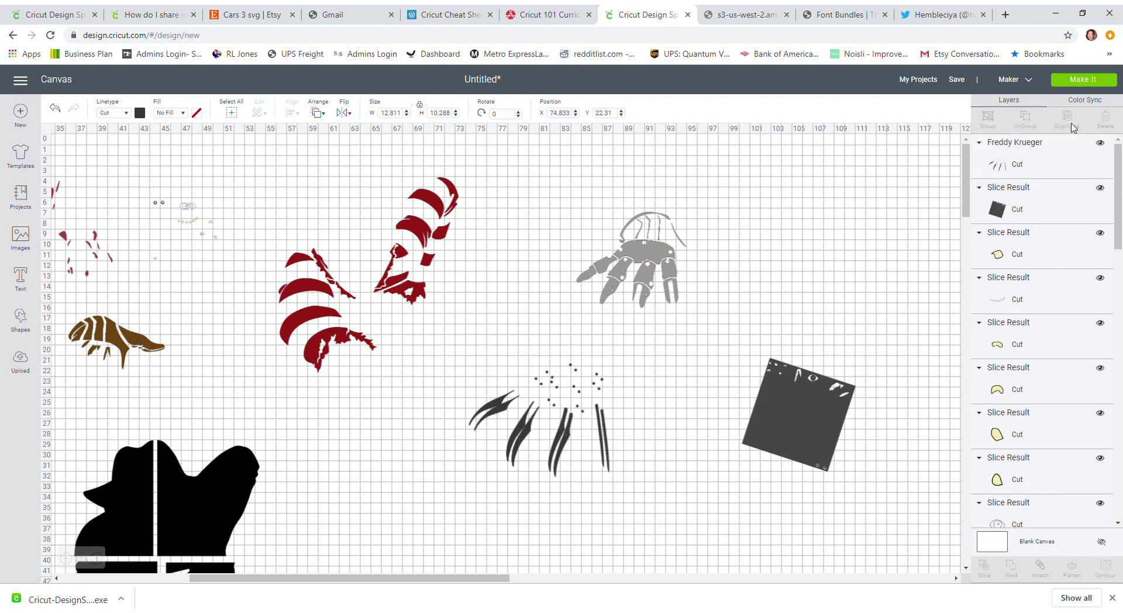
click(1074, 127)
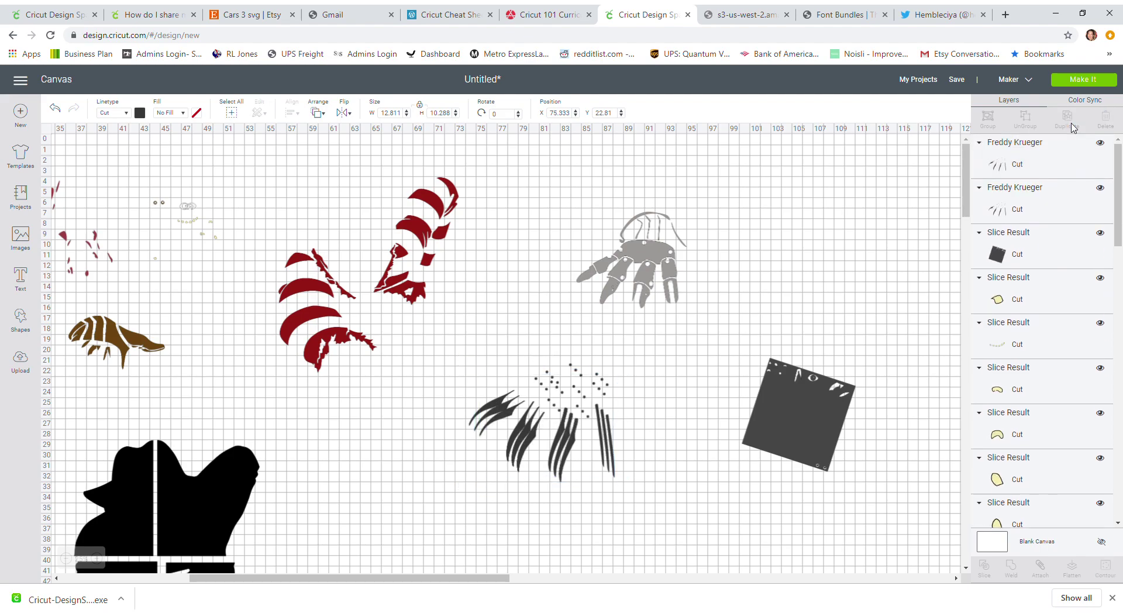
click(1074, 128)
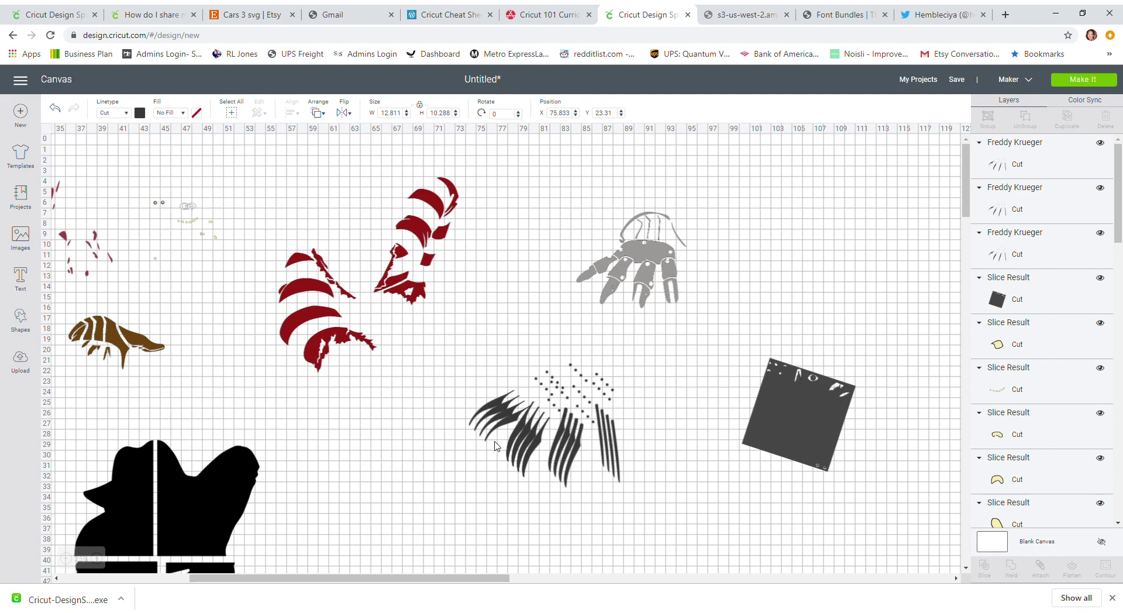
Hide every contour except the second claw on the topmost claw copy and move that claw to about X 85.27, Y 36.51
drag(623, 454, 668, 471)
click(1107, 568)
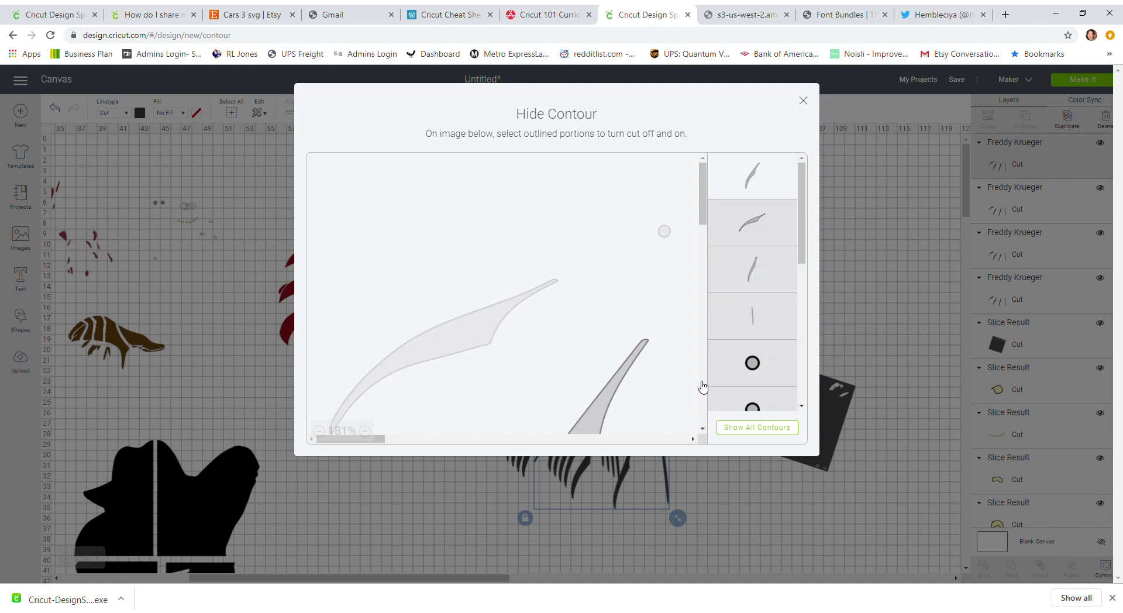
scroll(662, 313, down, 3)
scroll(597, 293, up, 3)
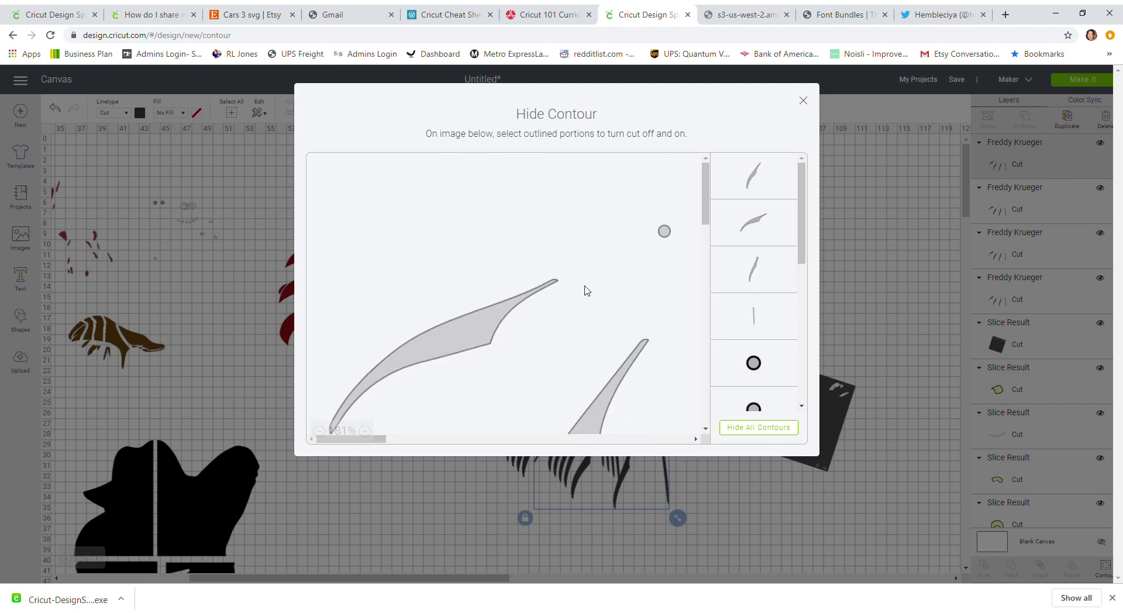
click(319, 431)
click(318, 431)
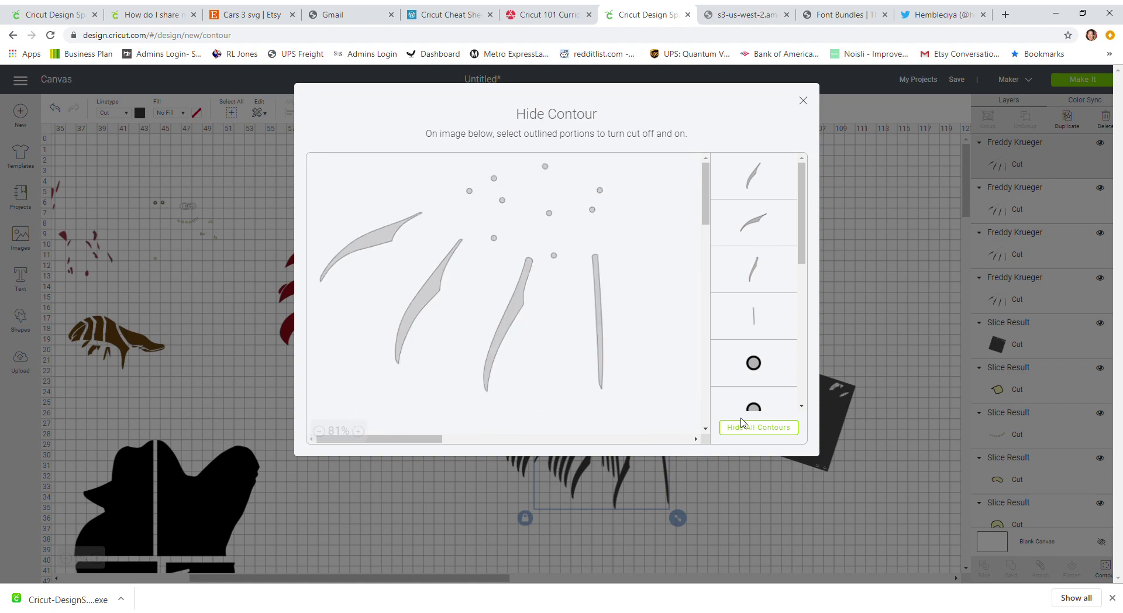
click(760, 427)
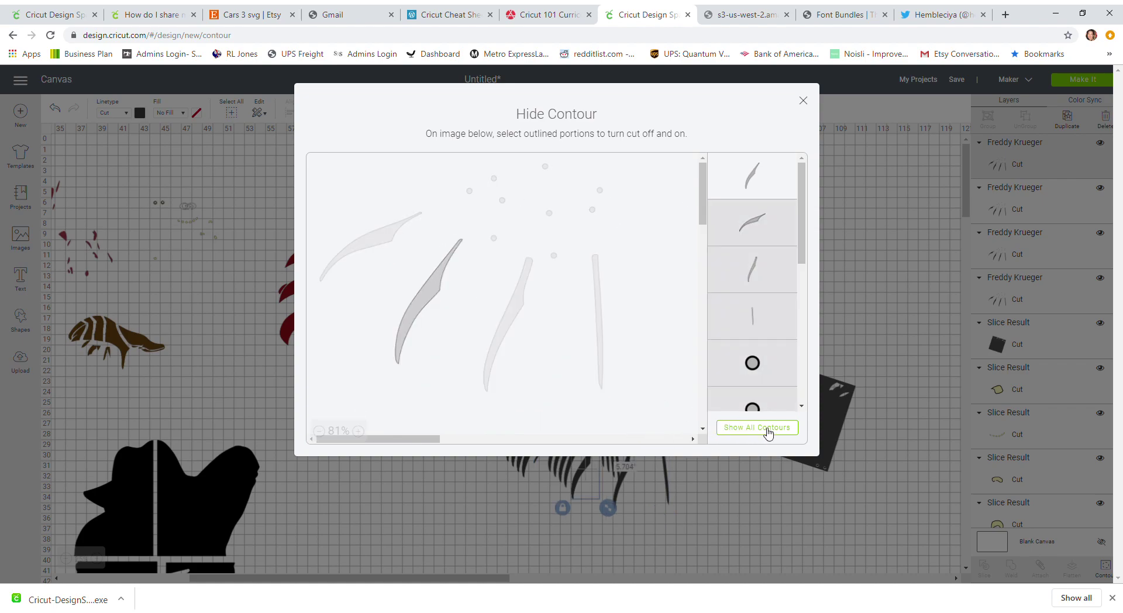
click(769, 433)
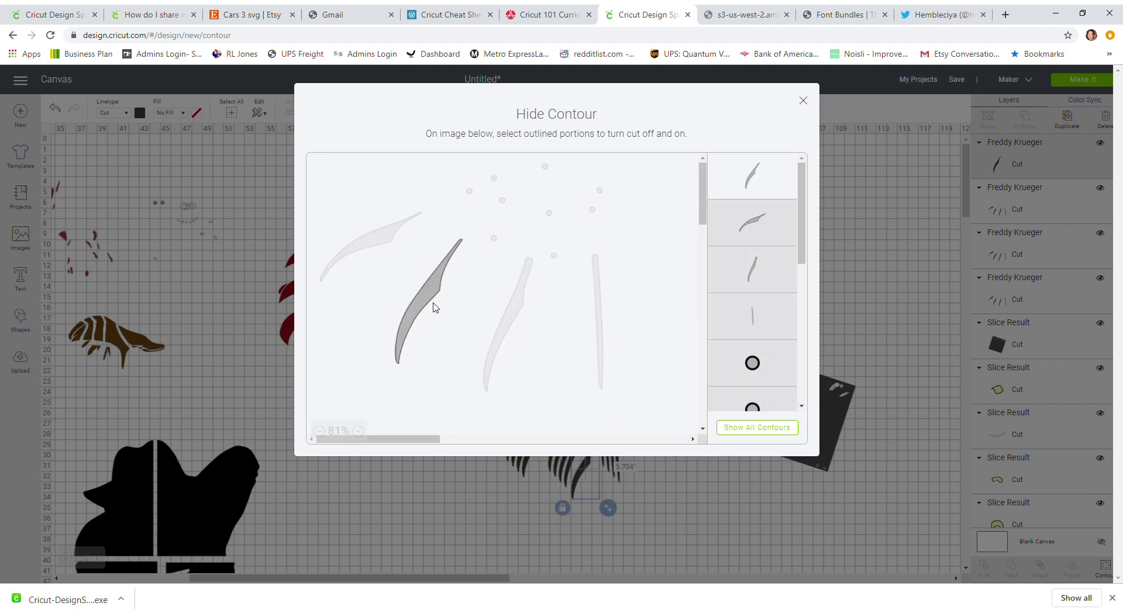
click(804, 102)
drag(589, 467, 599, 544)
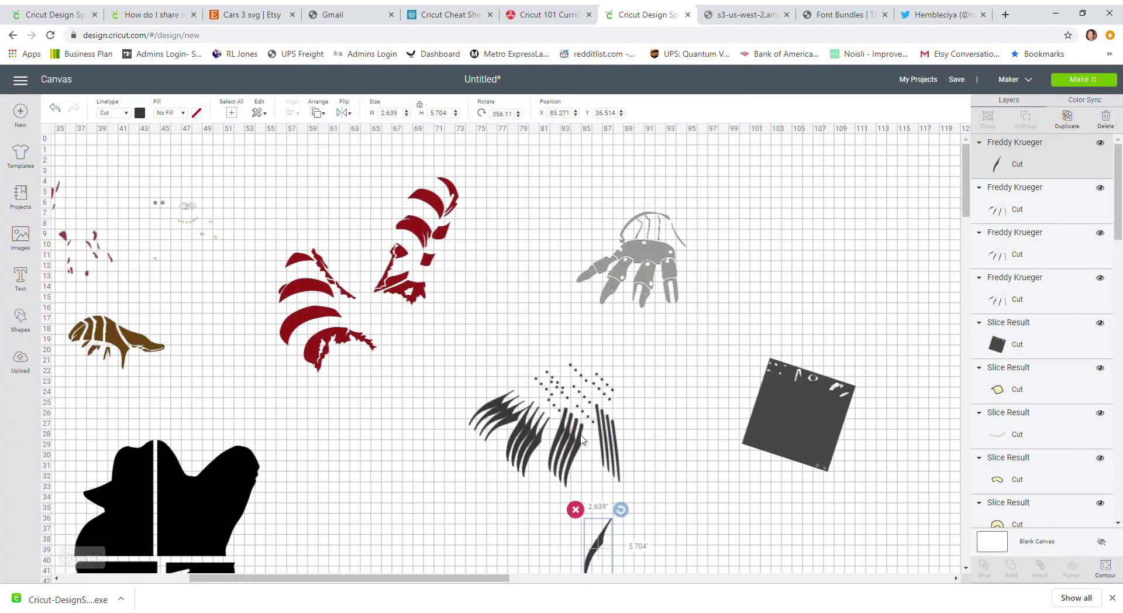
Pull out another claw copy, hide every contour except the first claw, and place it beside the isolated second claw at about X 82.06
drag(581, 440, 677, 458)
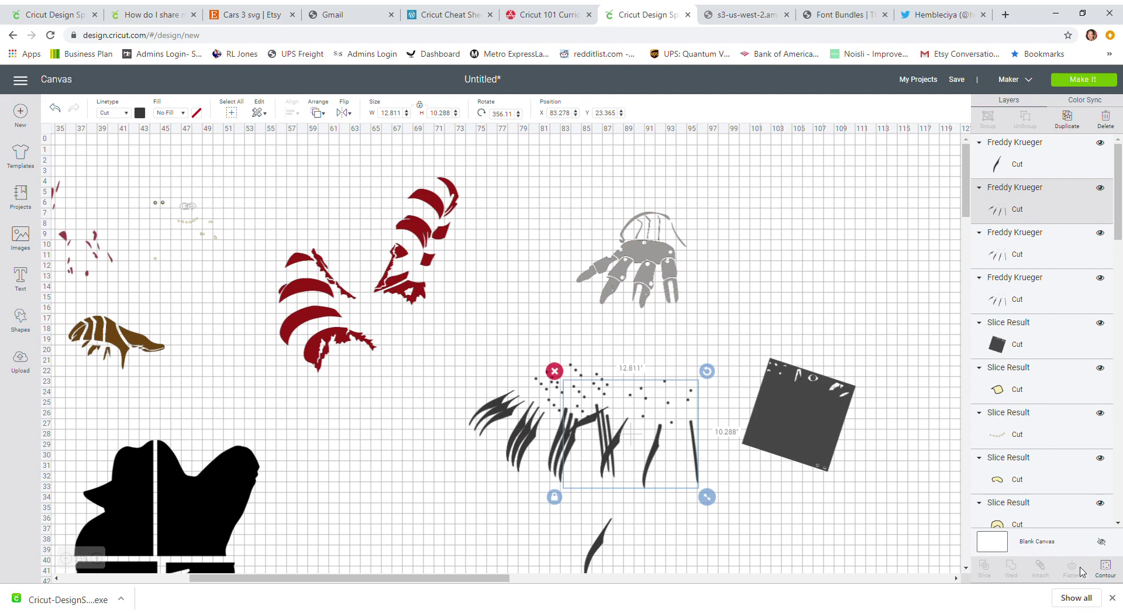
click(1104, 567)
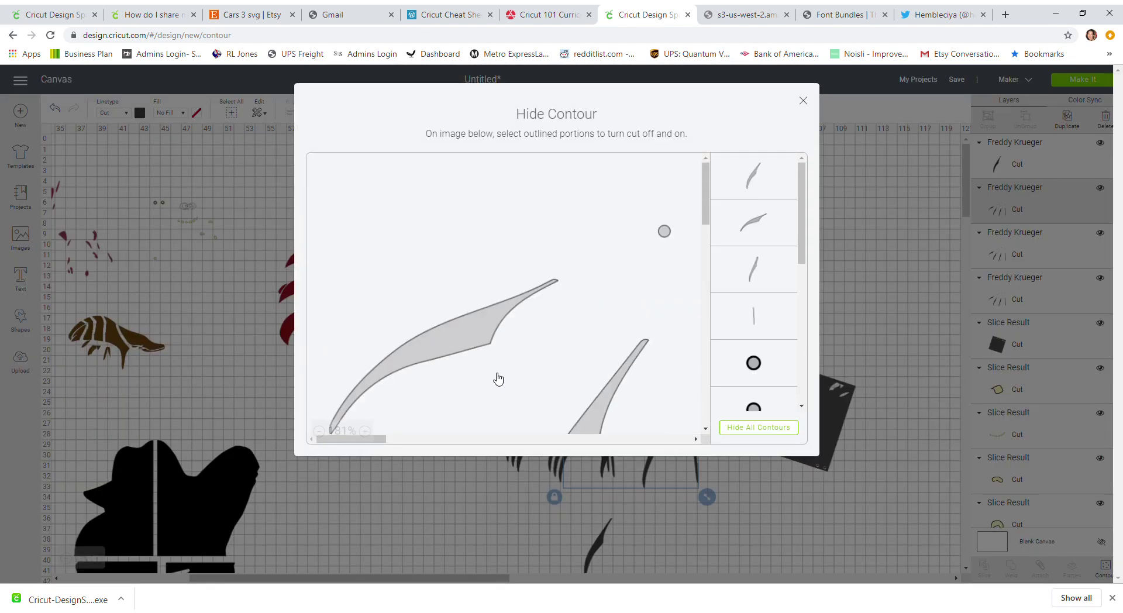
click(477, 339)
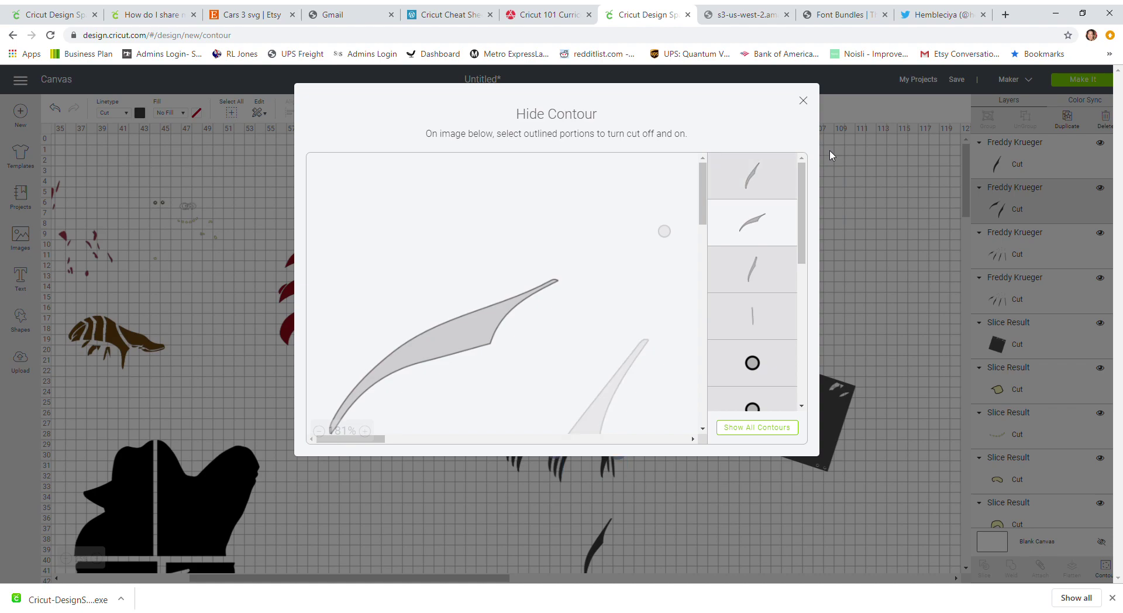
click(810, 104)
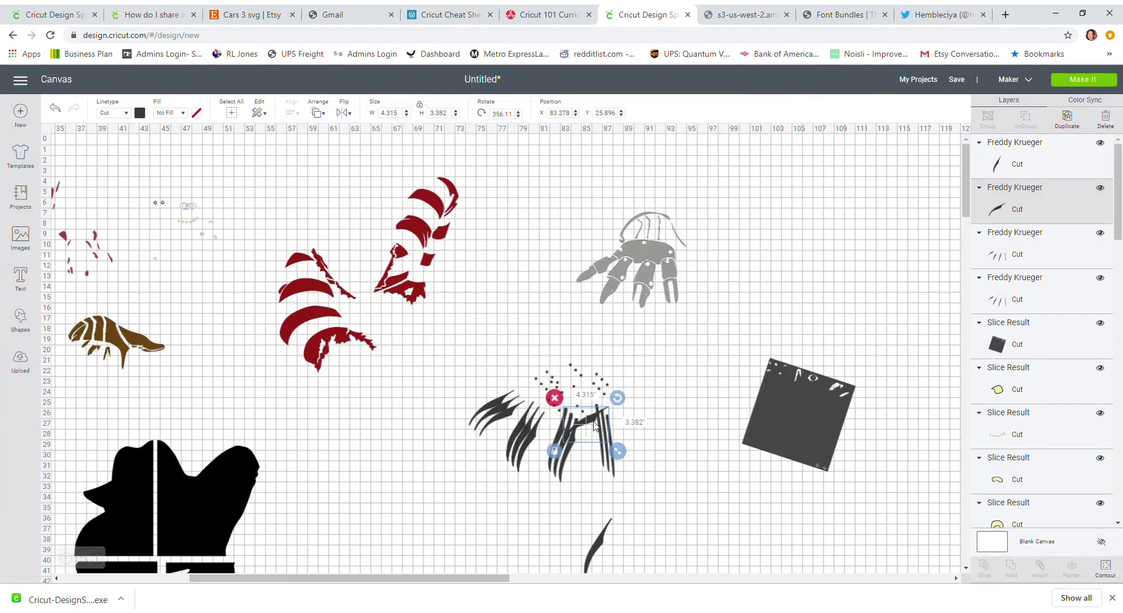
drag(588, 422, 574, 544)
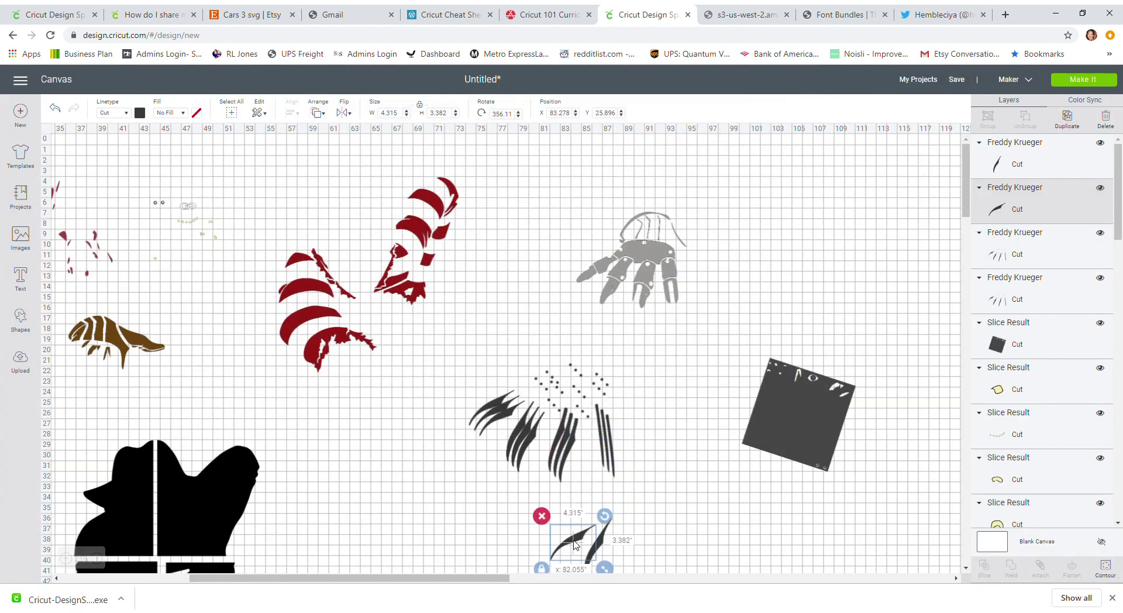
Hide every contour except the third claw on the next claw copy and move that claw to about X 87.98, Y 36.34
click(569, 443)
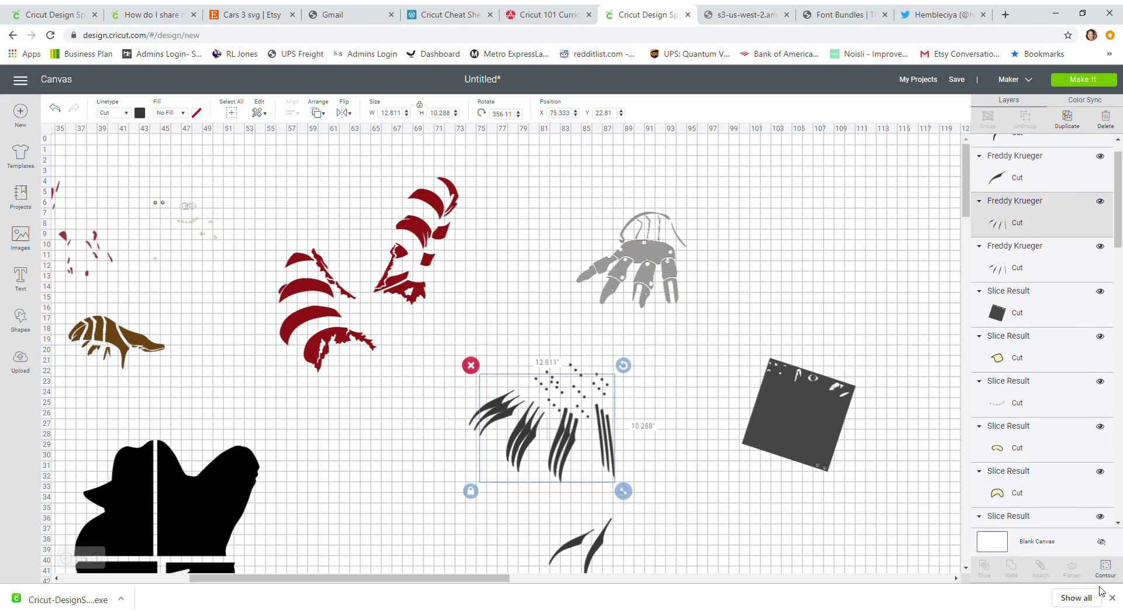
click(1110, 568)
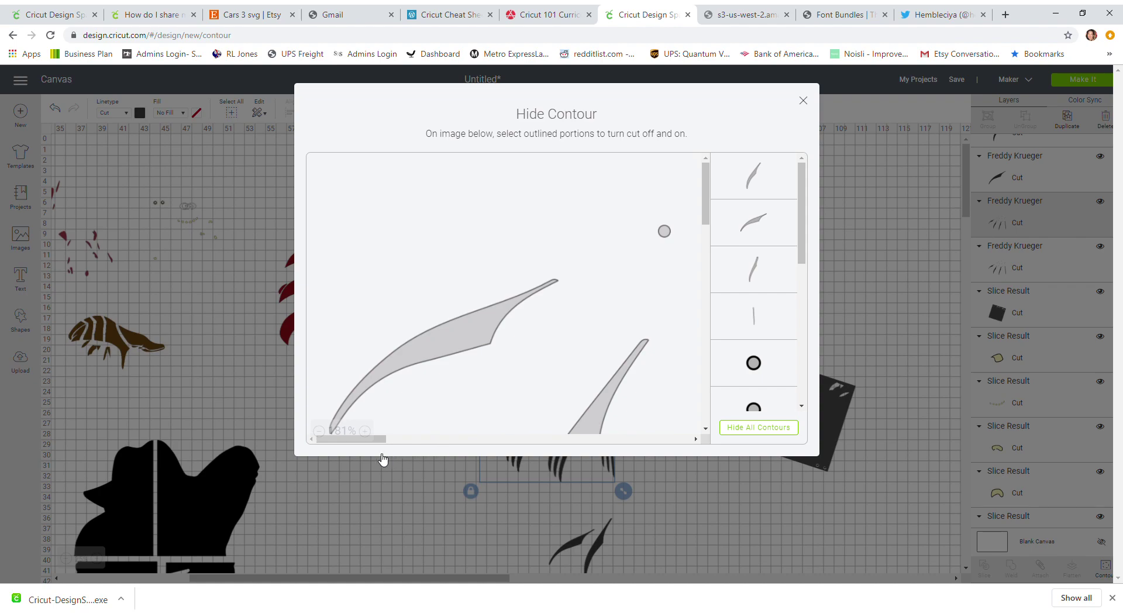
click(319, 431)
click(320, 431)
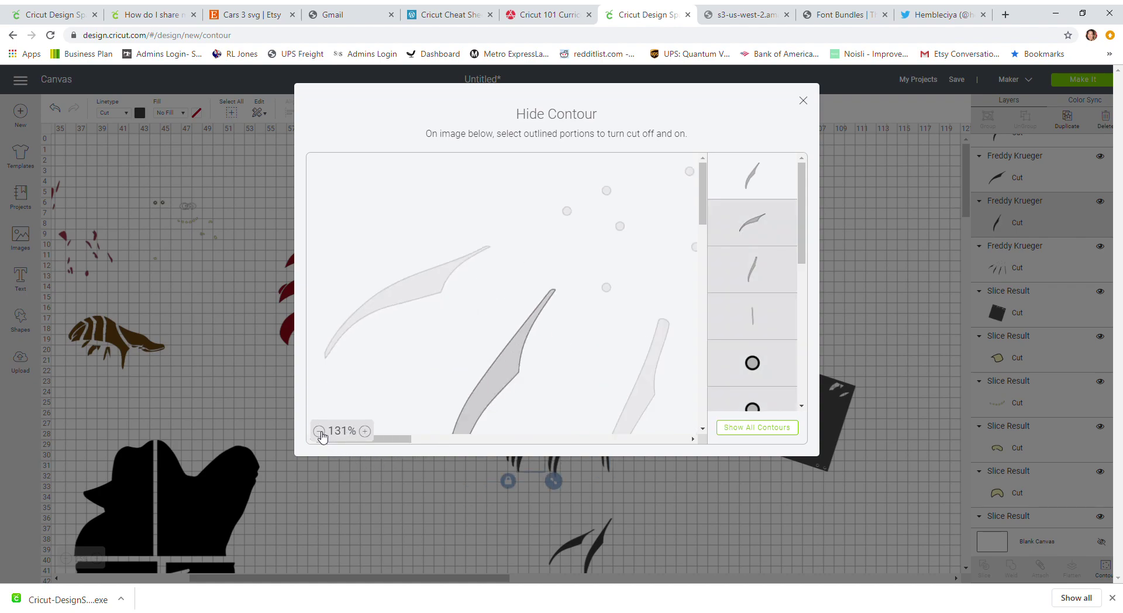
click(320, 431)
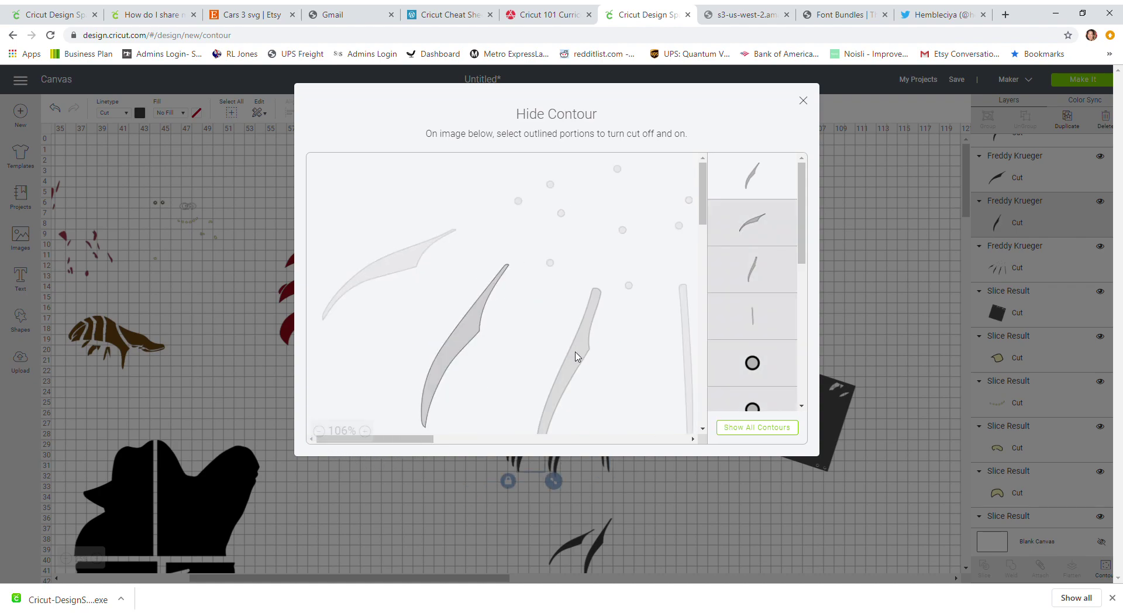
click(455, 379)
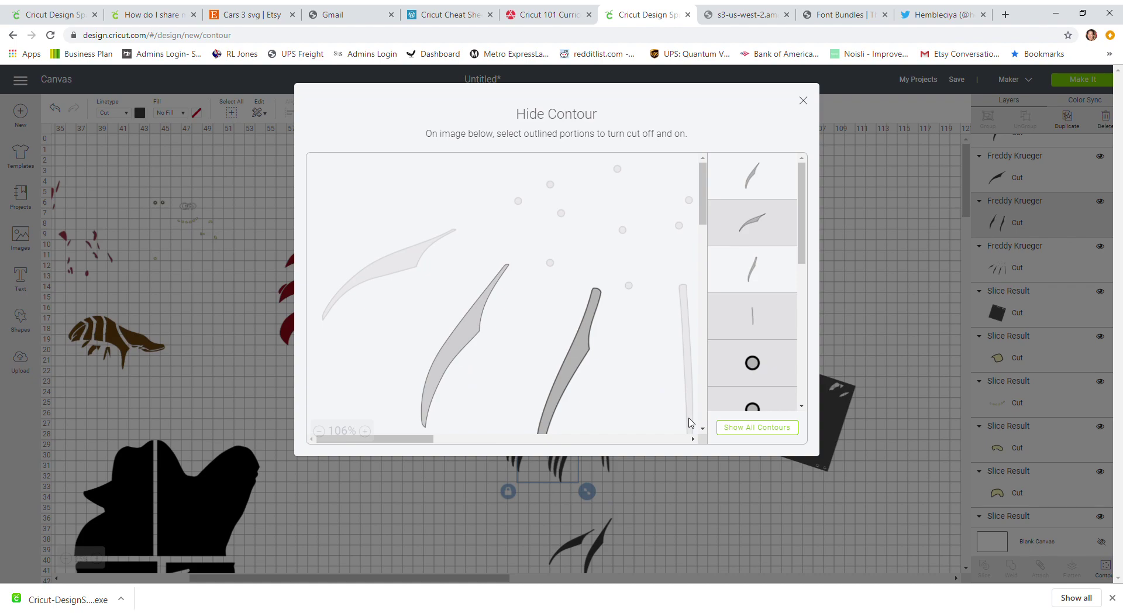
click(566, 383)
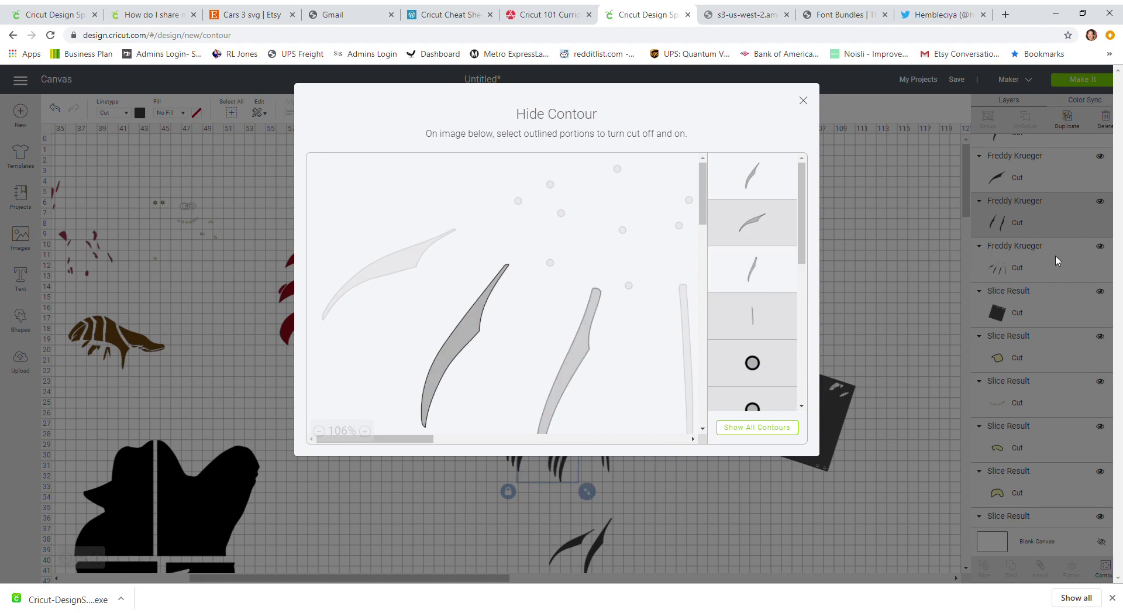
click(806, 102)
drag(577, 445, 631, 544)
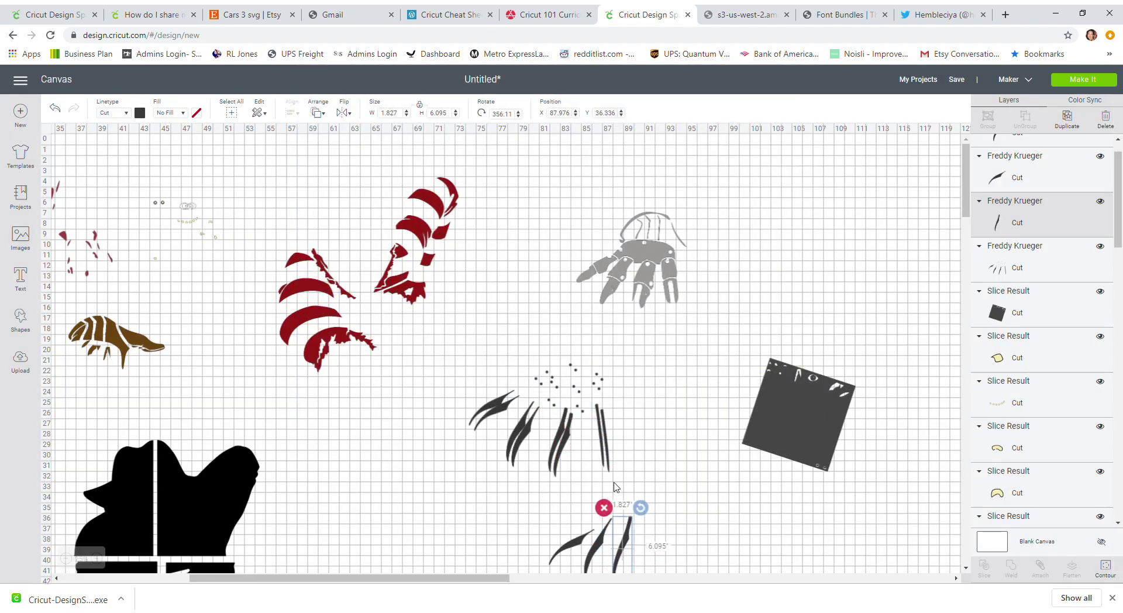
Hide every contour except the straight fourth claw on another claw copy and place it beside the isolated third claw
click(609, 446)
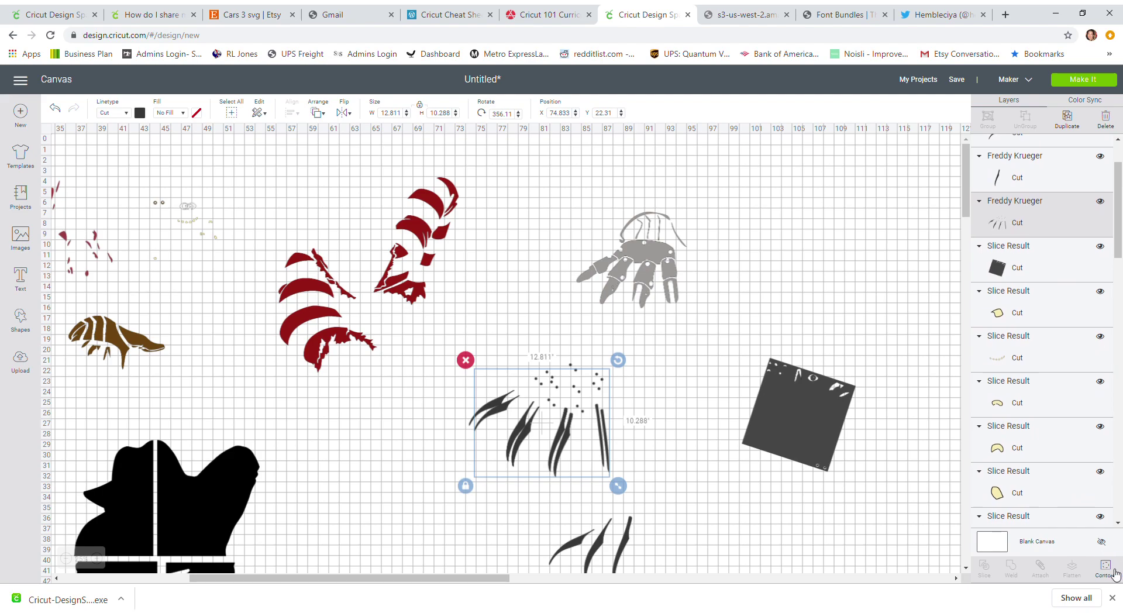
click(1116, 573)
click(777, 434)
click(611, 374)
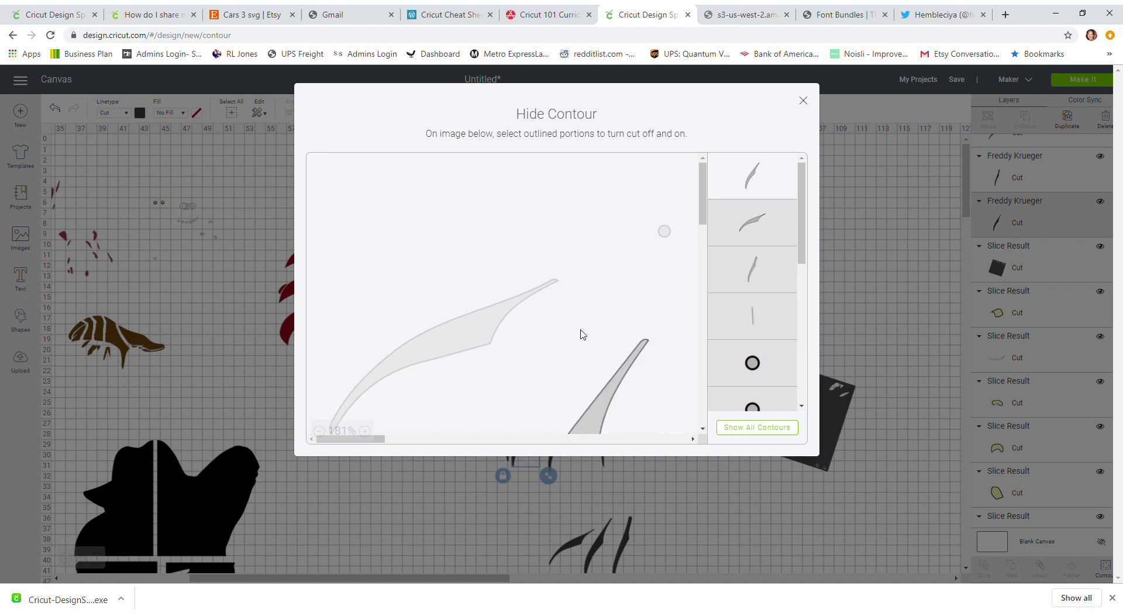
scroll(579, 332, down, 3)
drag(385, 443, 417, 444)
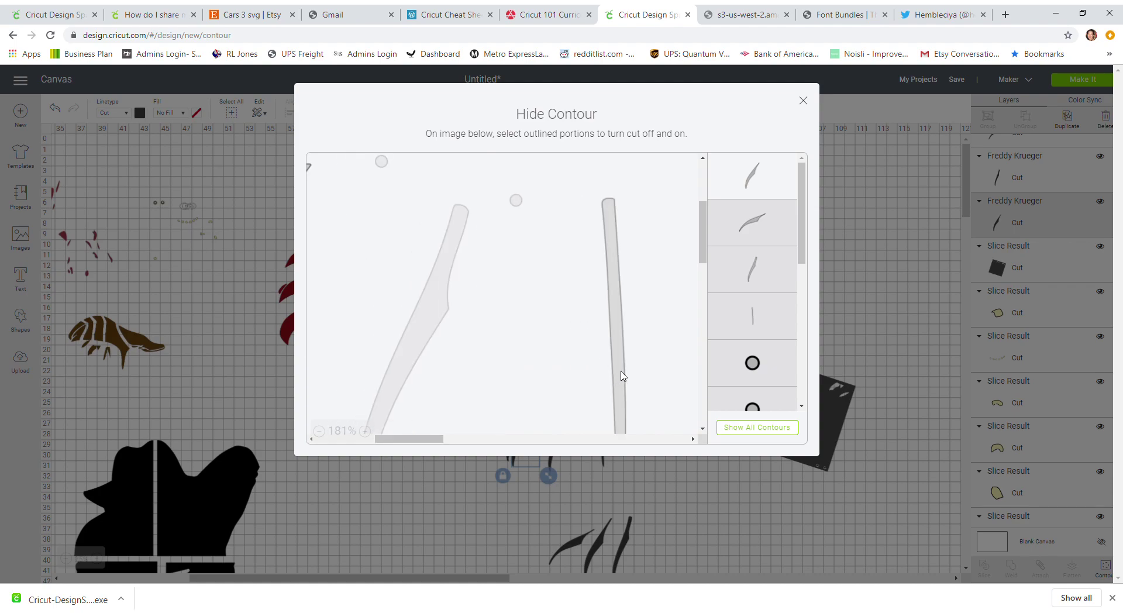
drag(436, 439, 390, 440)
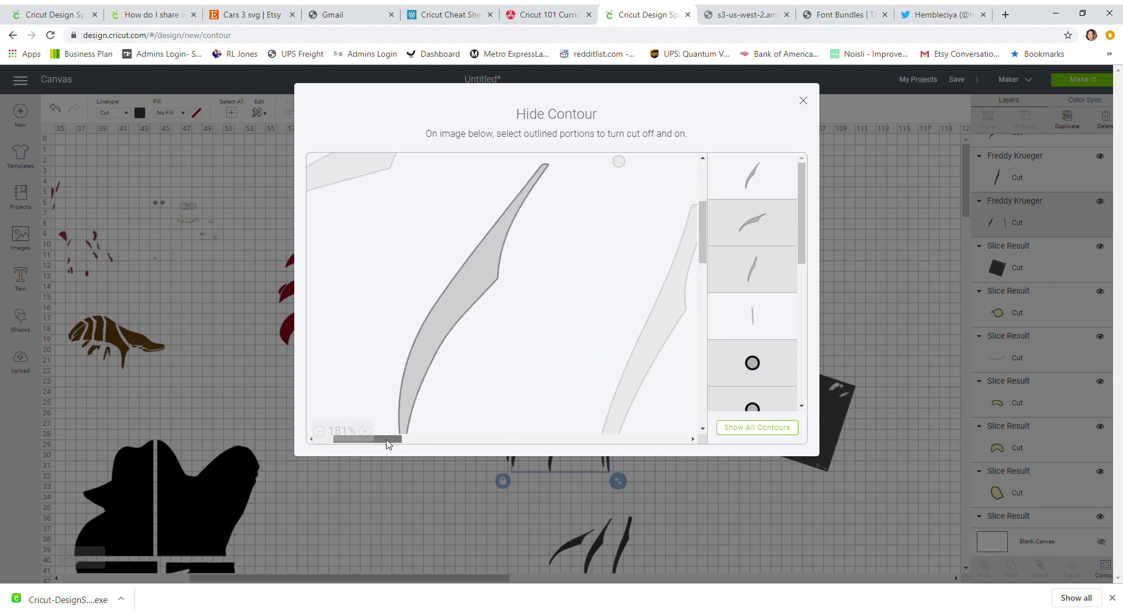
click(488, 287)
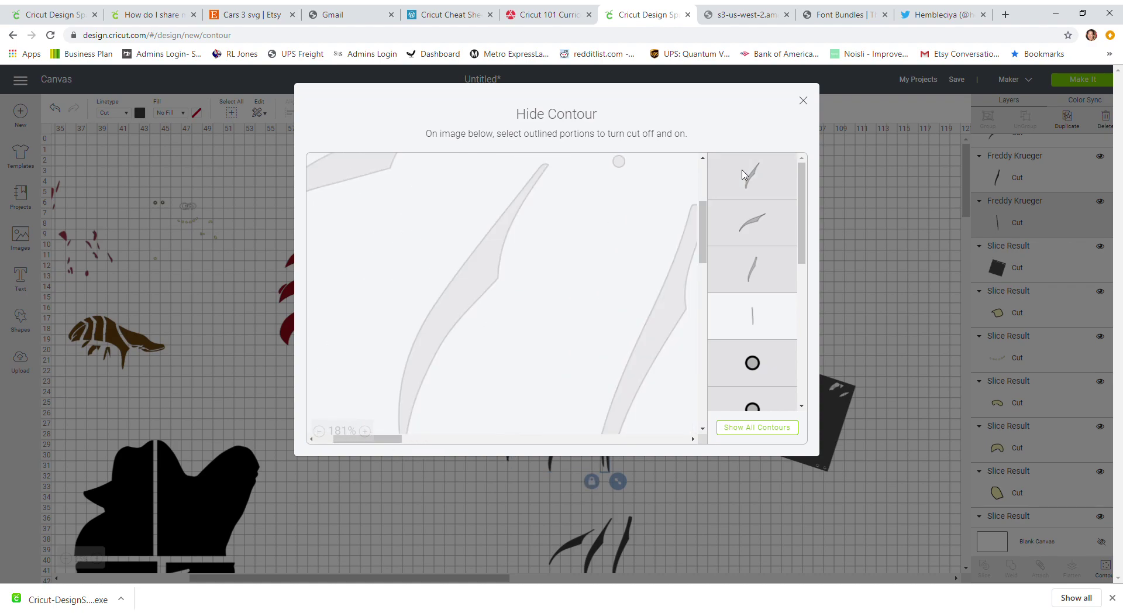
click(804, 102)
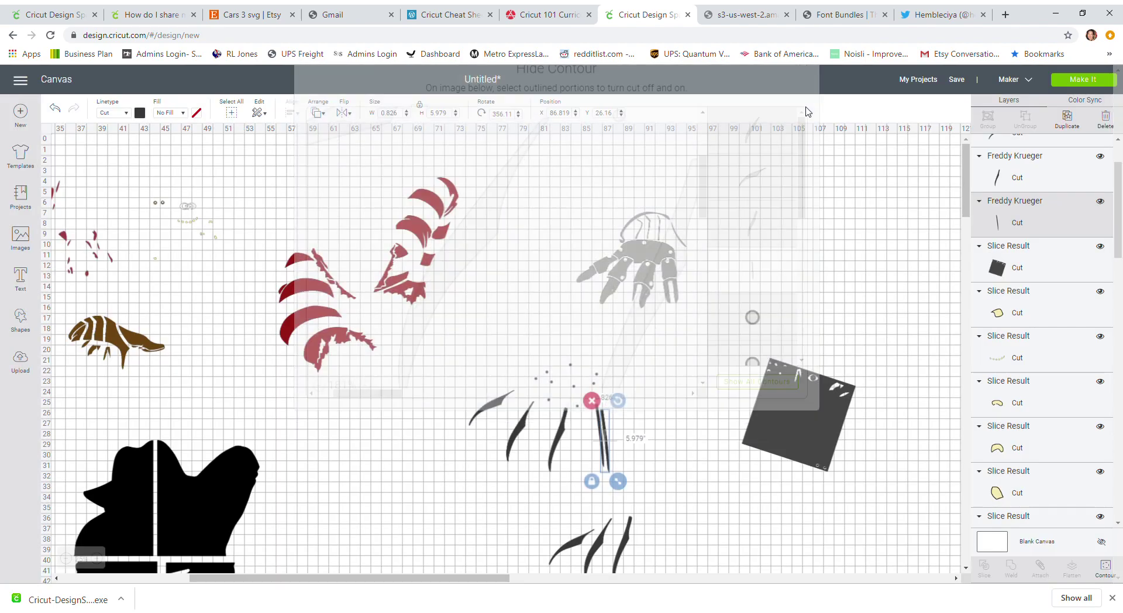
drag(606, 436, 656, 556)
Hide every contour except one small dot on the remaining claw layer and move the dot to about X 84.23, Y 24.07
click(602, 436)
click(1105, 568)
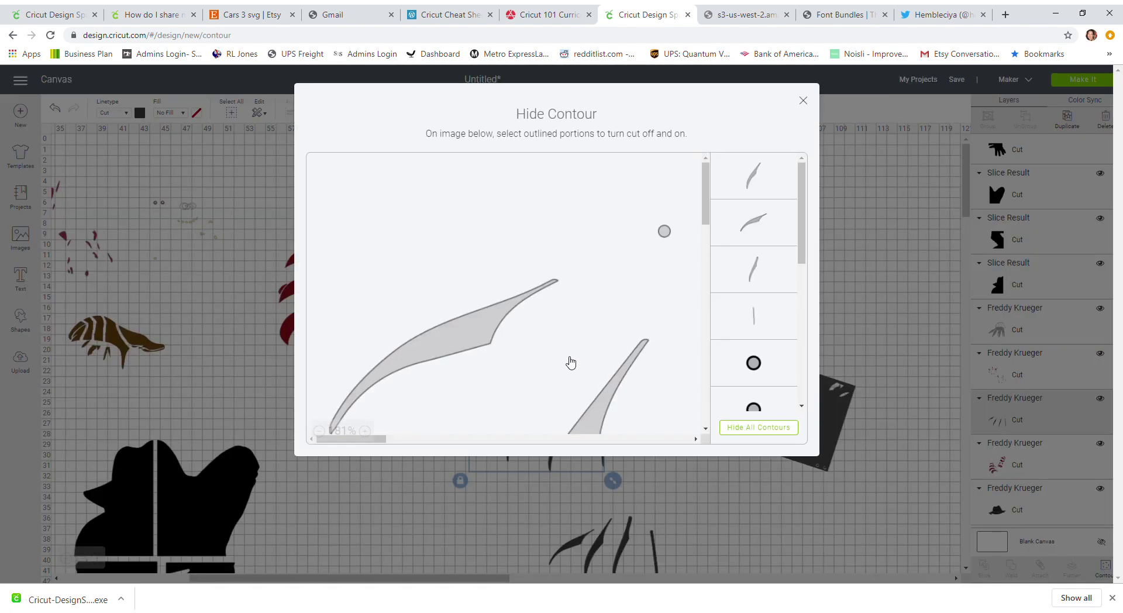
click(641, 274)
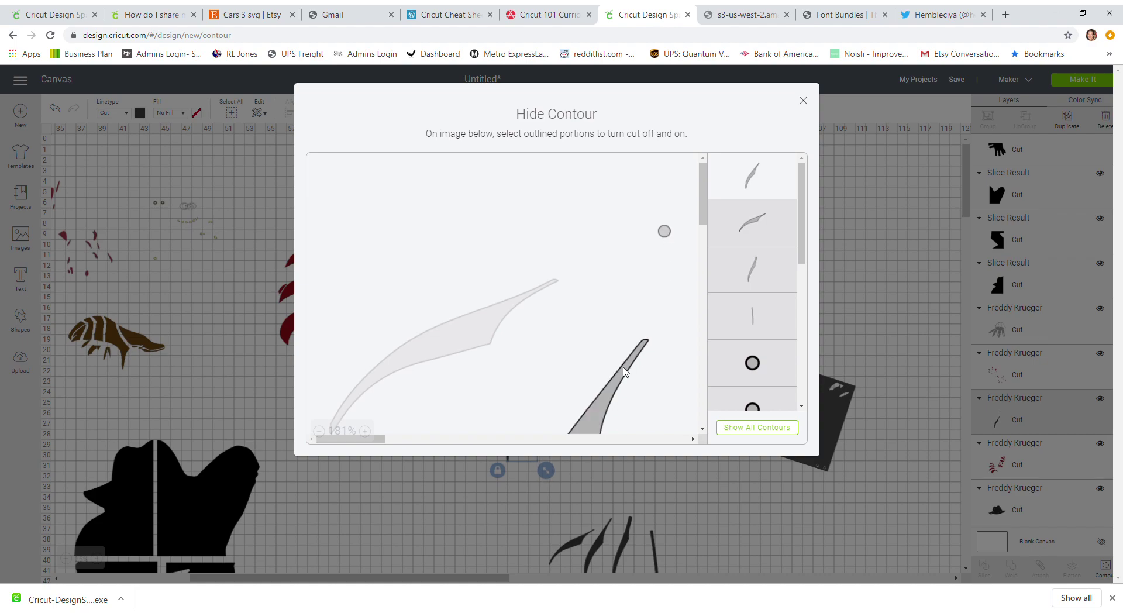
click(795, 195)
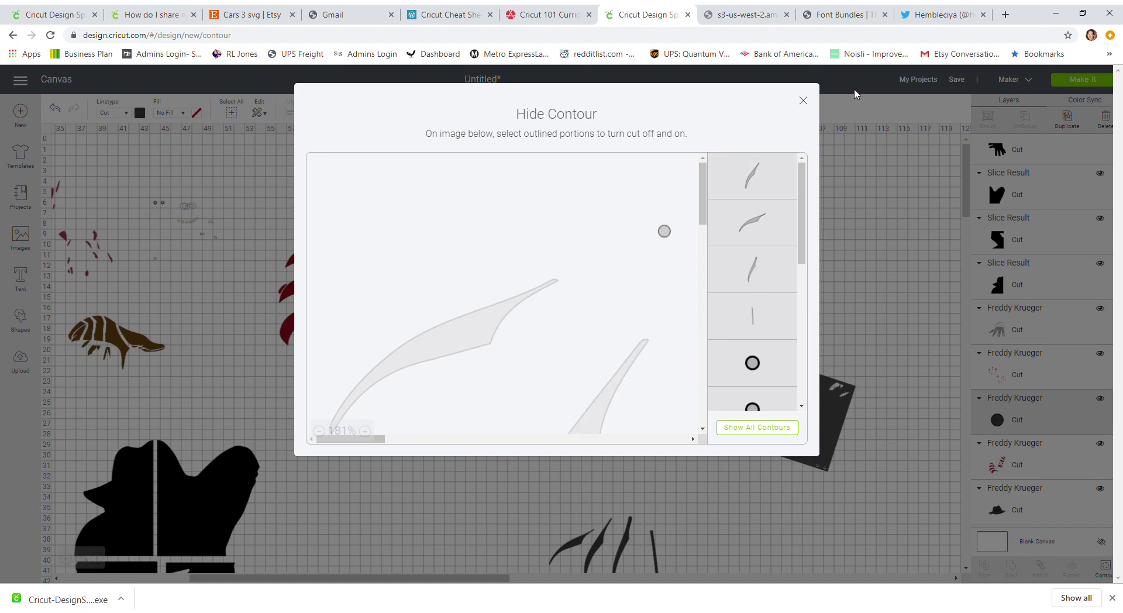
click(804, 104)
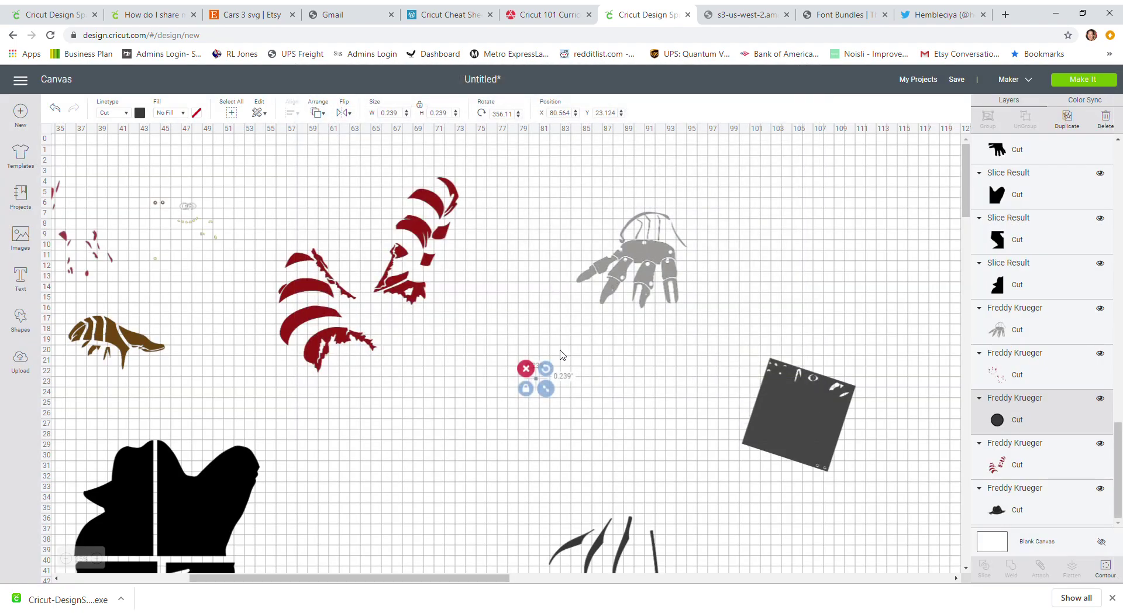
drag(537, 380, 578, 395)
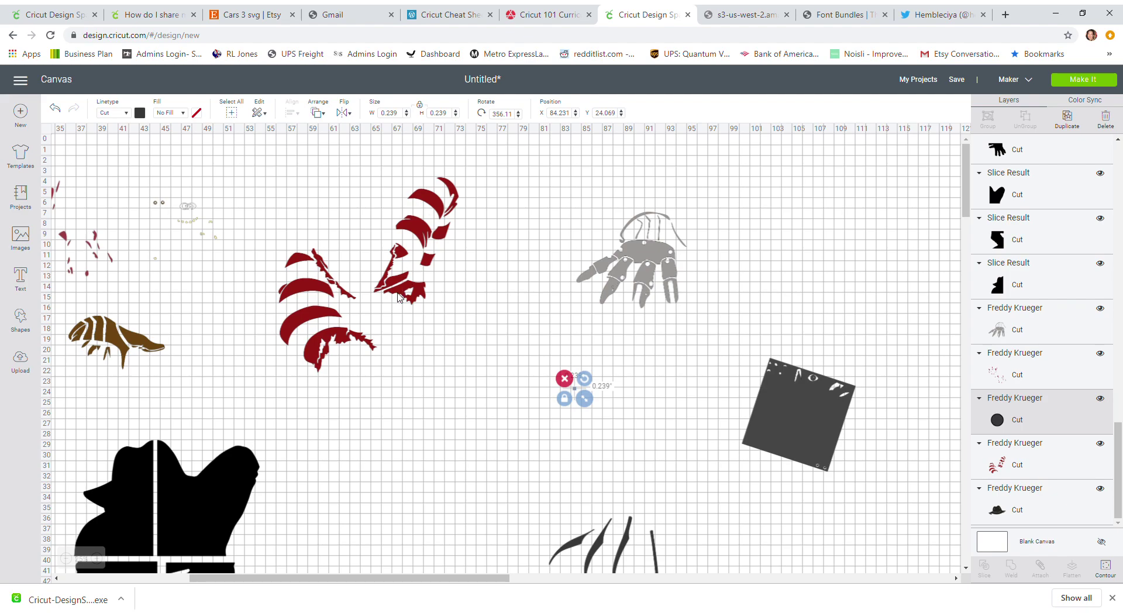
Duplicate the small black dot eight times to form a diagonal row of dots, and clear the selection
click(1069, 124)
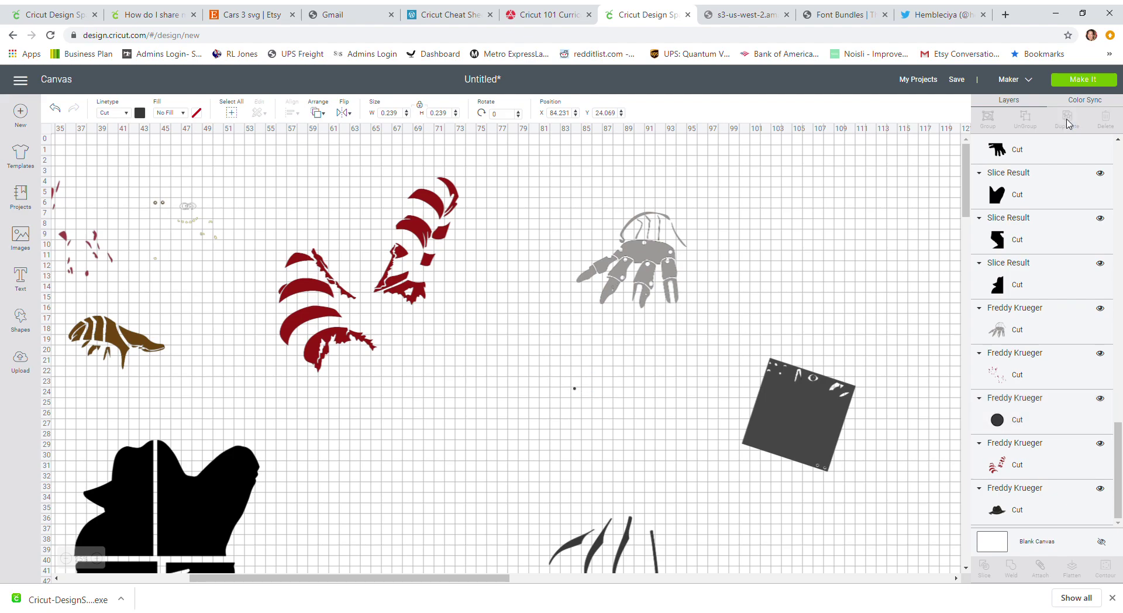
click(1067, 123)
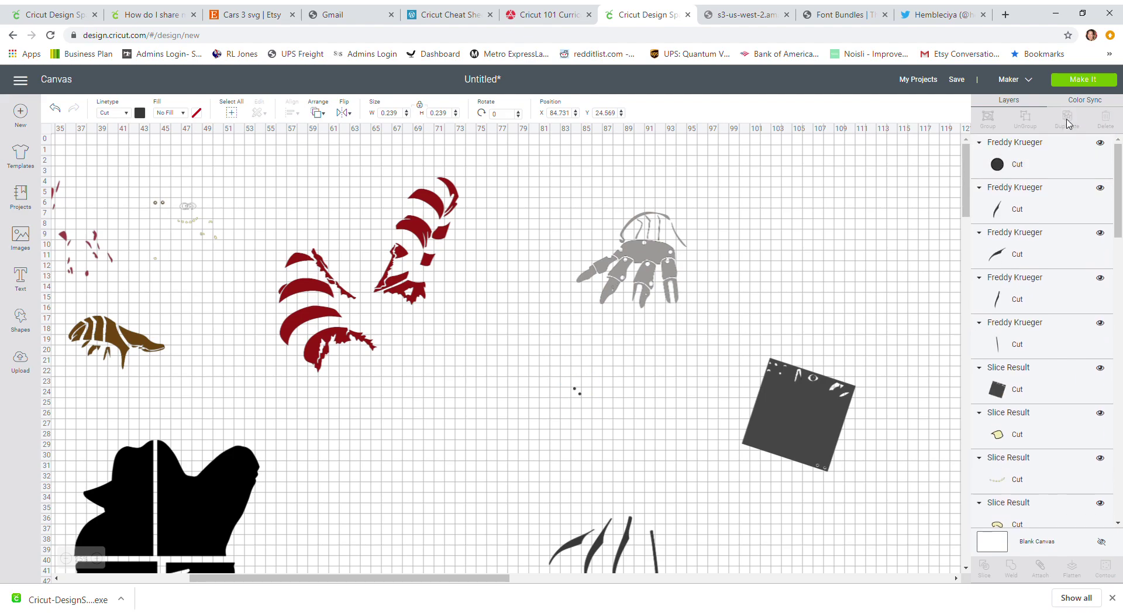
click(1068, 123)
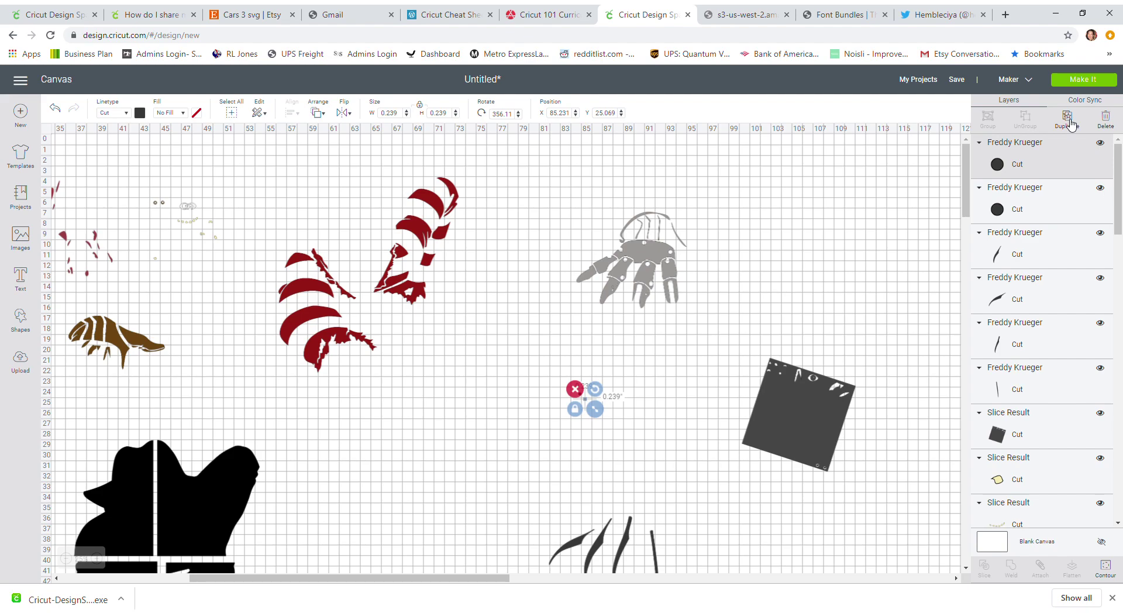
click(1069, 123)
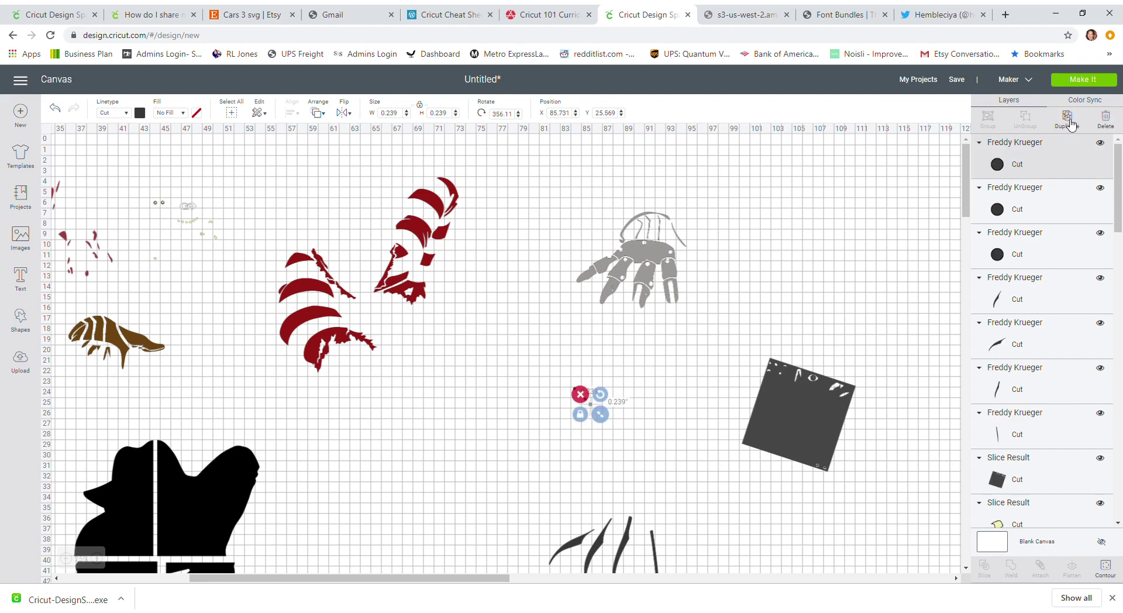
click(1068, 123)
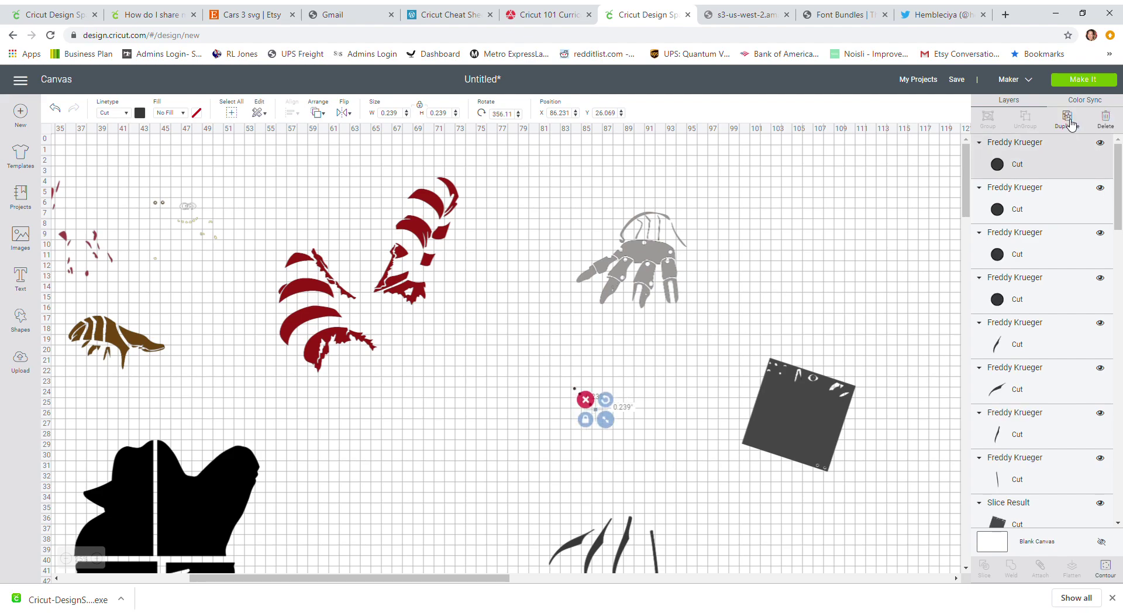
click(1068, 123)
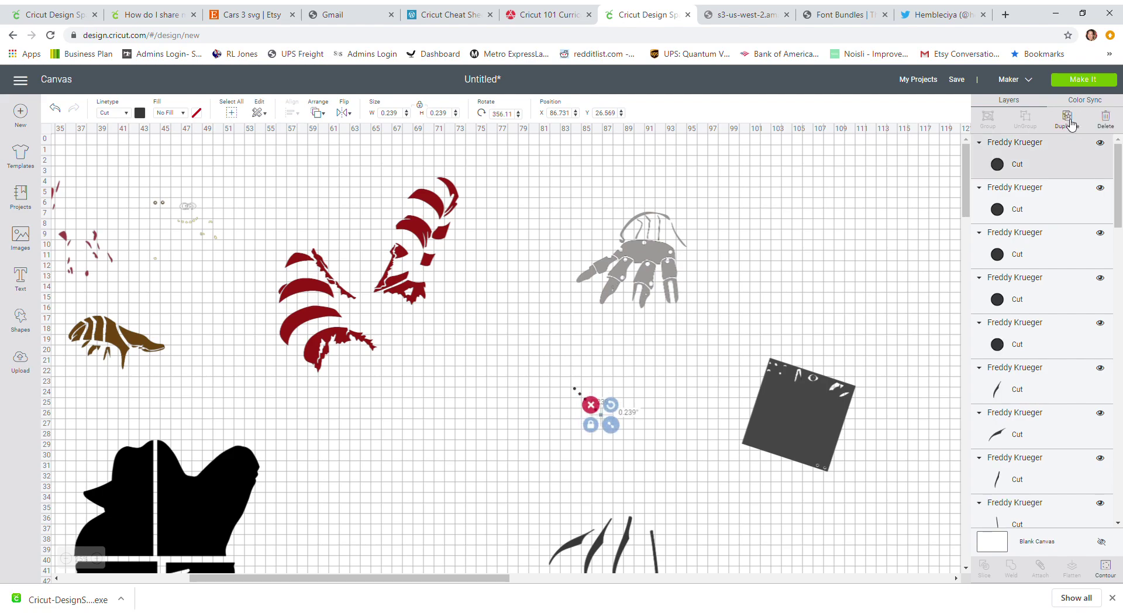
click(1068, 123)
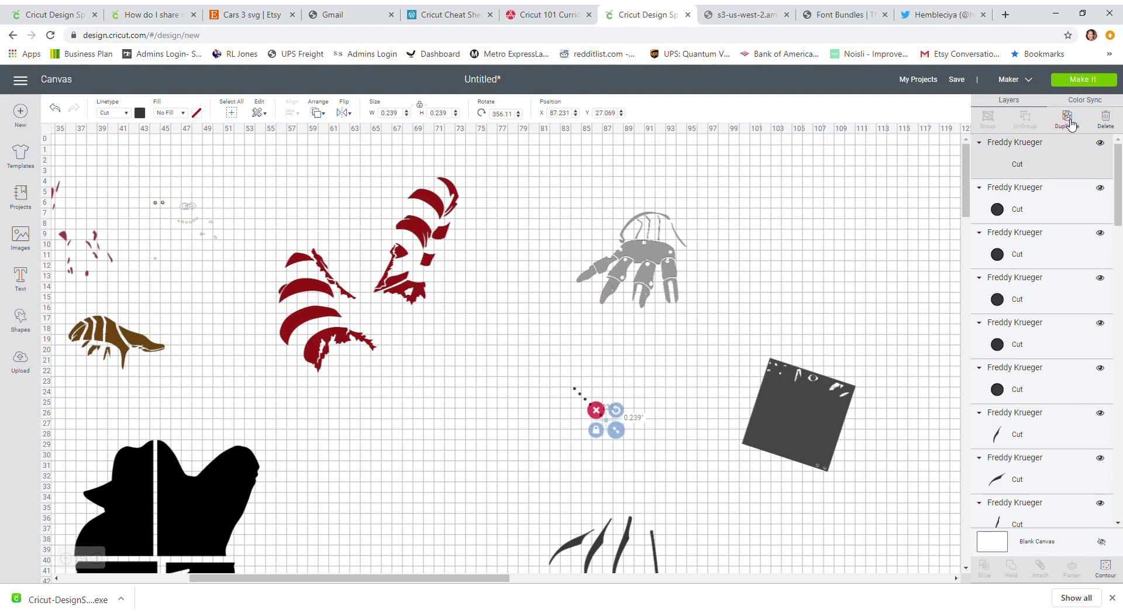
click(1068, 123)
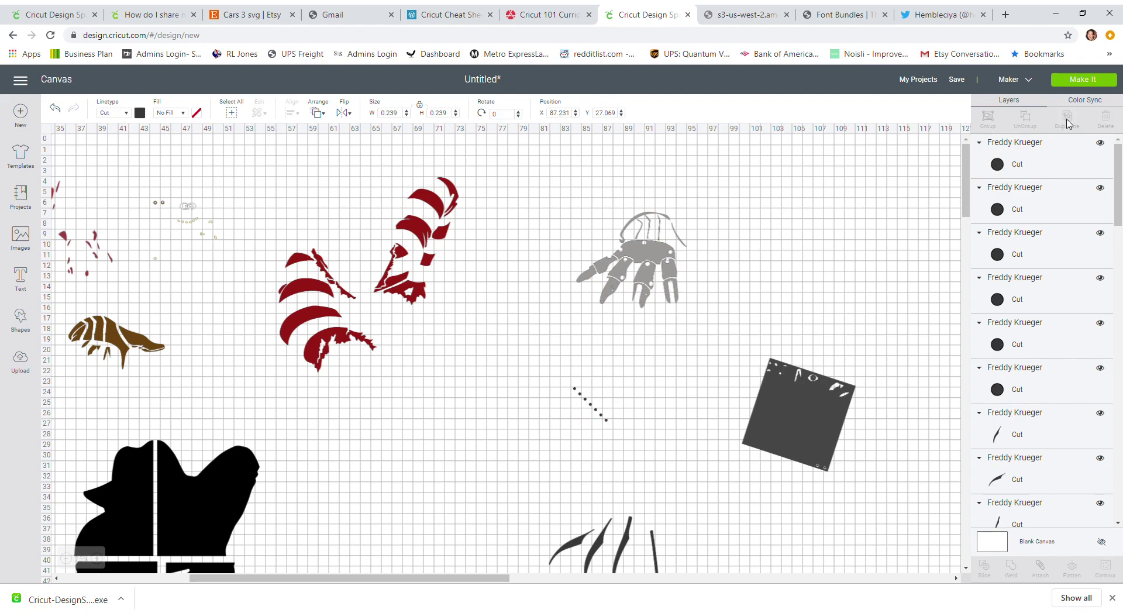
click(1069, 122)
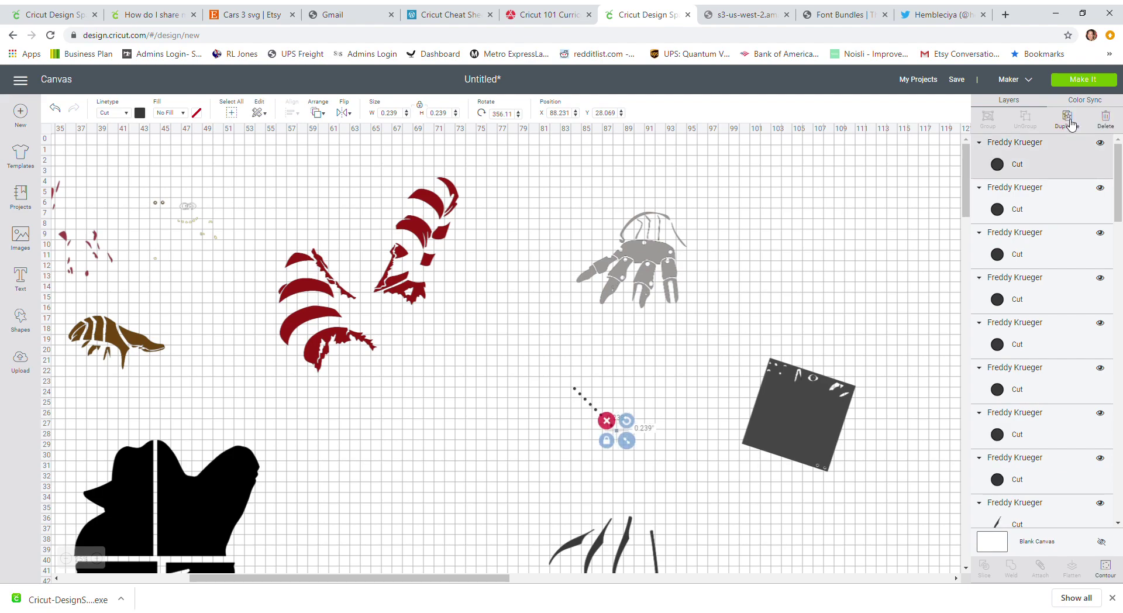
click(606, 326)
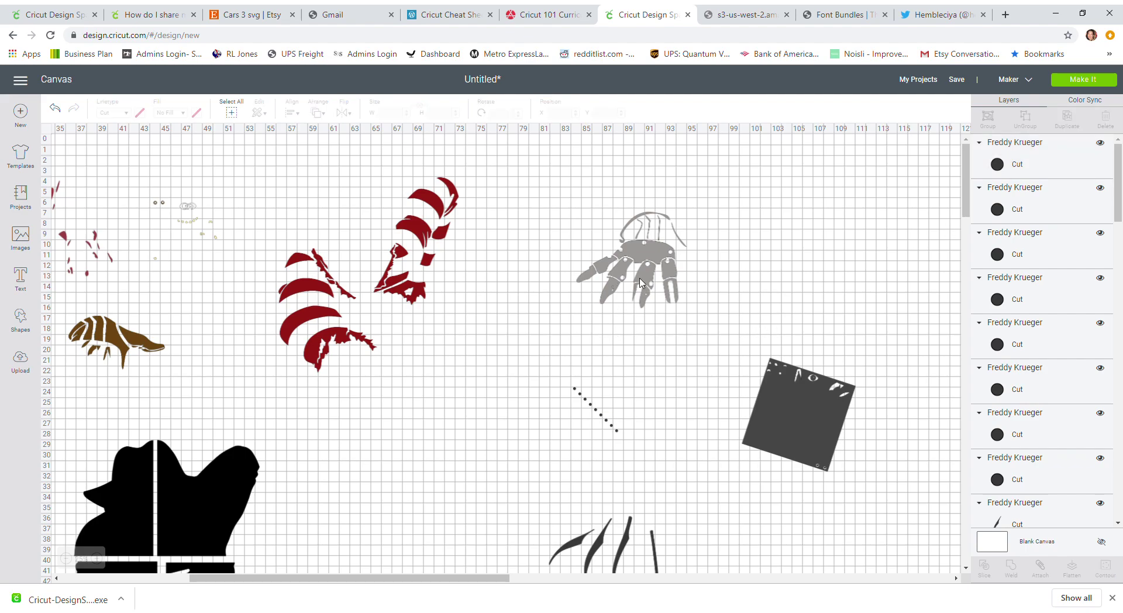
Move the gray glove farther from the red stripes, to about X 89.88, Y 7.07
drag(646, 275, 703, 272)
click(419, 223)
key(Down)
click(724, 268)
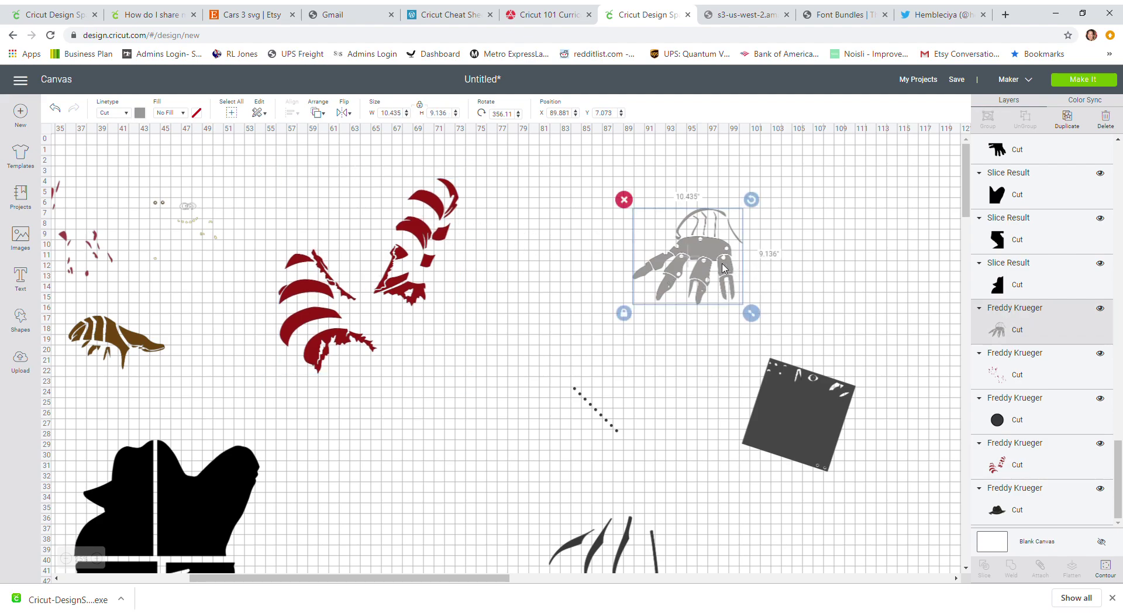